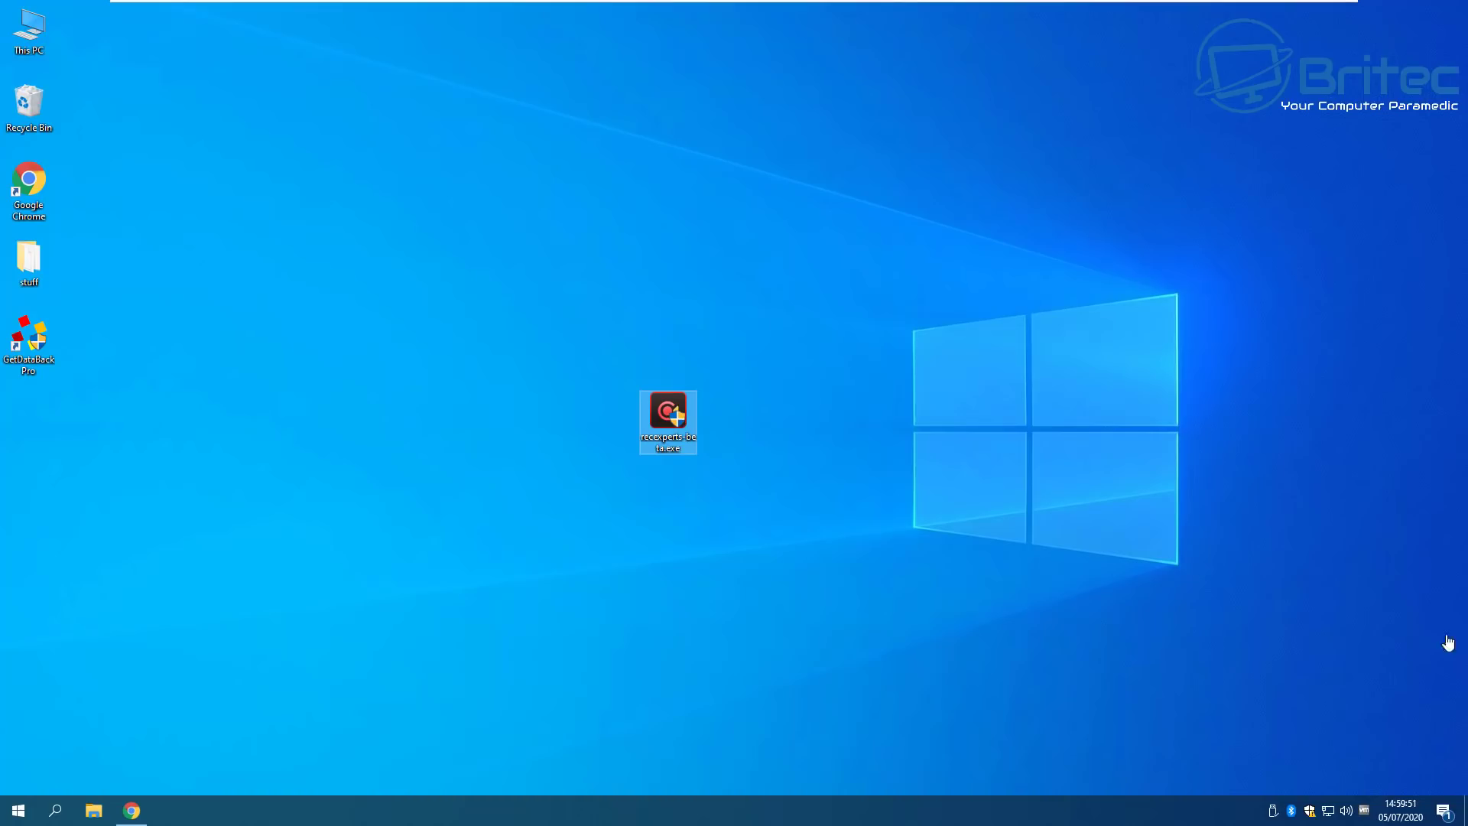
Install RecExperts with the default English setup and launch it once installation succeeds.
double_click(673, 409)
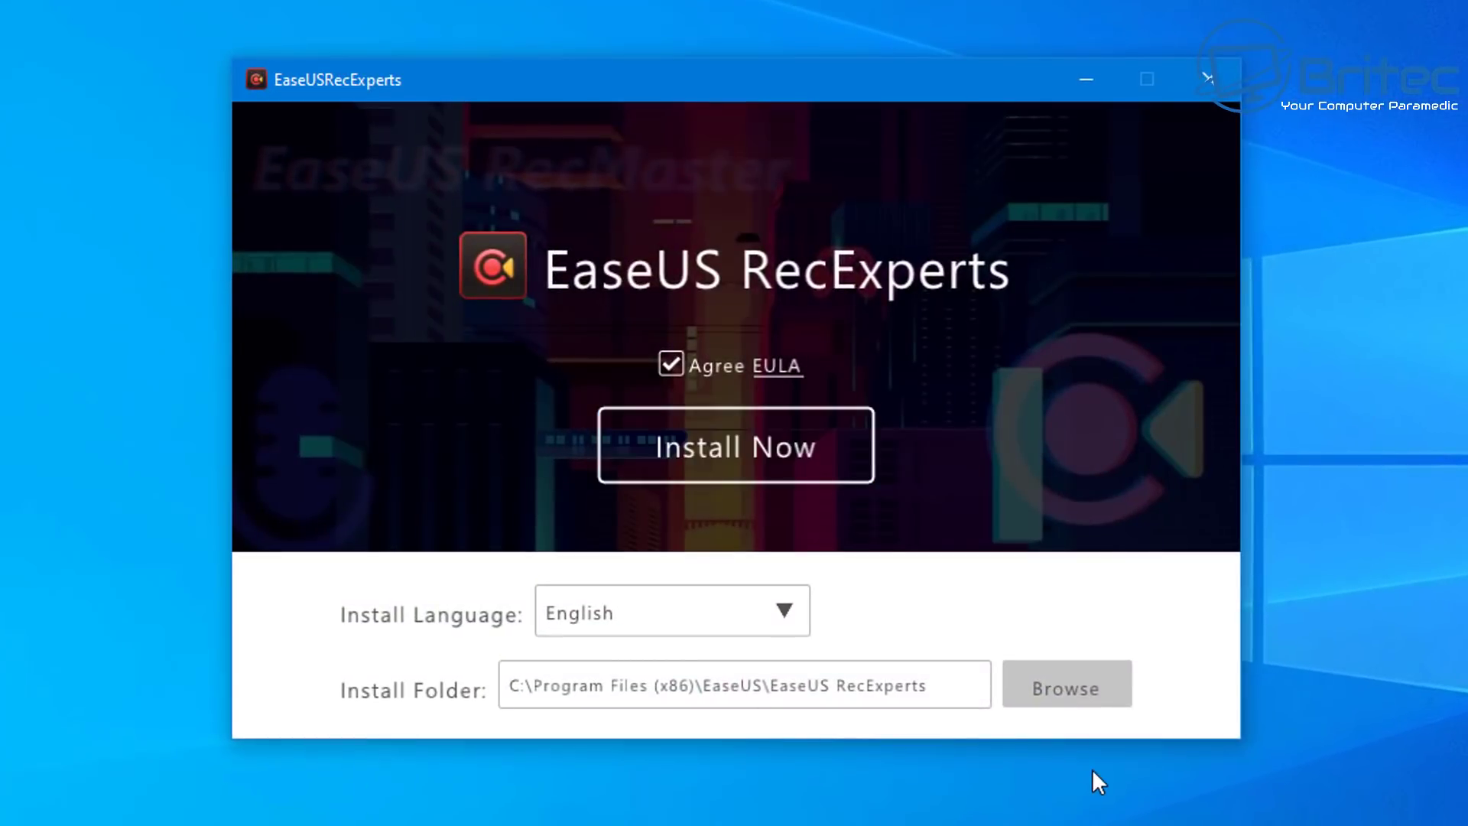
click(773, 451)
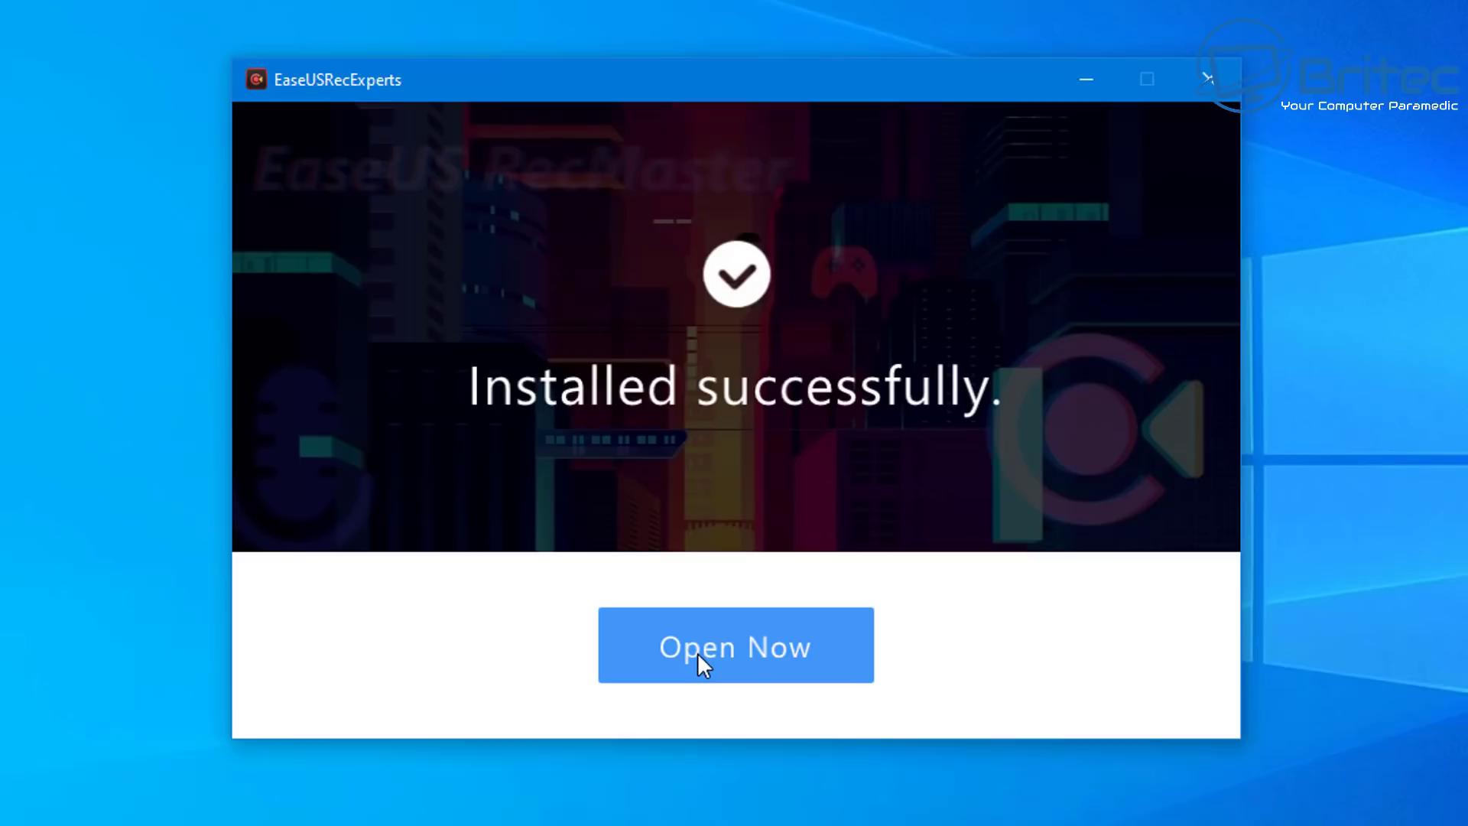
click(698, 653)
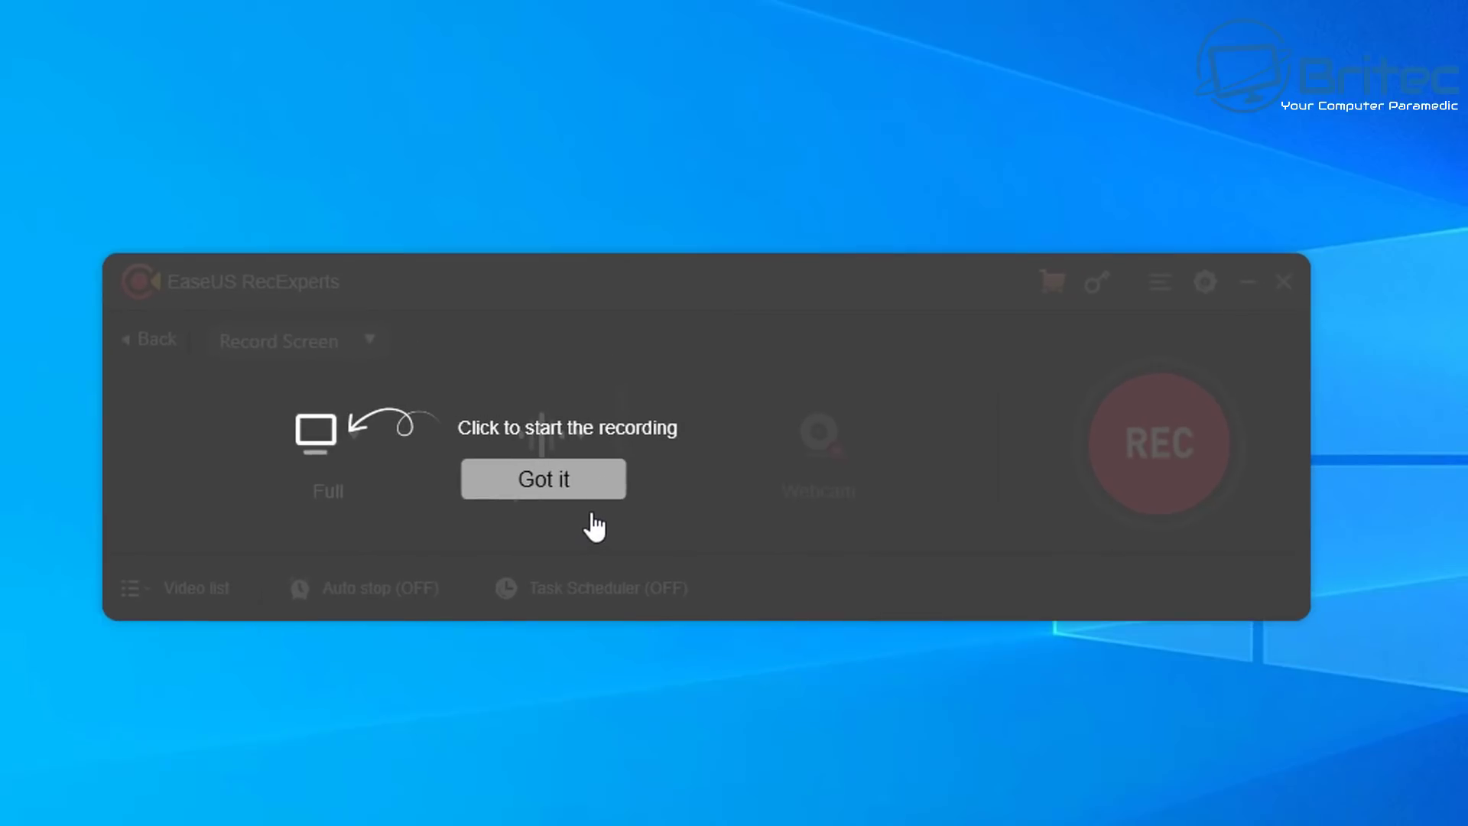
Dismiss both first-run tutorial tips and bring up the licence activation dialog via the key icon.
click(539, 495)
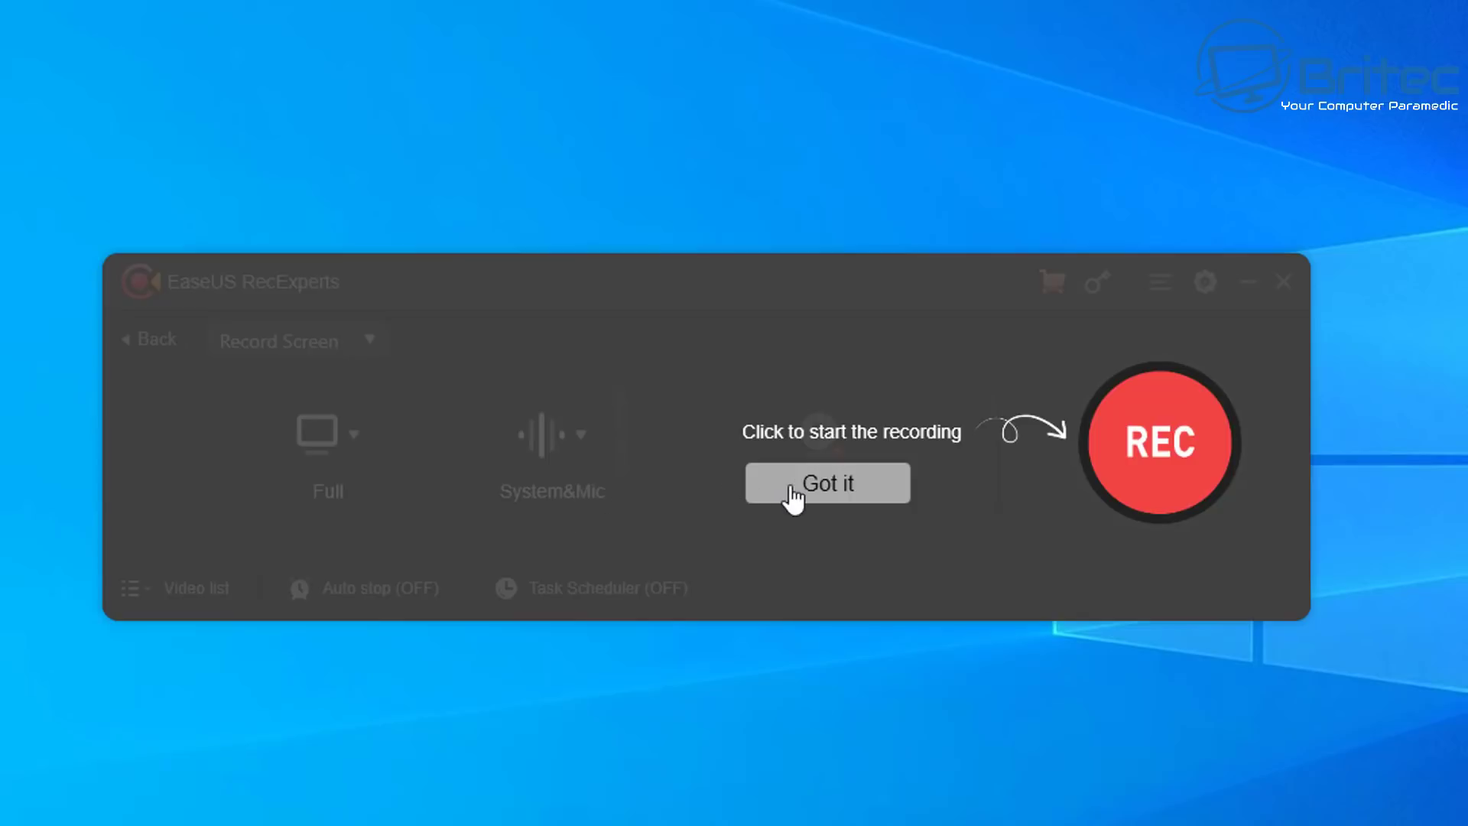
click(819, 490)
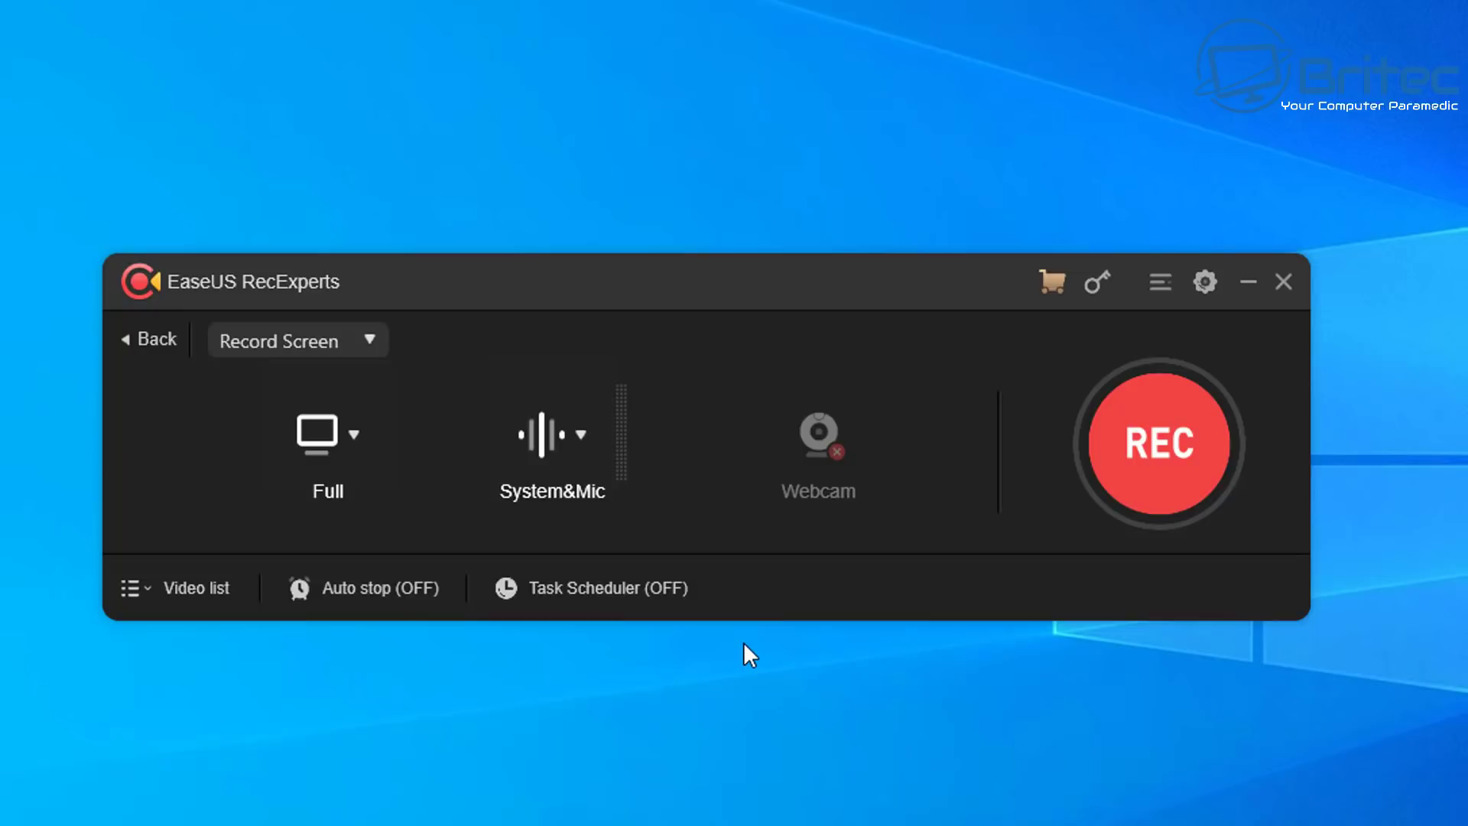
click(1099, 286)
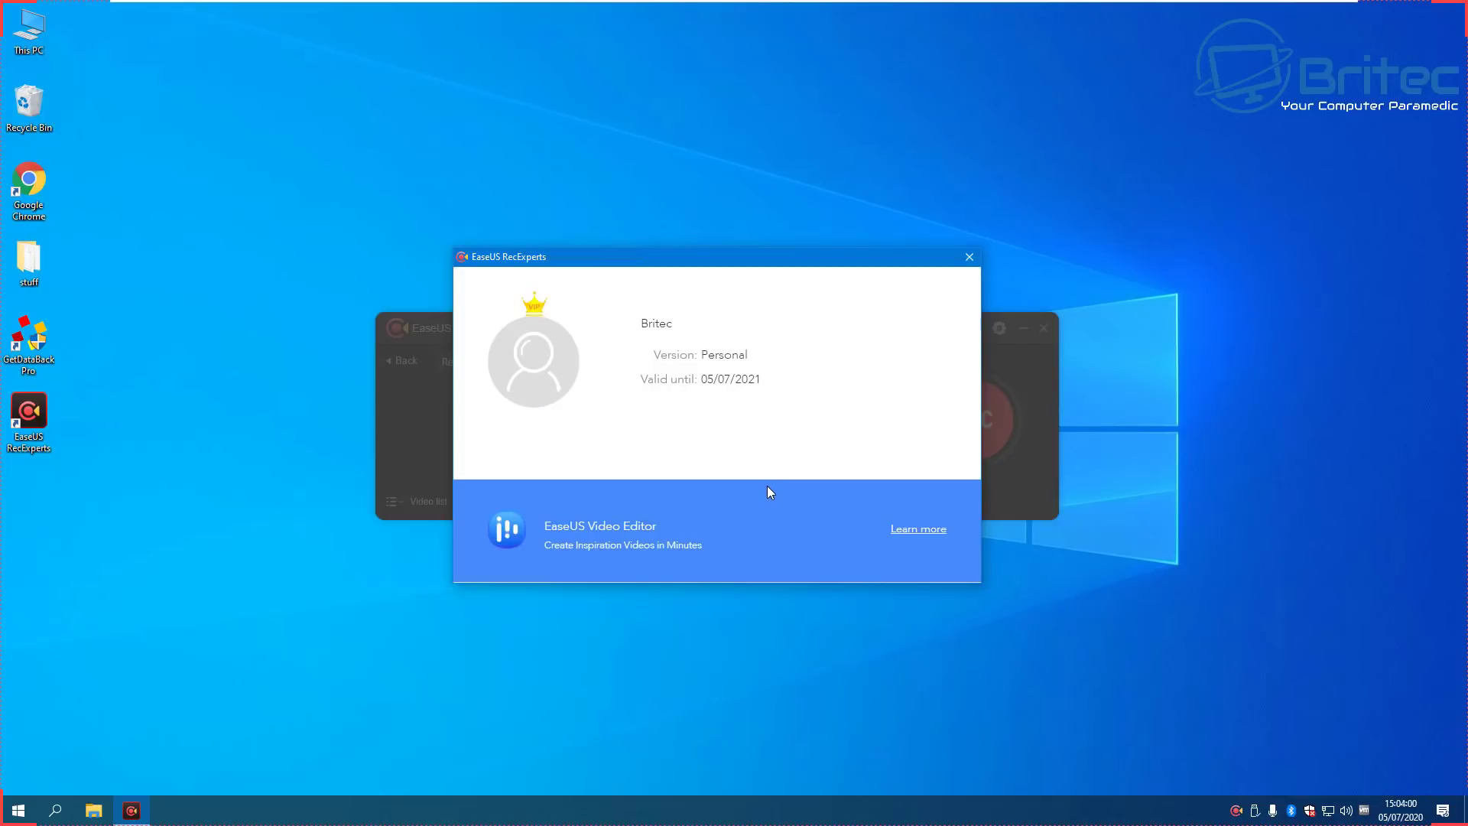
Close the account dialog showing the Personal licence valid until 05/07/2021.
click(969, 260)
click(969, 260)
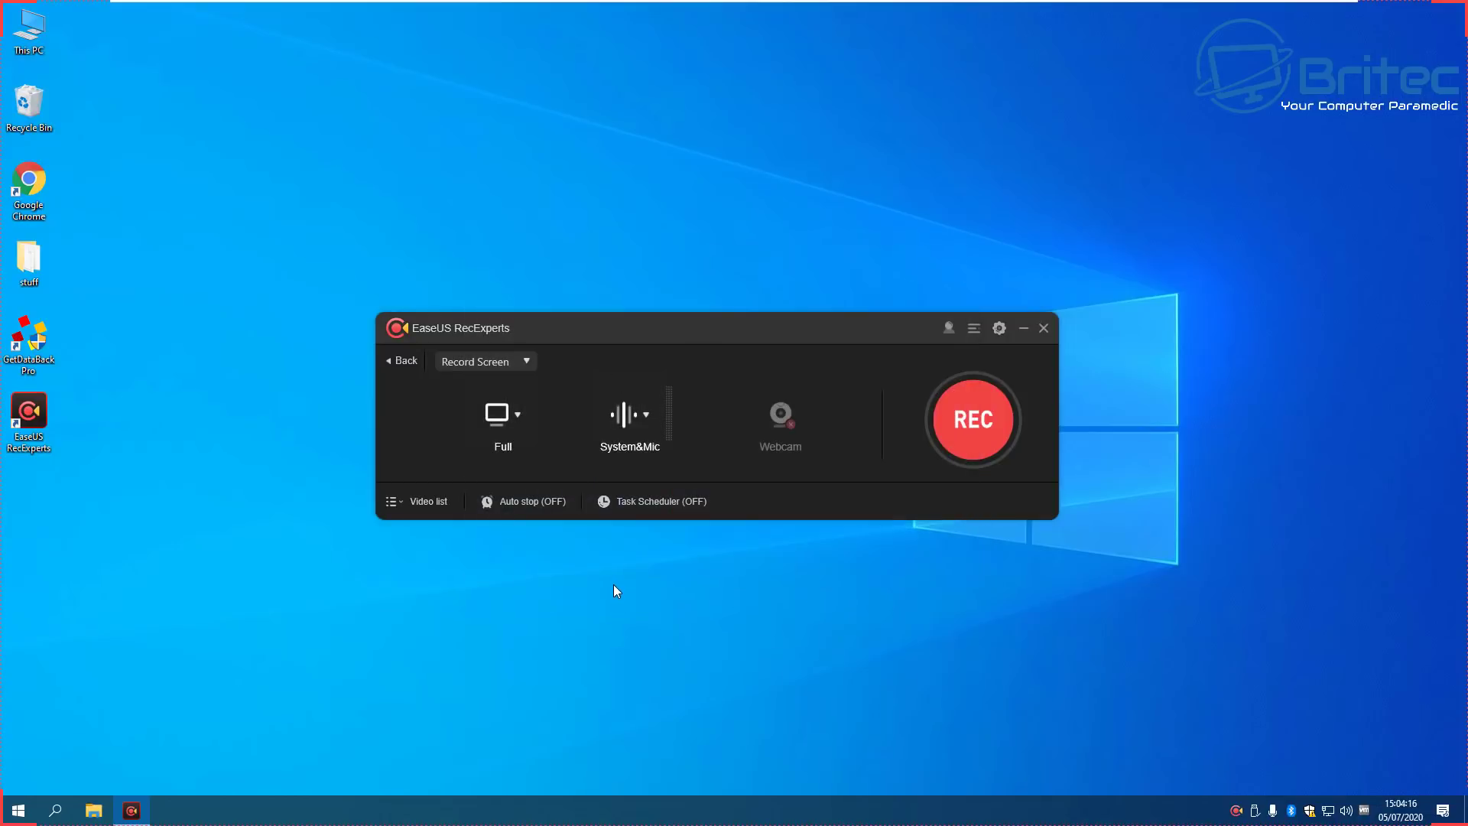
Keep Record Screen as the recording mode and show the System&Mic audio source options.
click(525, 363)
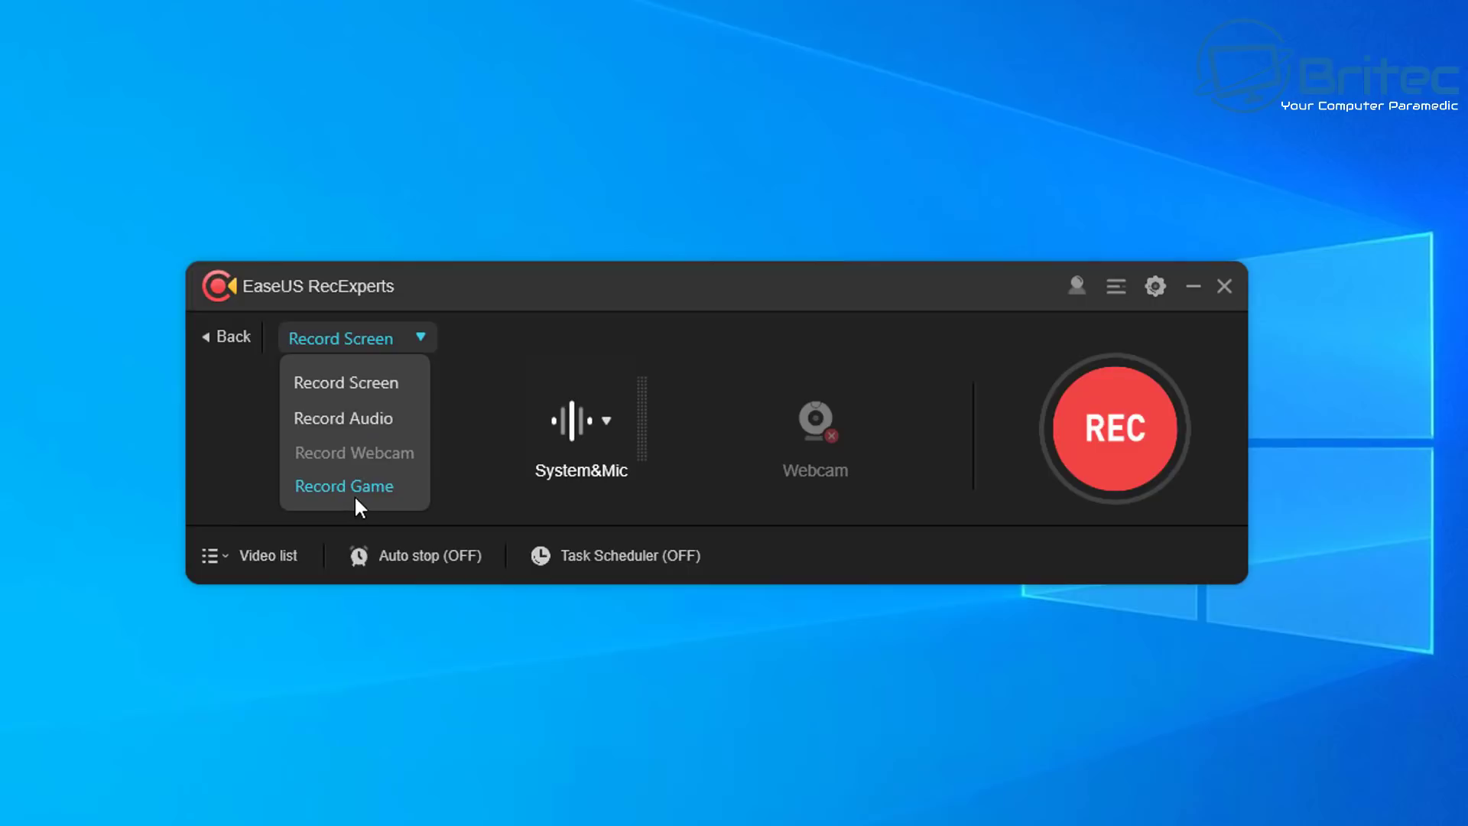
click(597, 279)
click(607, 425)
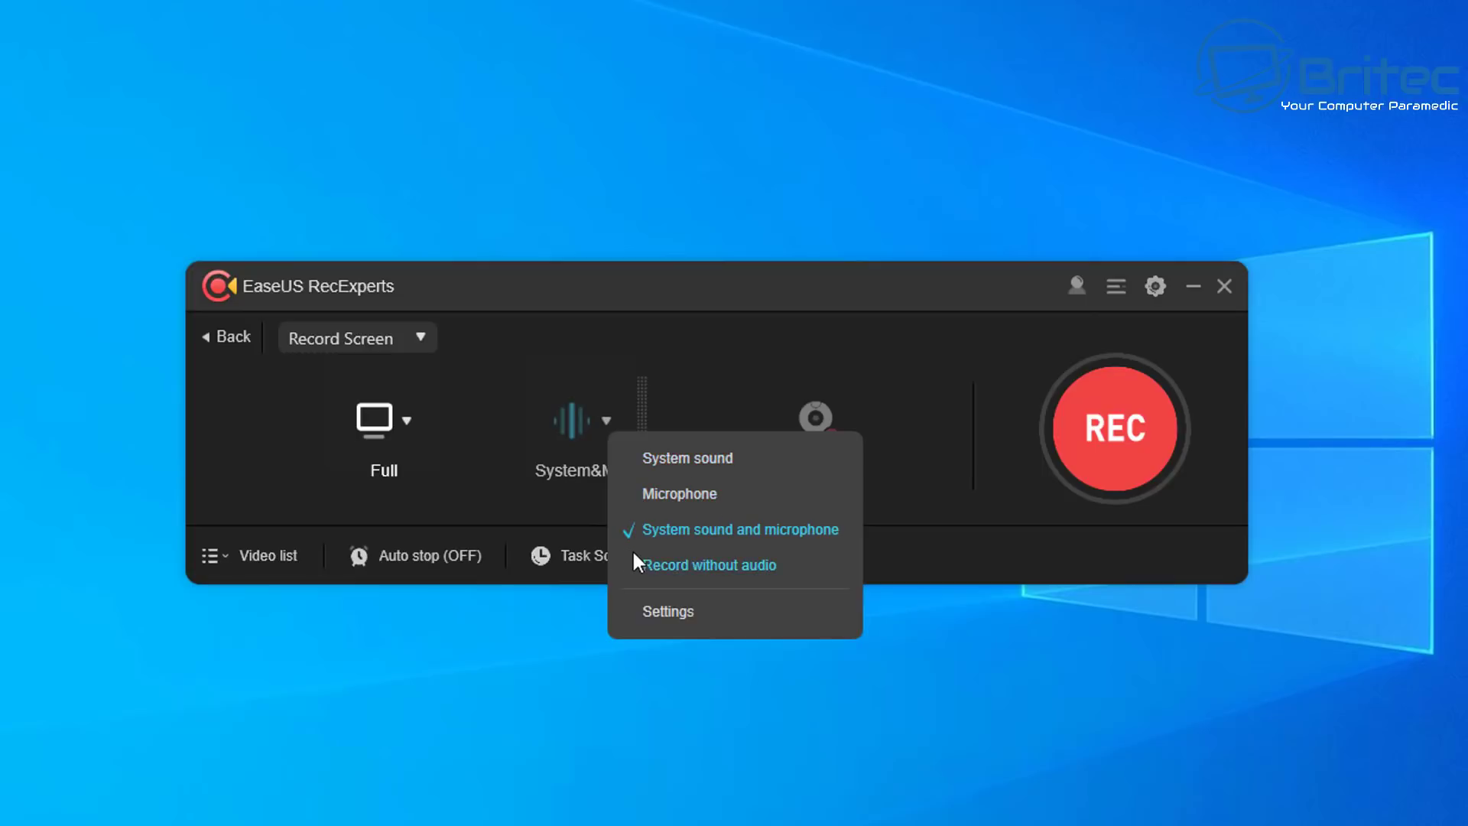
Review the audio device settings, leave system sound and microphone on Default, and cancel.
click(659, 612)
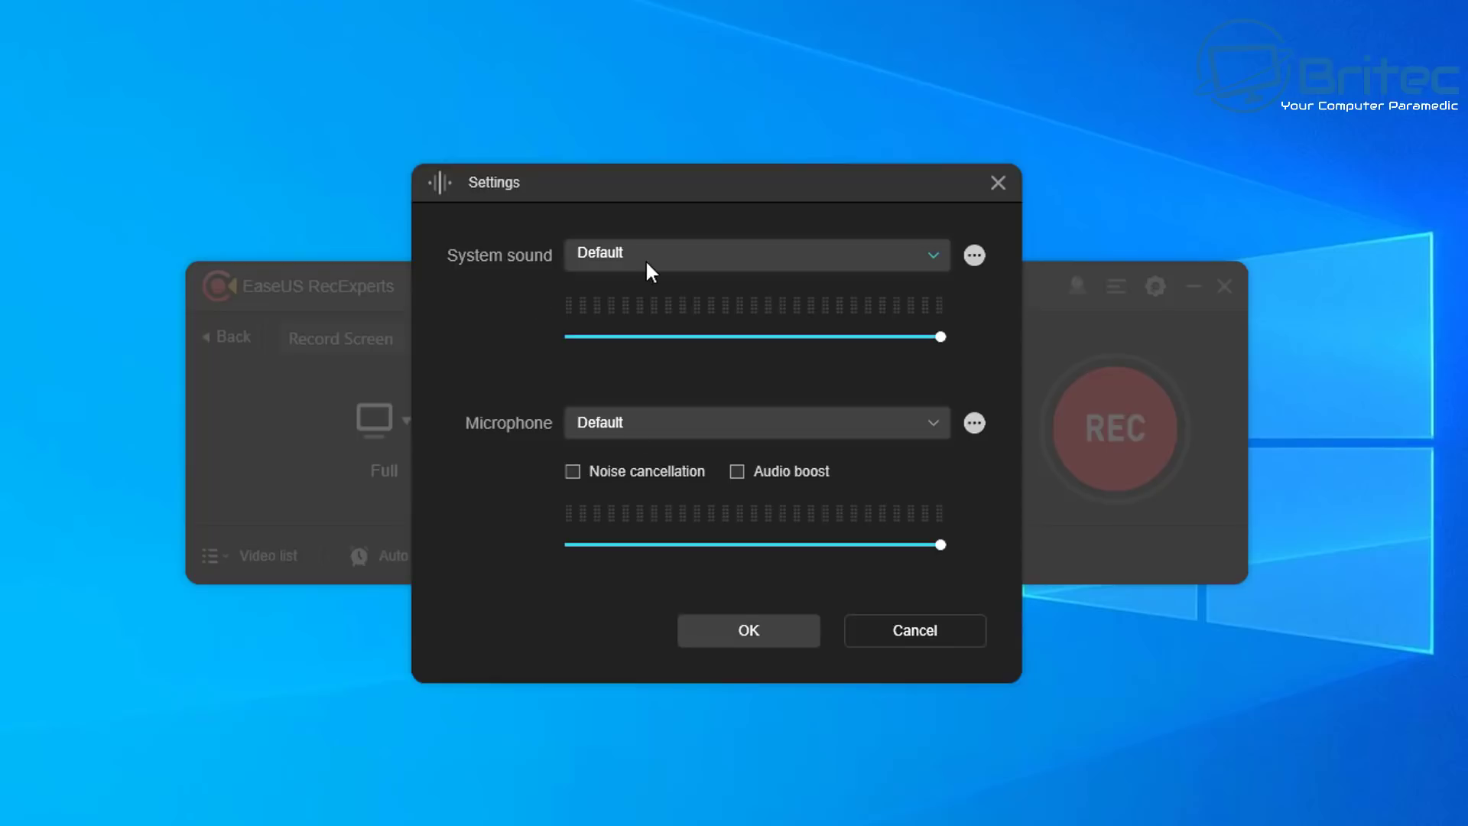
click(934, 256)
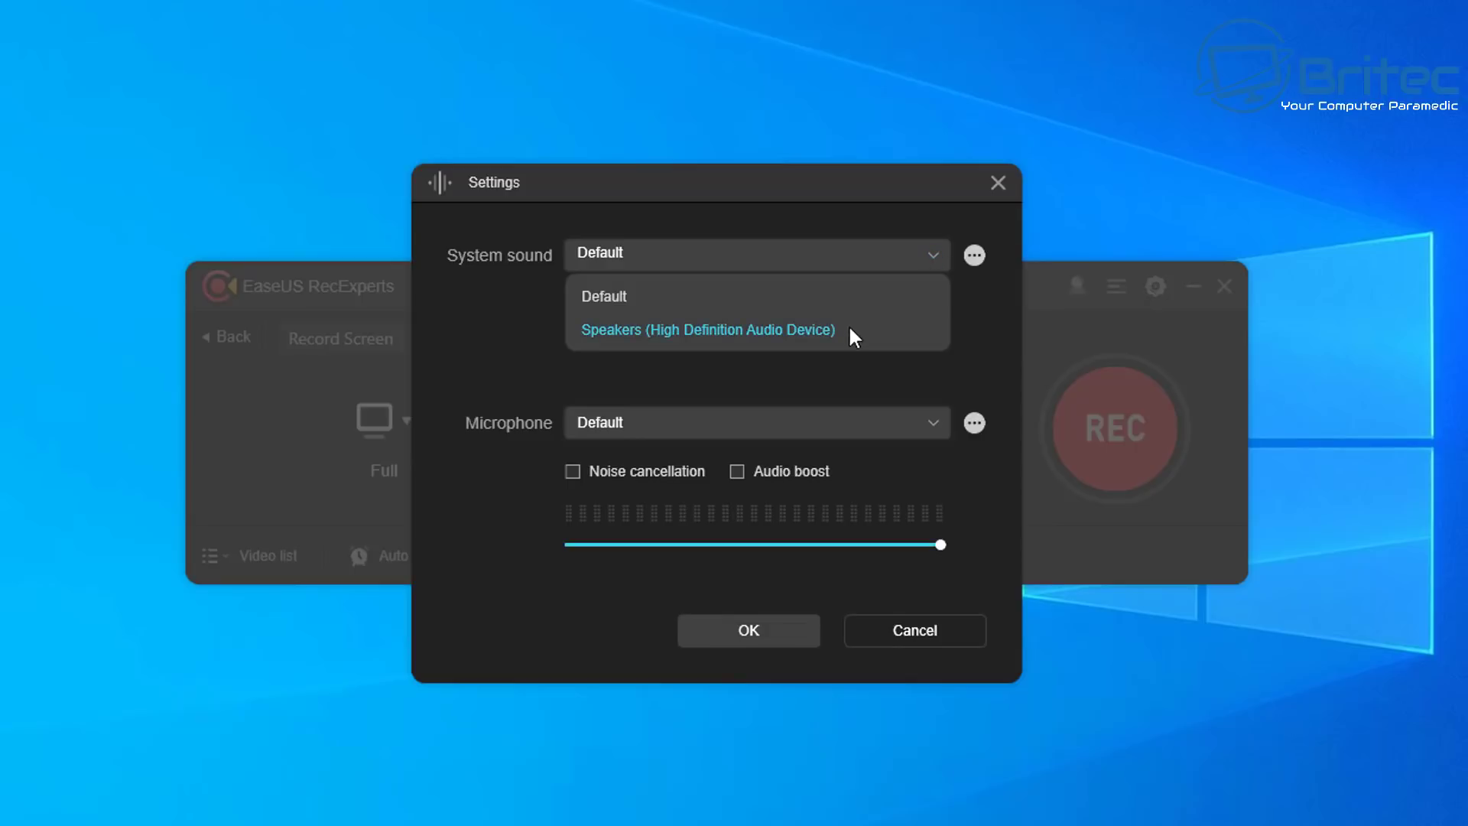
click(864, 223)
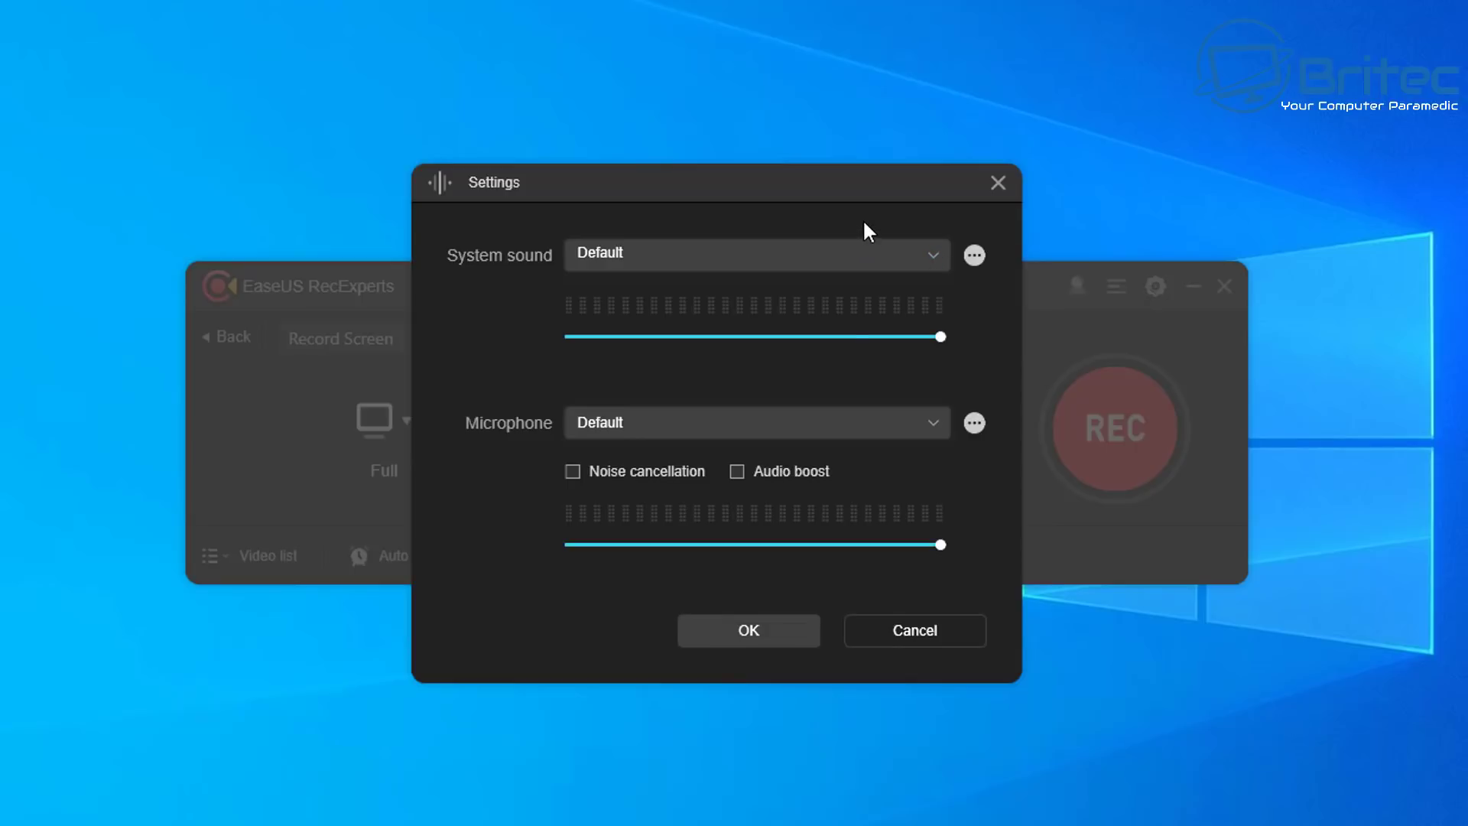
click(934, 422)
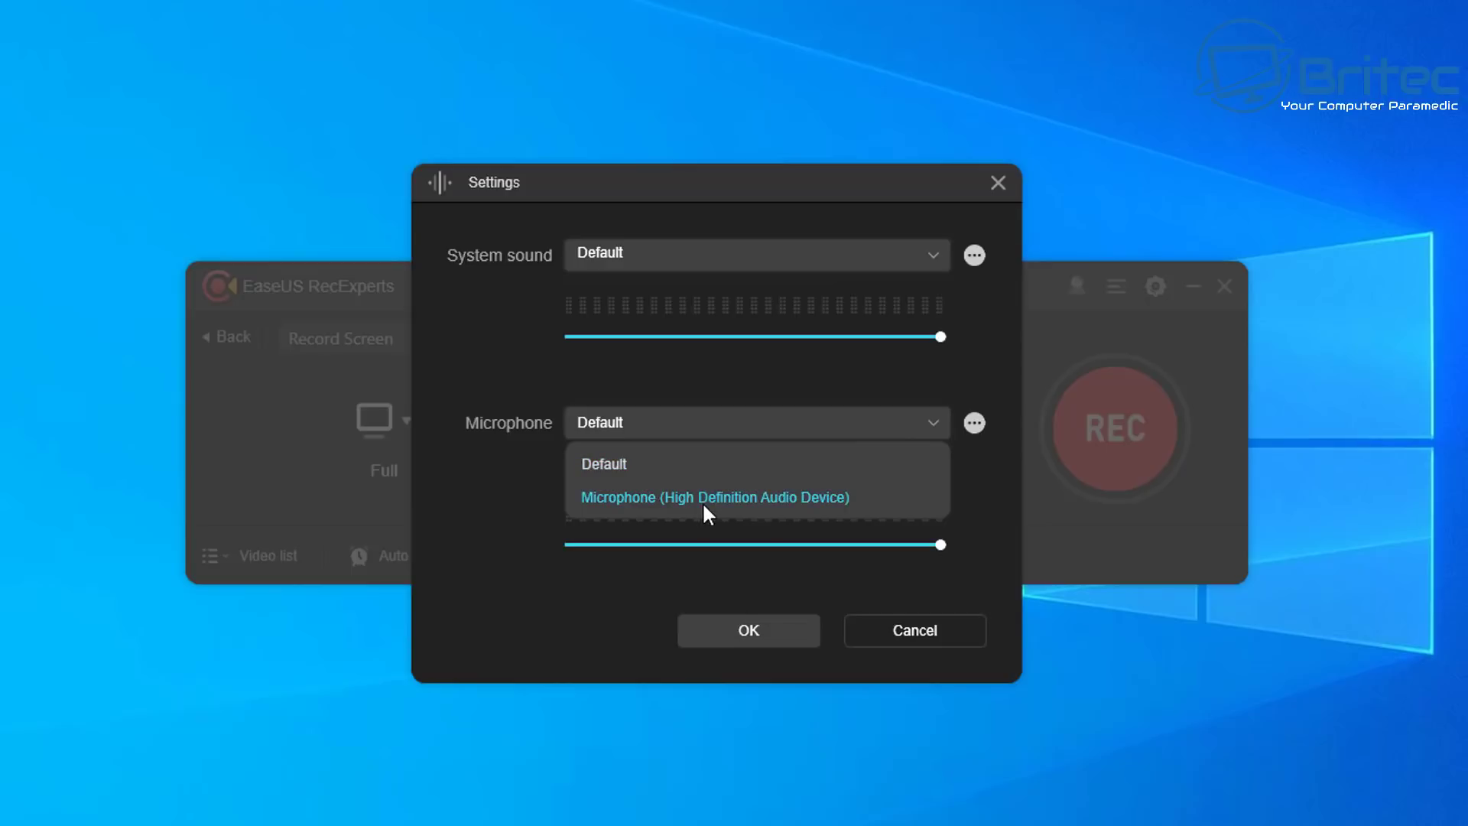
click(823, 371)
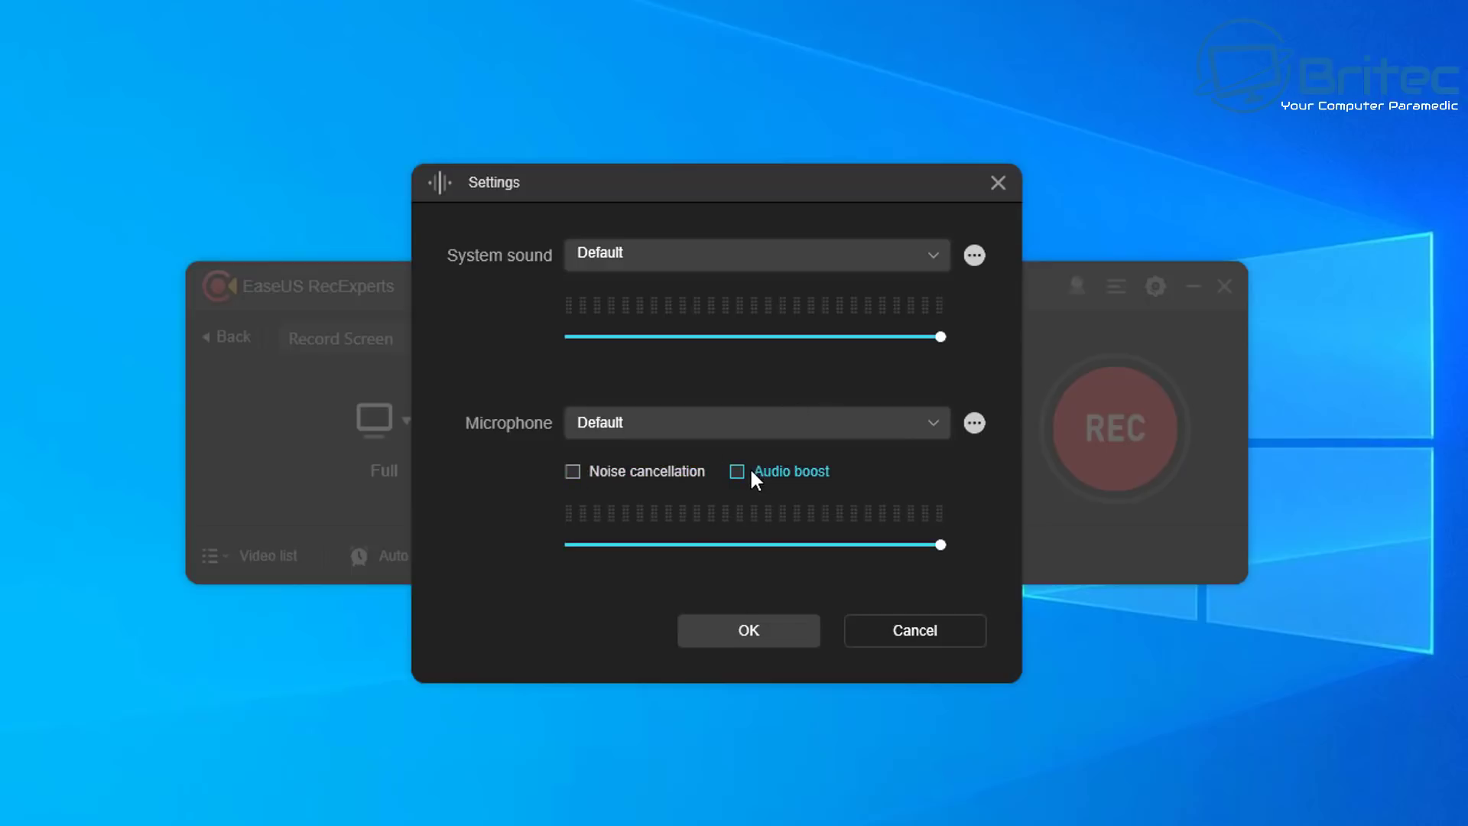
click(860, 635)
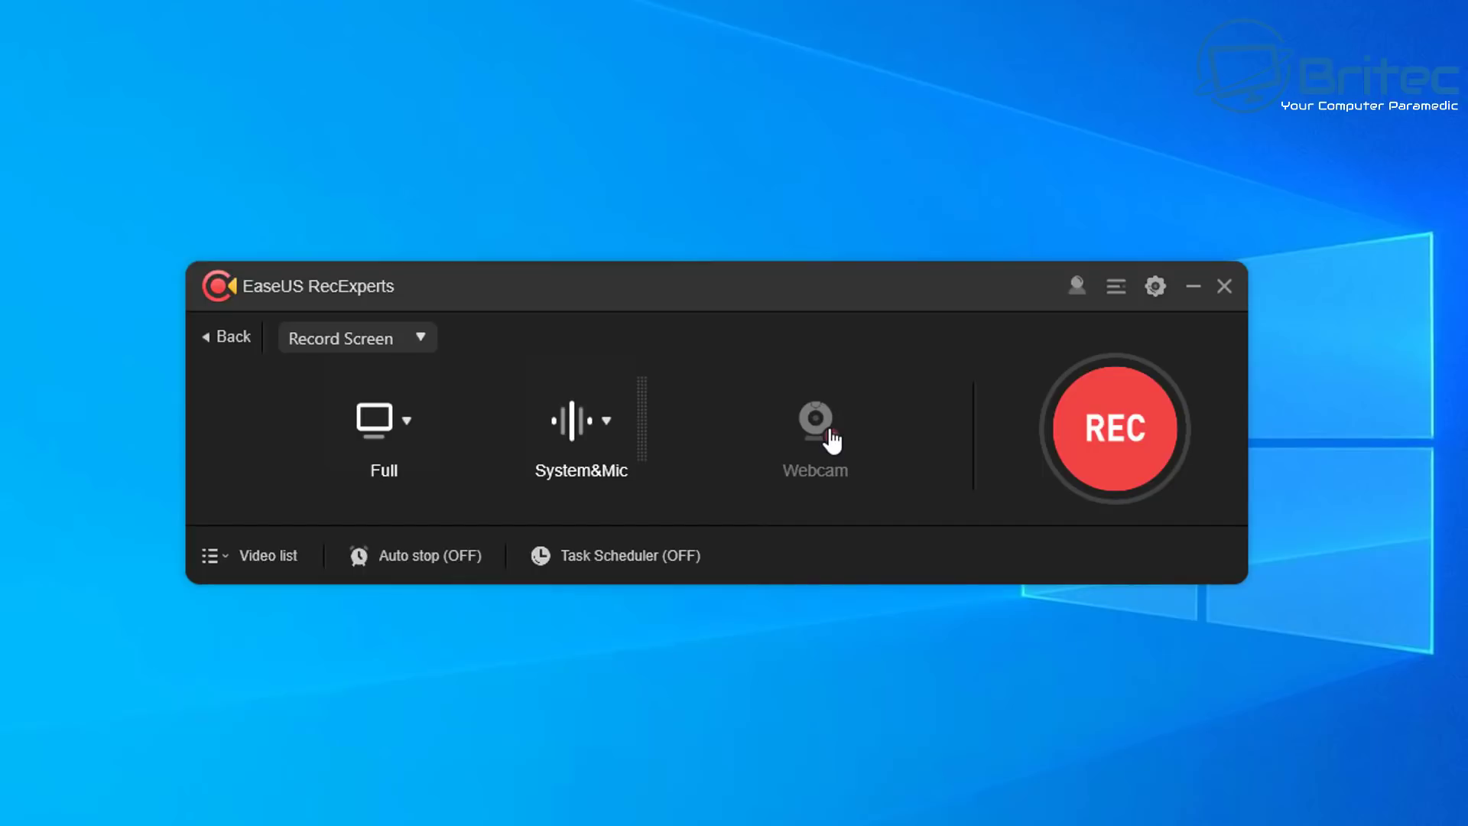
Expand the empty Video list and bring up the recorder's Settings window from the gear icon.
click(215, 562)
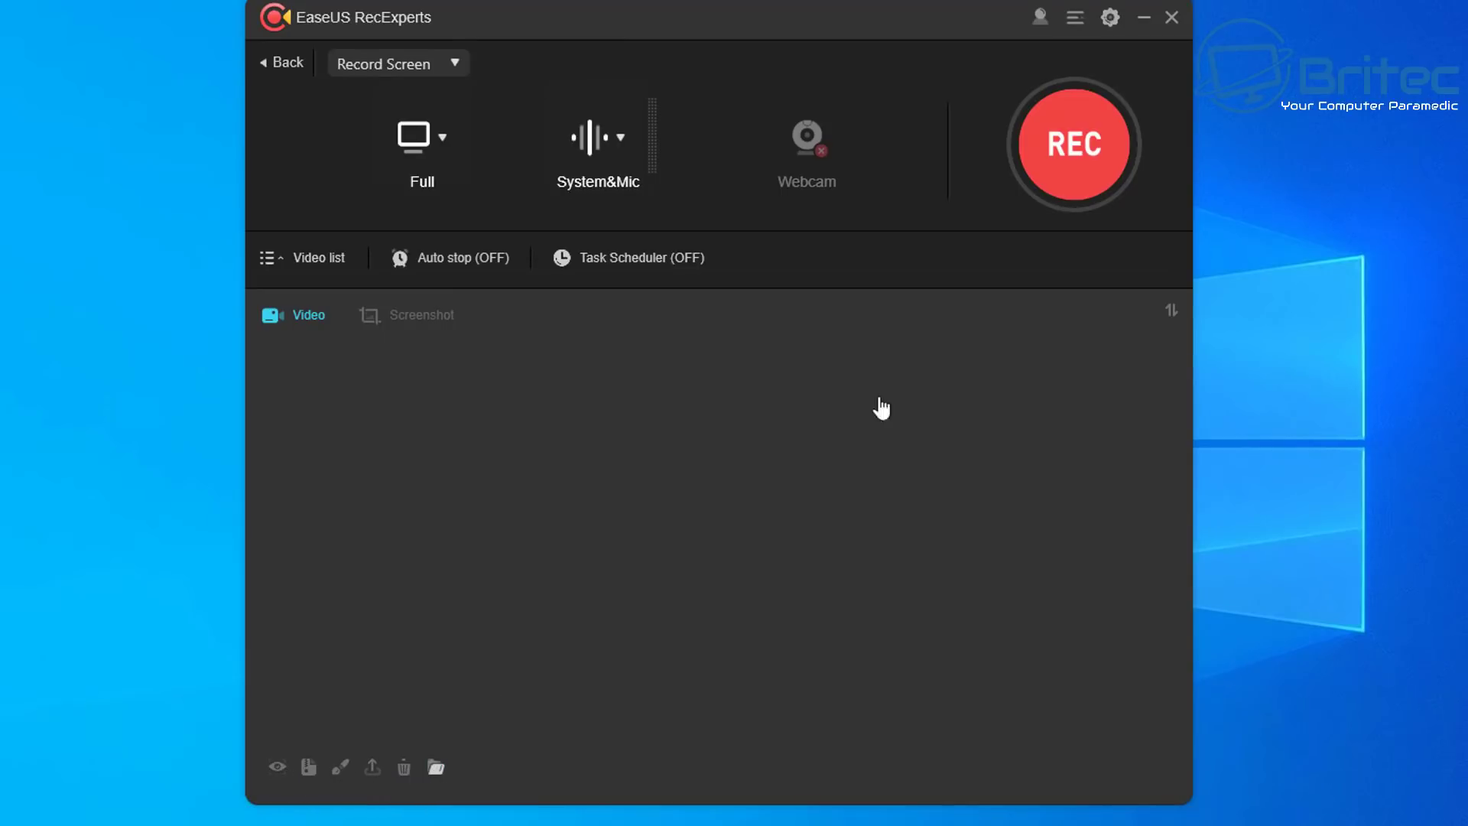
click(1113, 19)
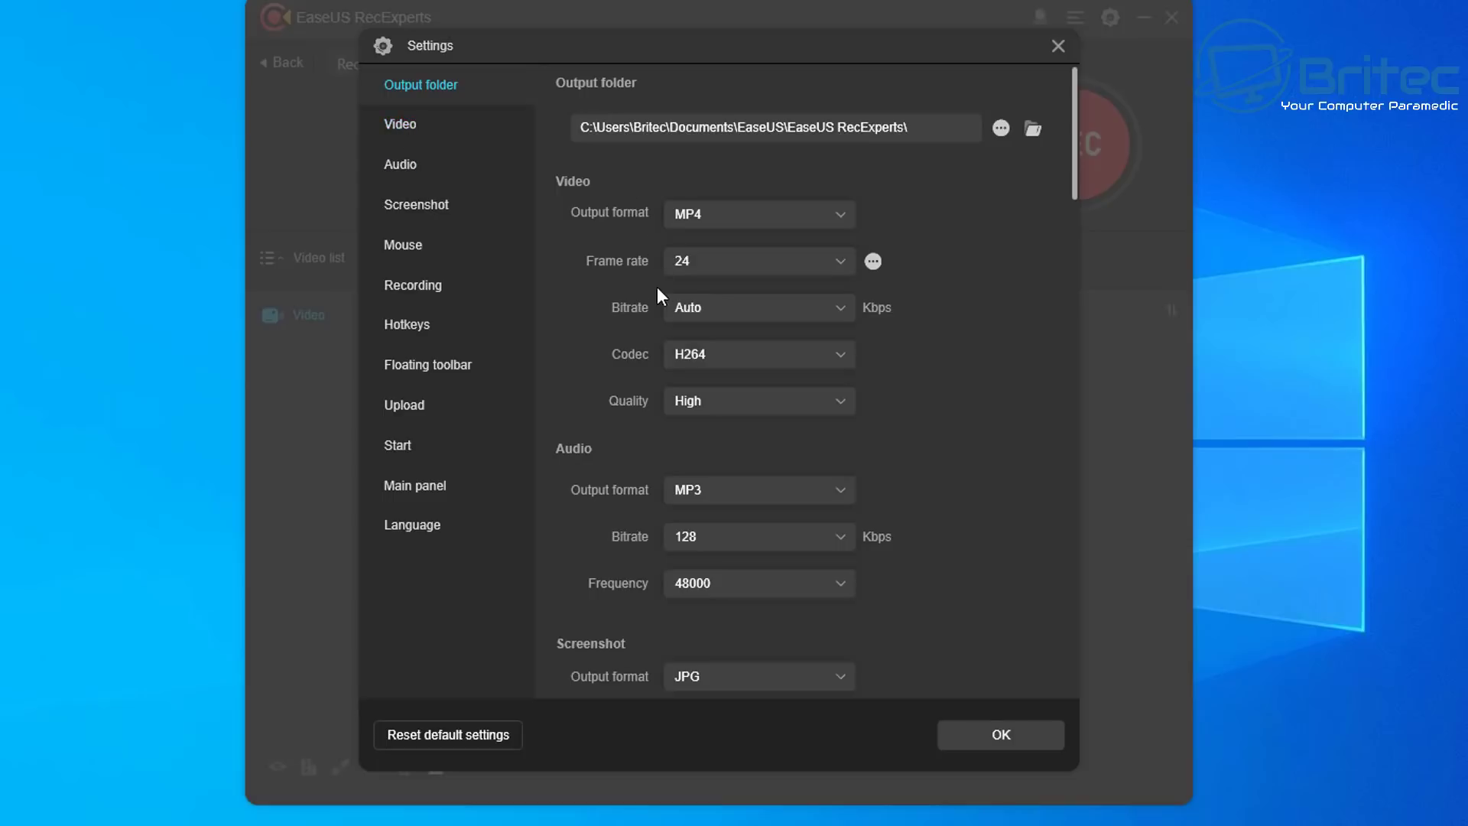
Set the frame rate to 30 fps, keeping the H264 codec and High quality.
click(838, 258)
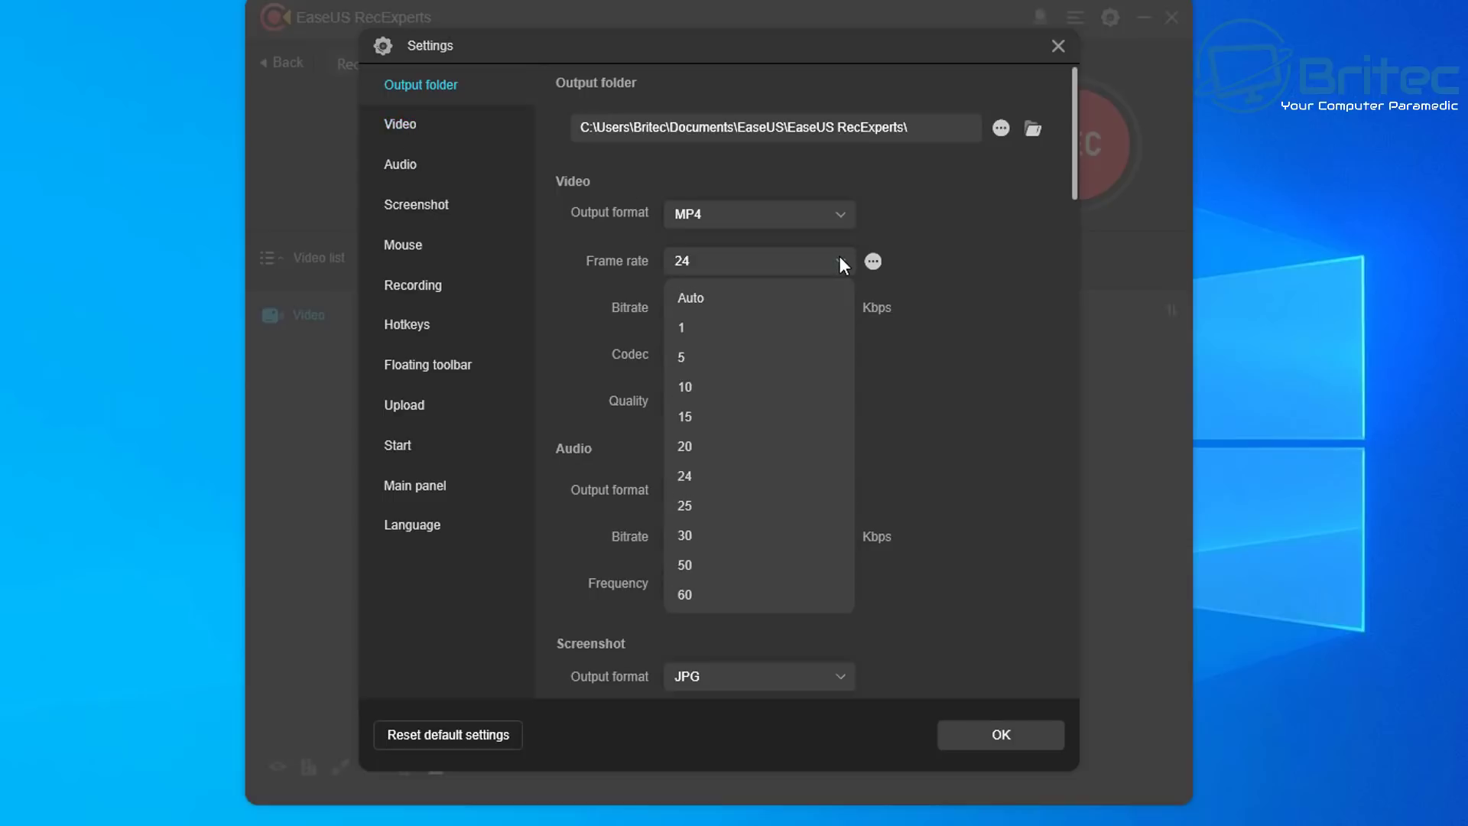
click(703, 535)
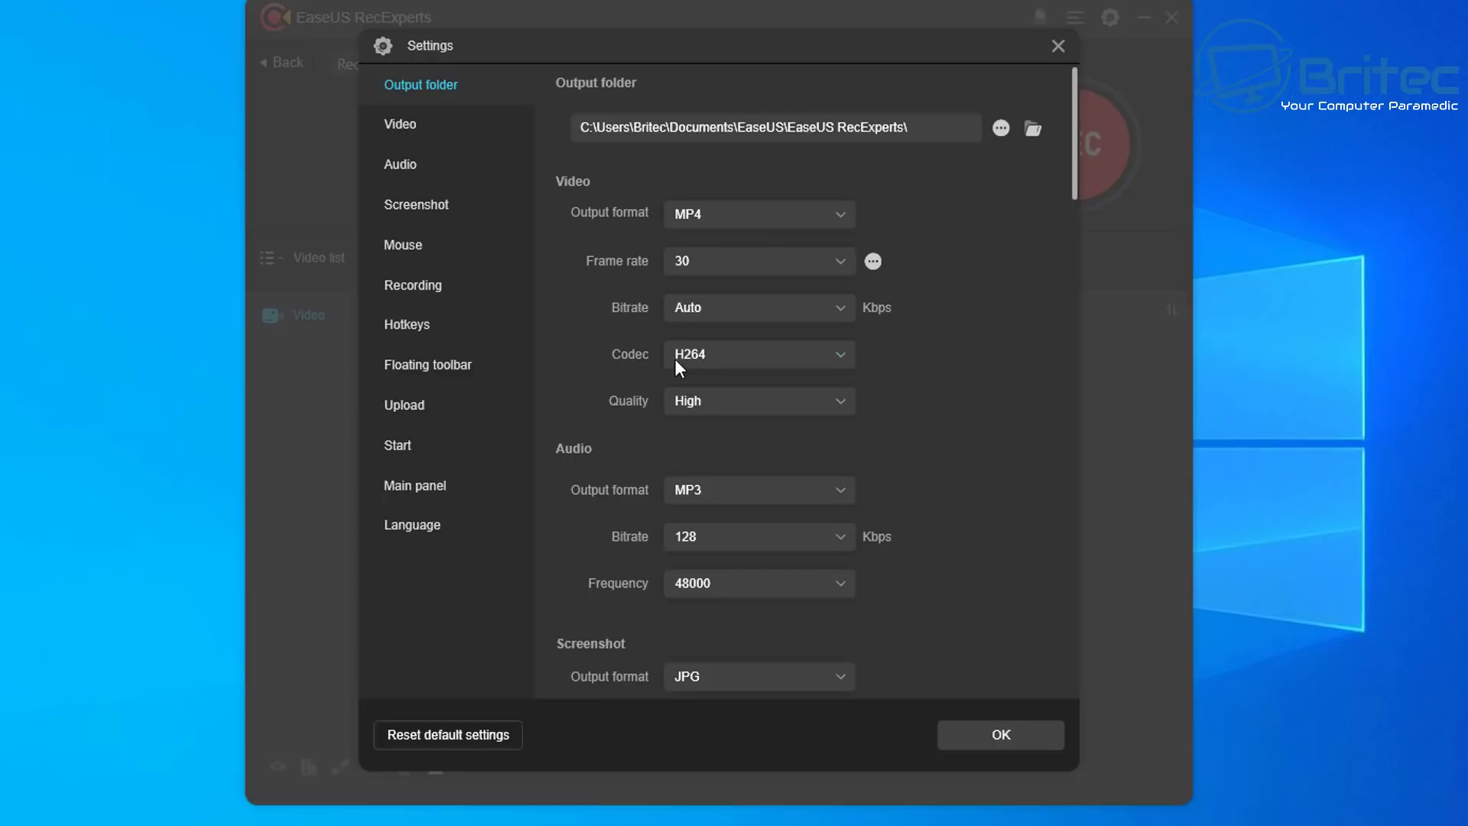
click(837, 356)
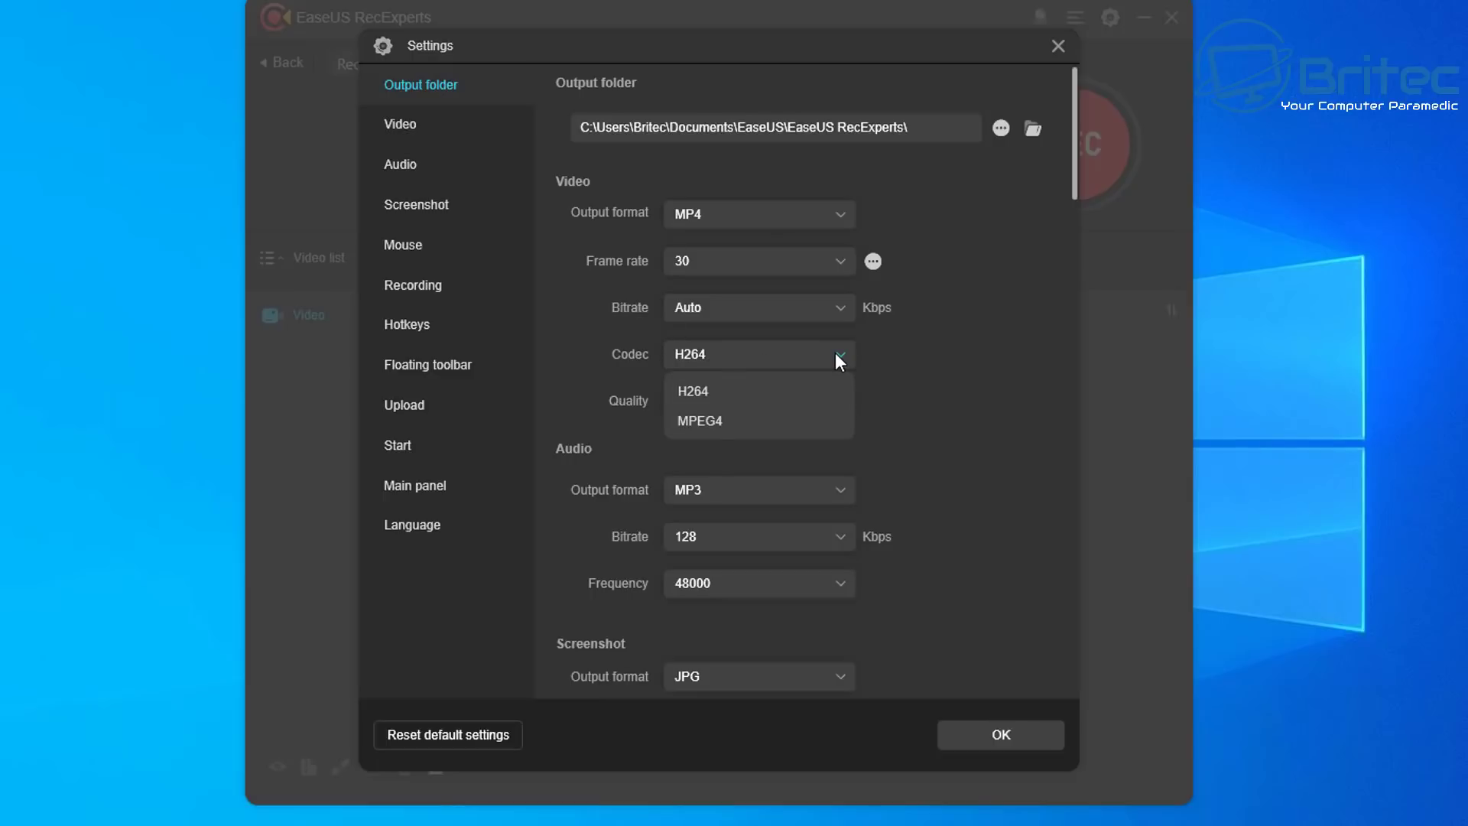
click(837, 356)
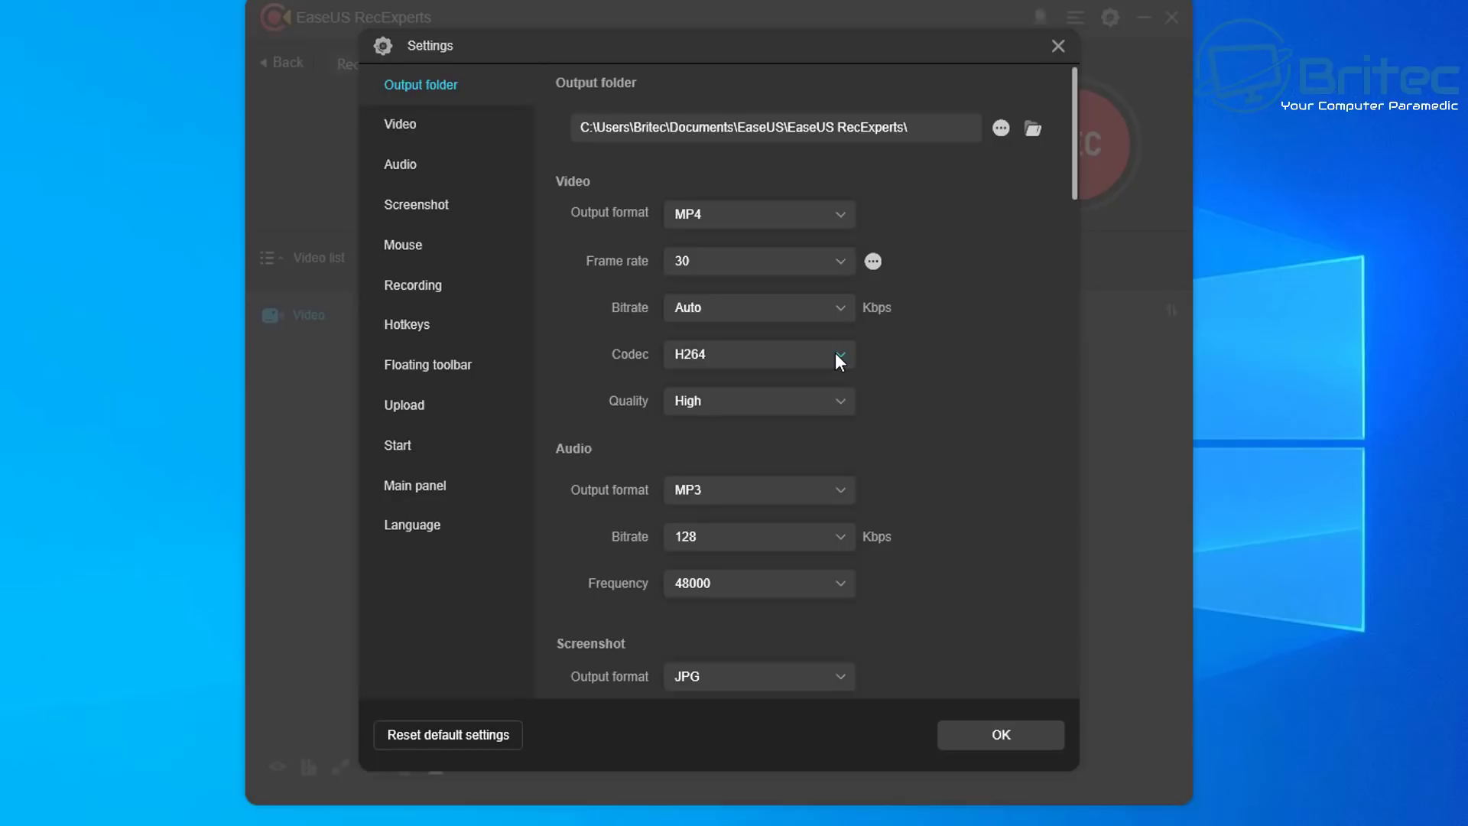
click(803, 410)
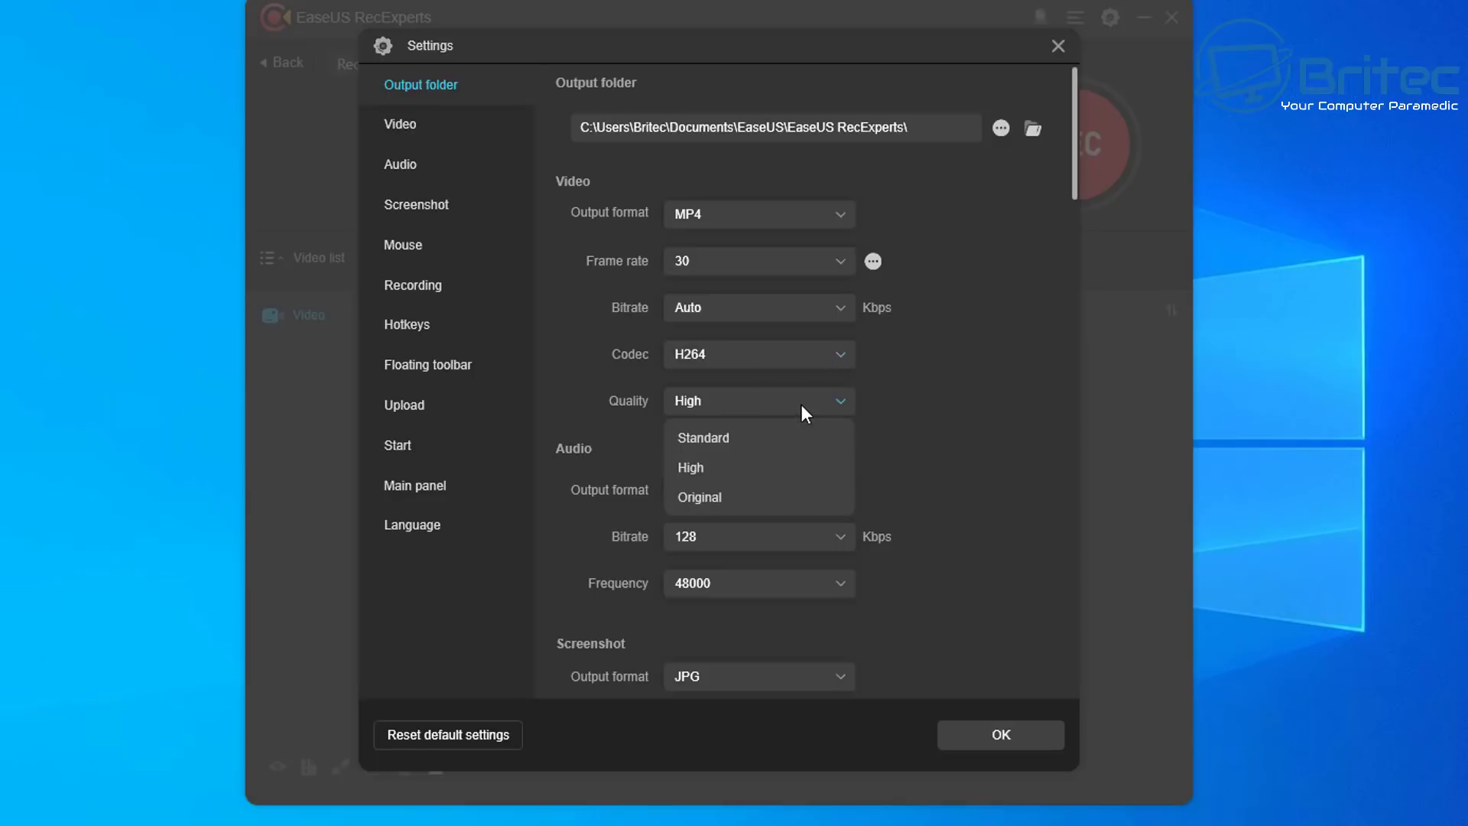
click(879, 405)
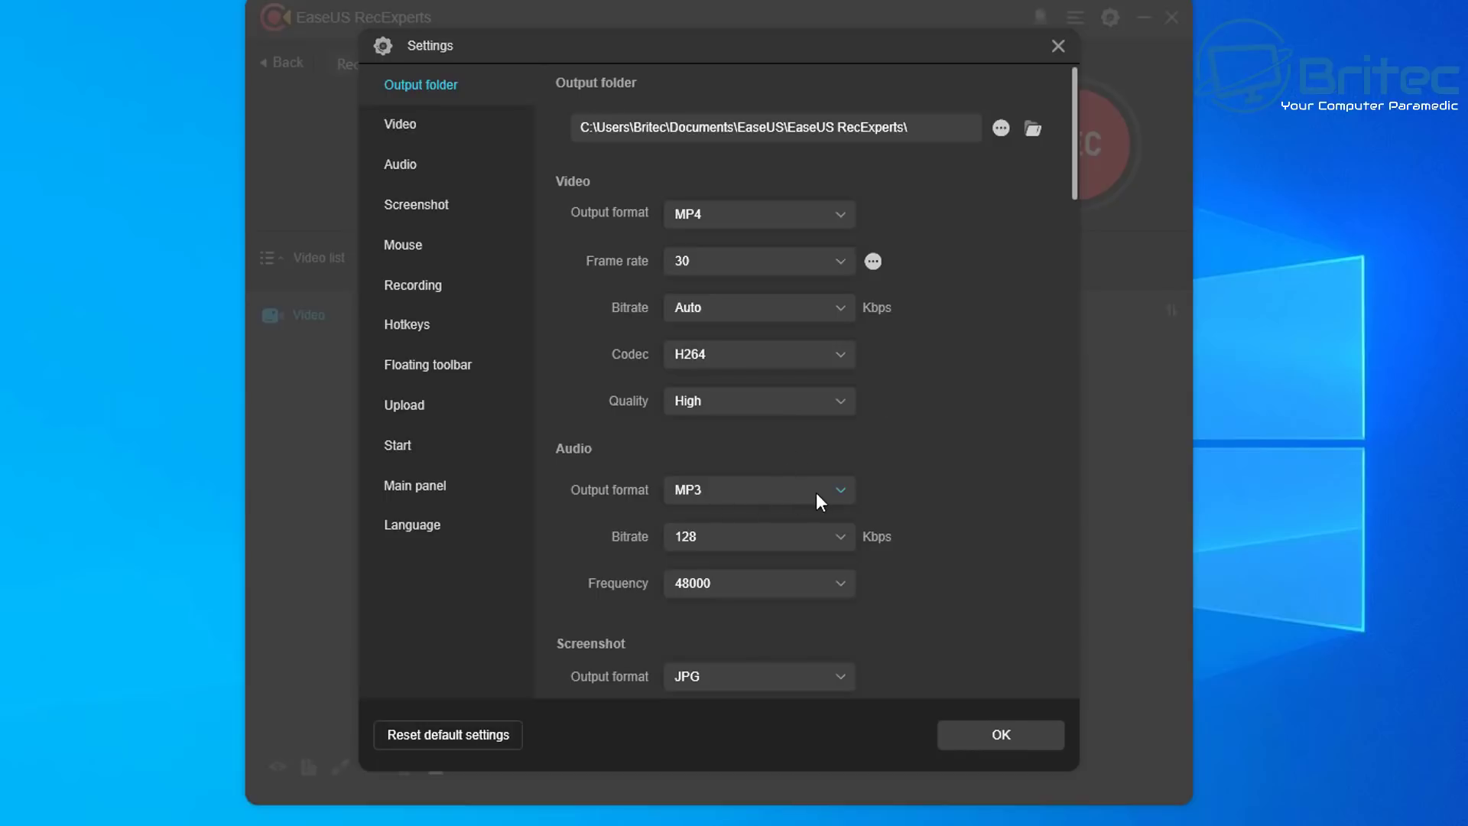
Keep audio at 128 Kbps and 48000 Hz, and switch the screenshot format to PNG.
click(850, 534)
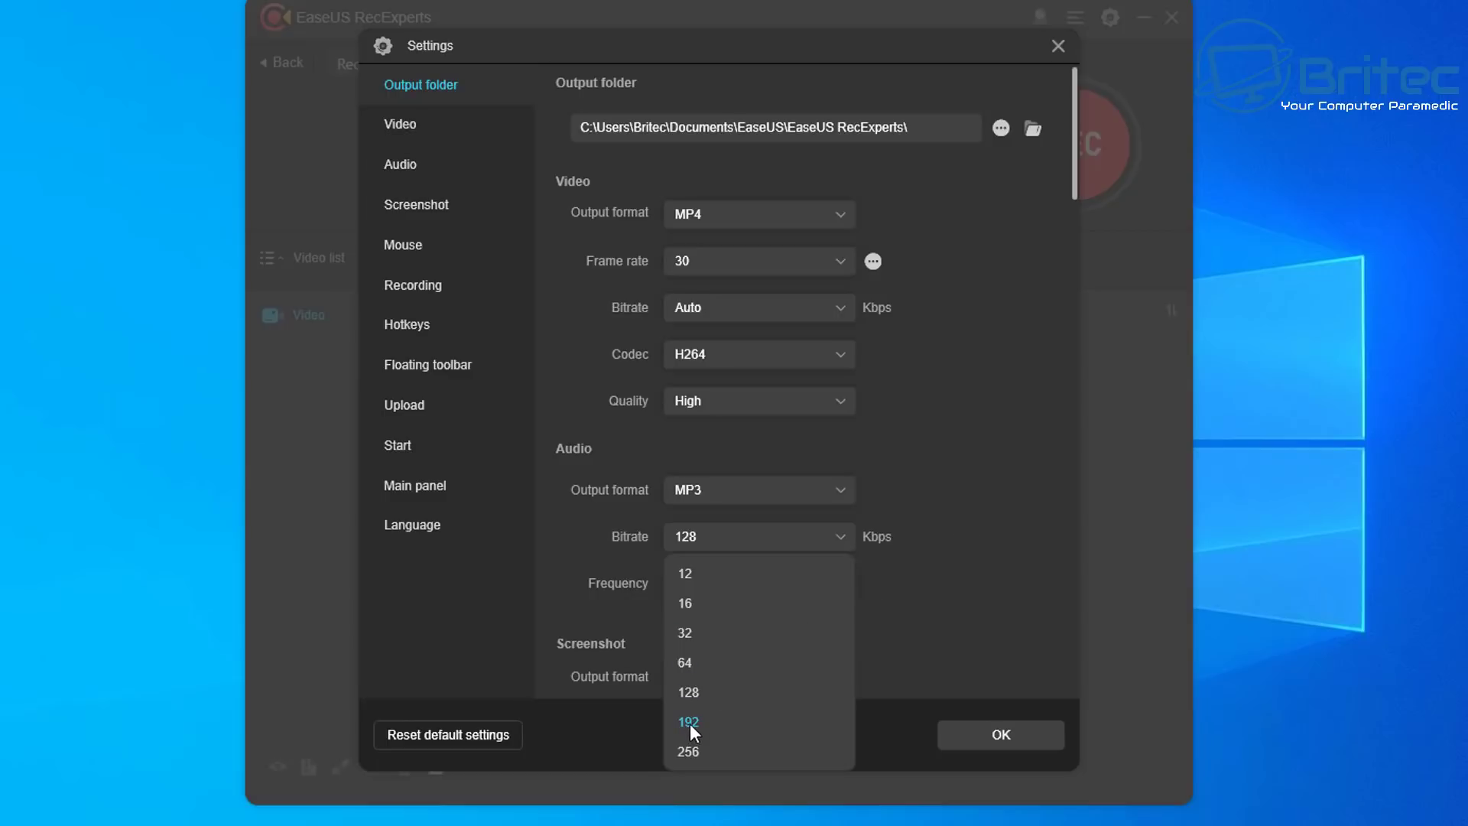
click(938, 610)
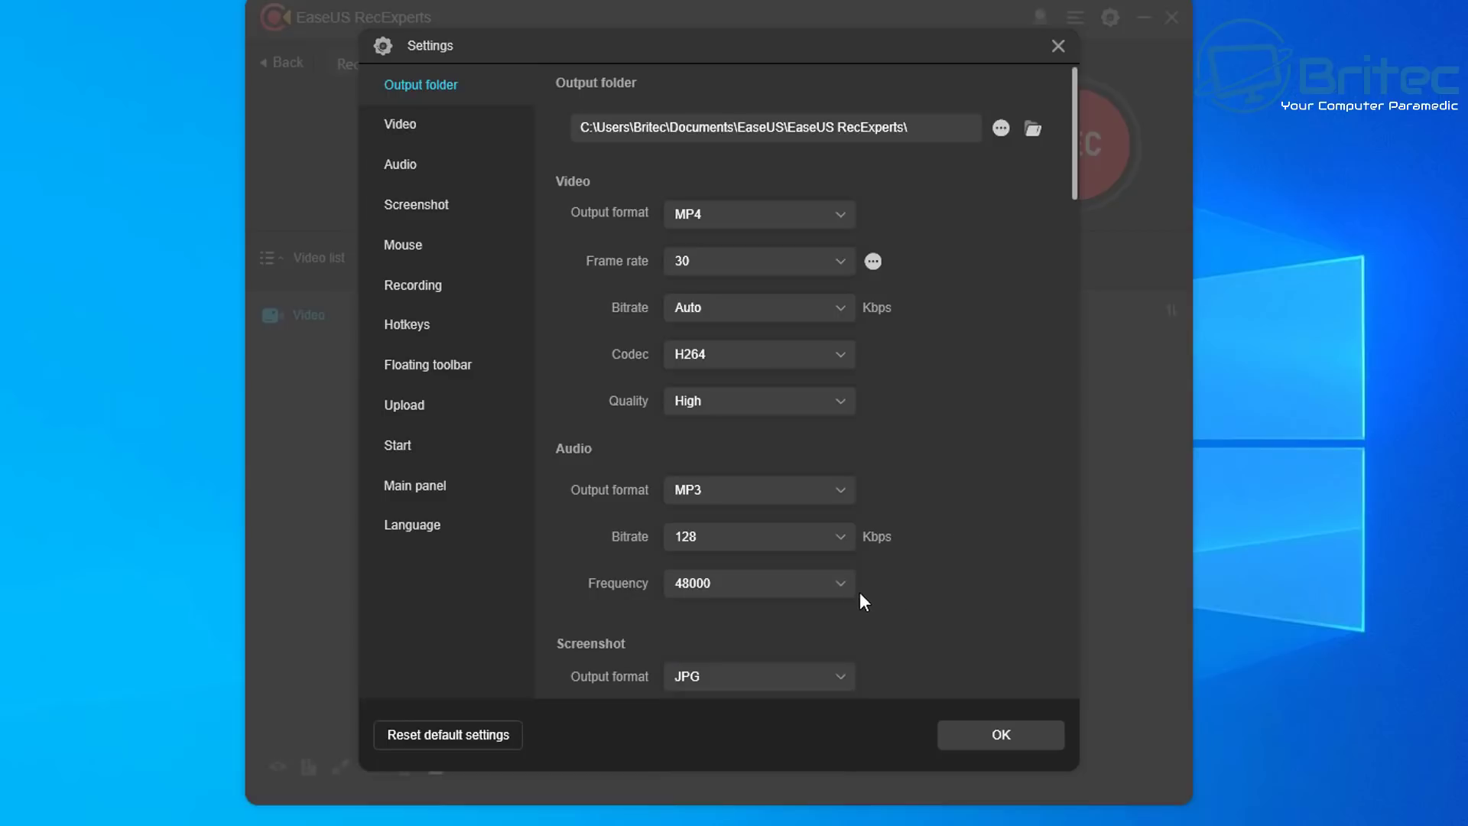
click(818, 592)
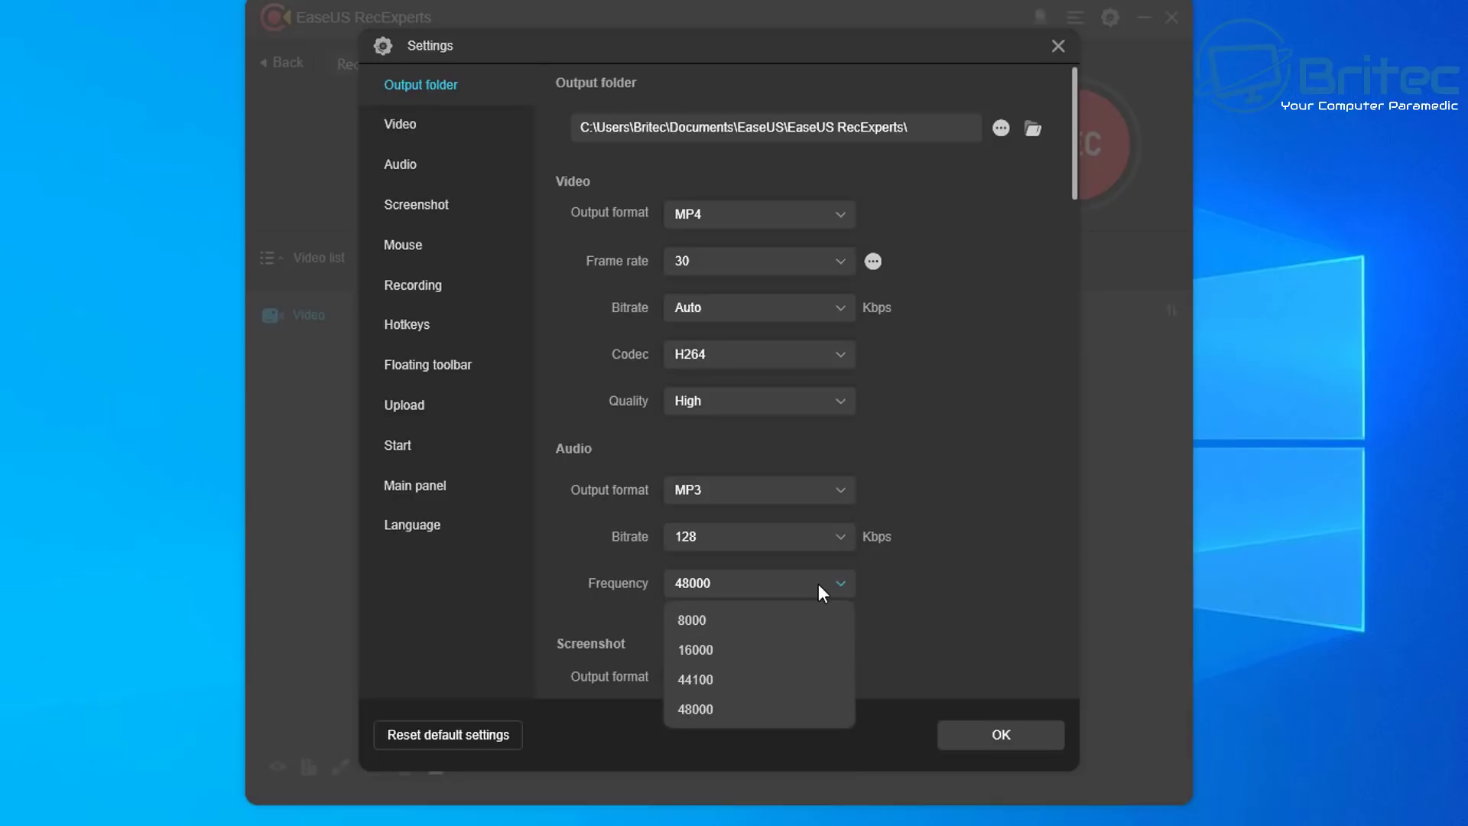
click(950, 575)
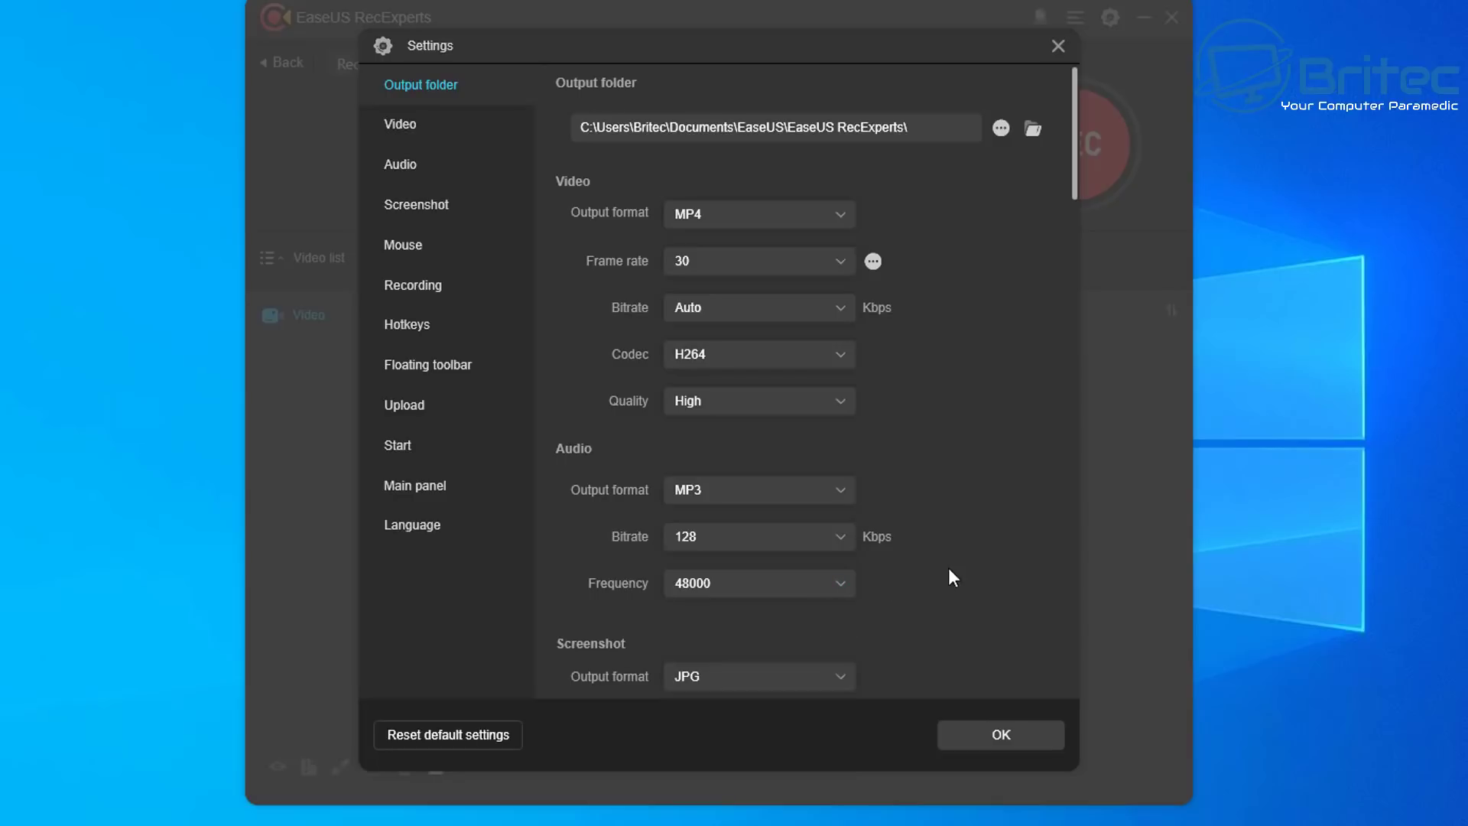
click(827, 677)
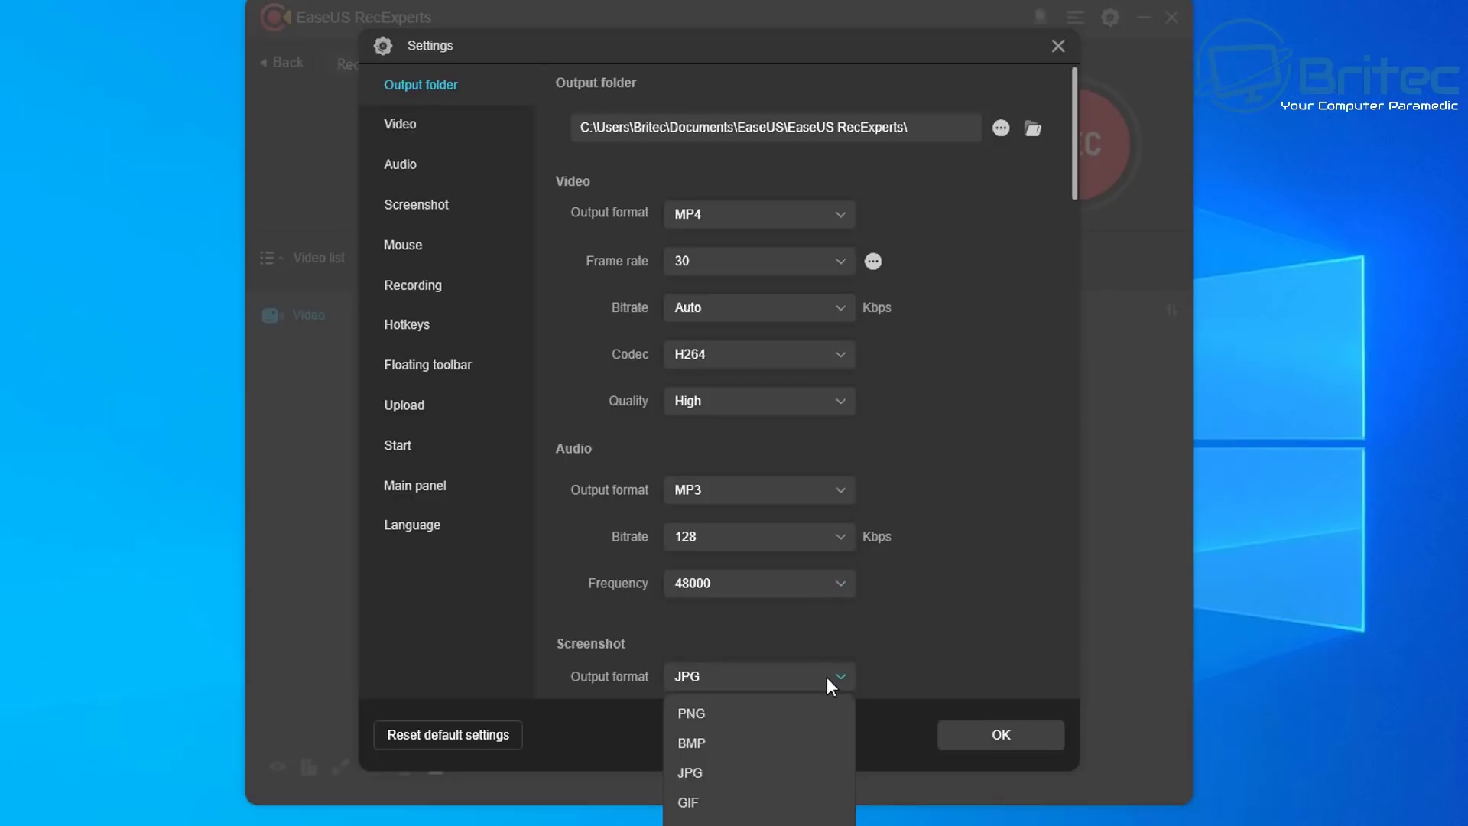
click(702, 712)
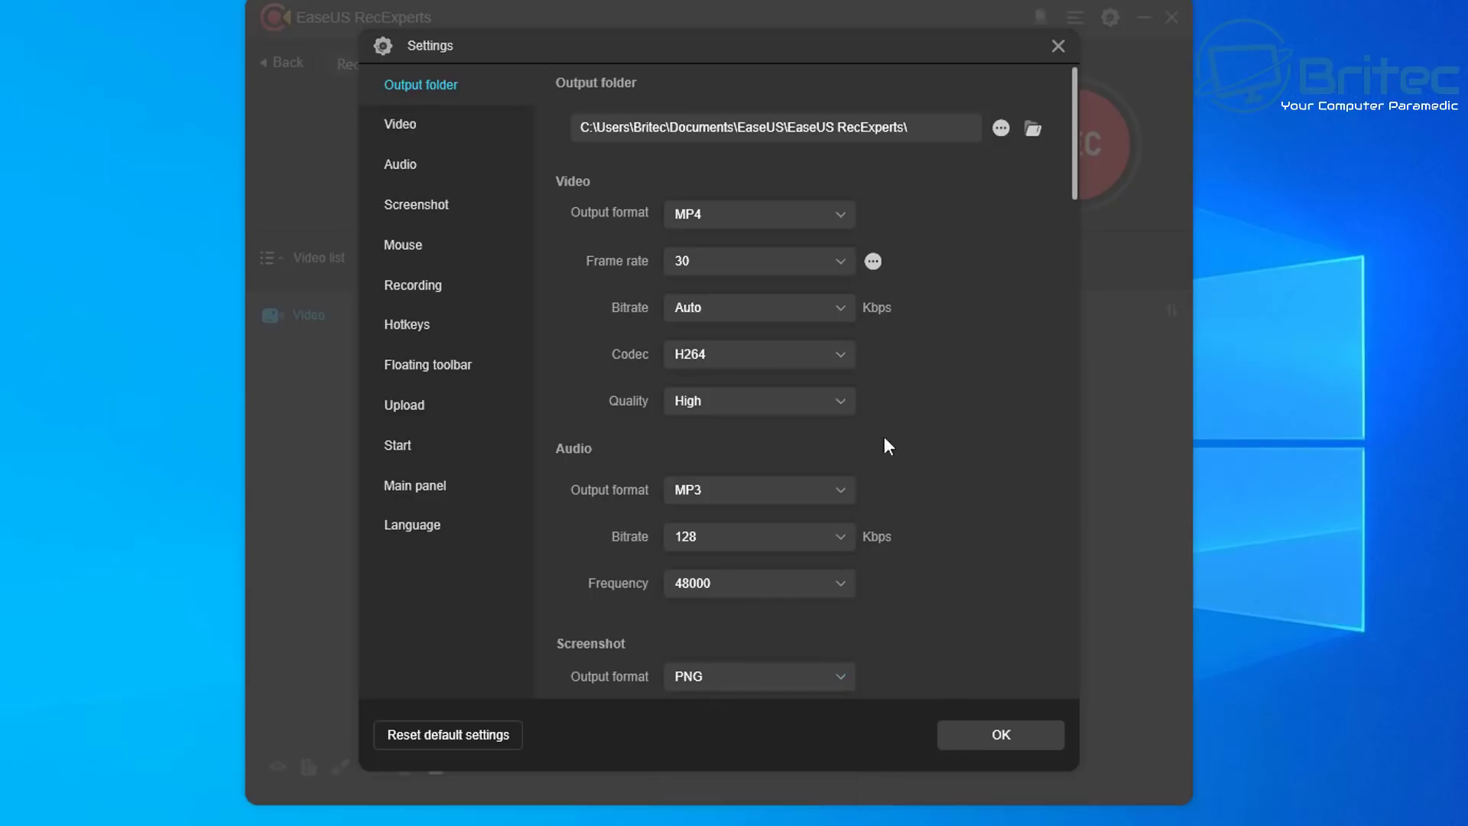
click(395, 122)
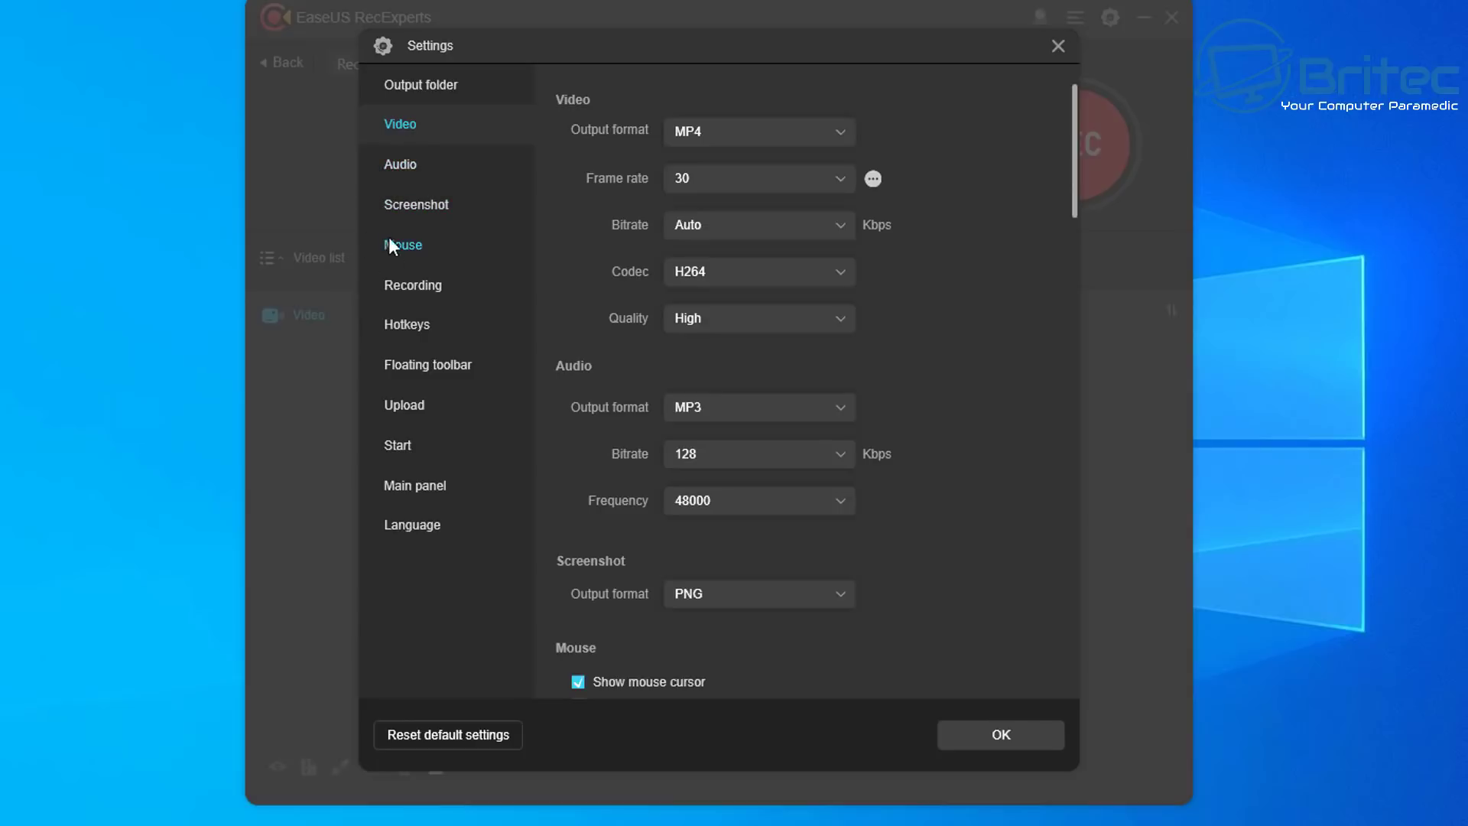
Enable the mouse-area highlight and resize it to 48px.
click(400, 172)
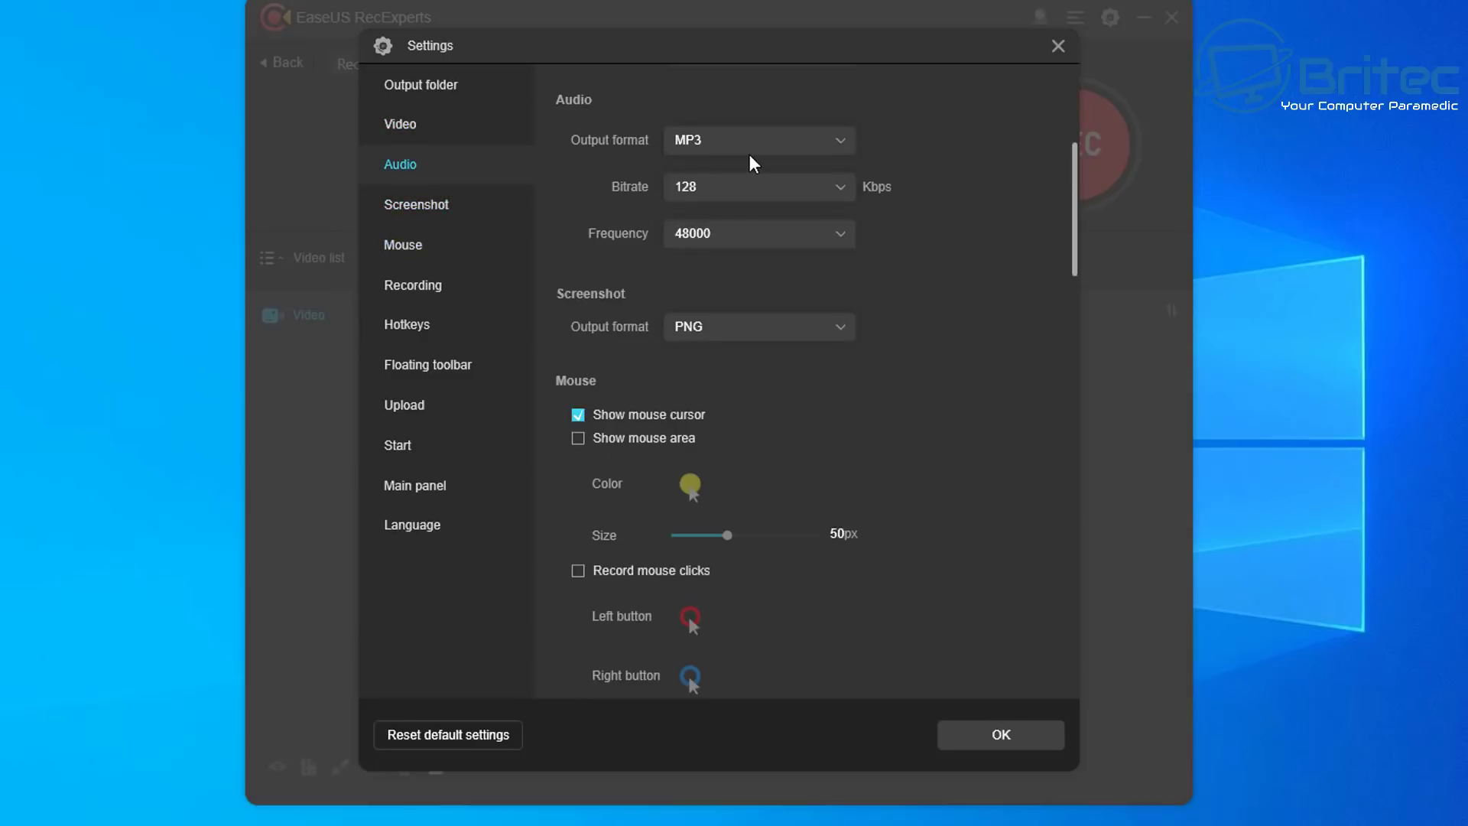
click(410, 212)
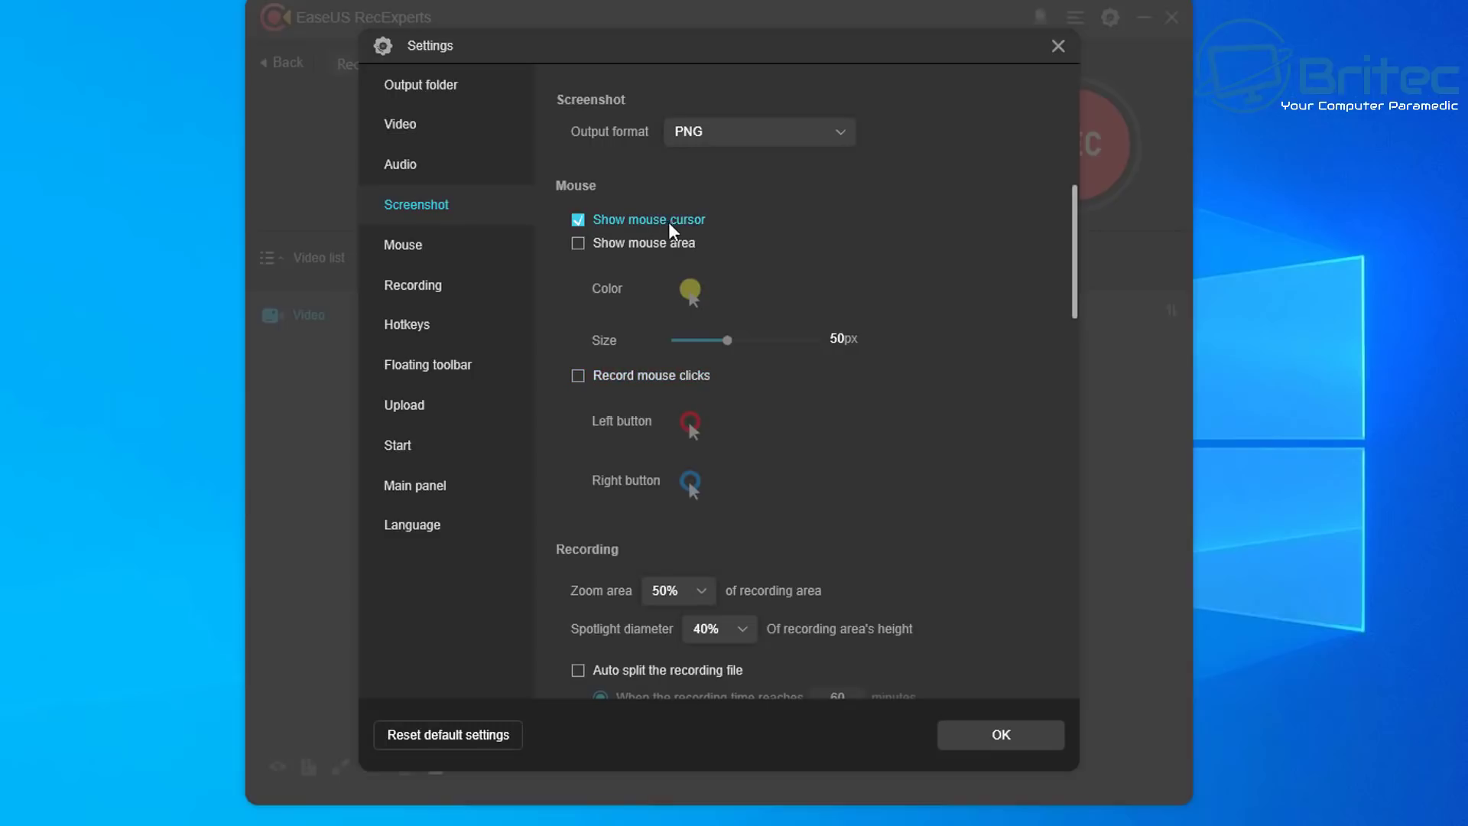
click(581, 242)
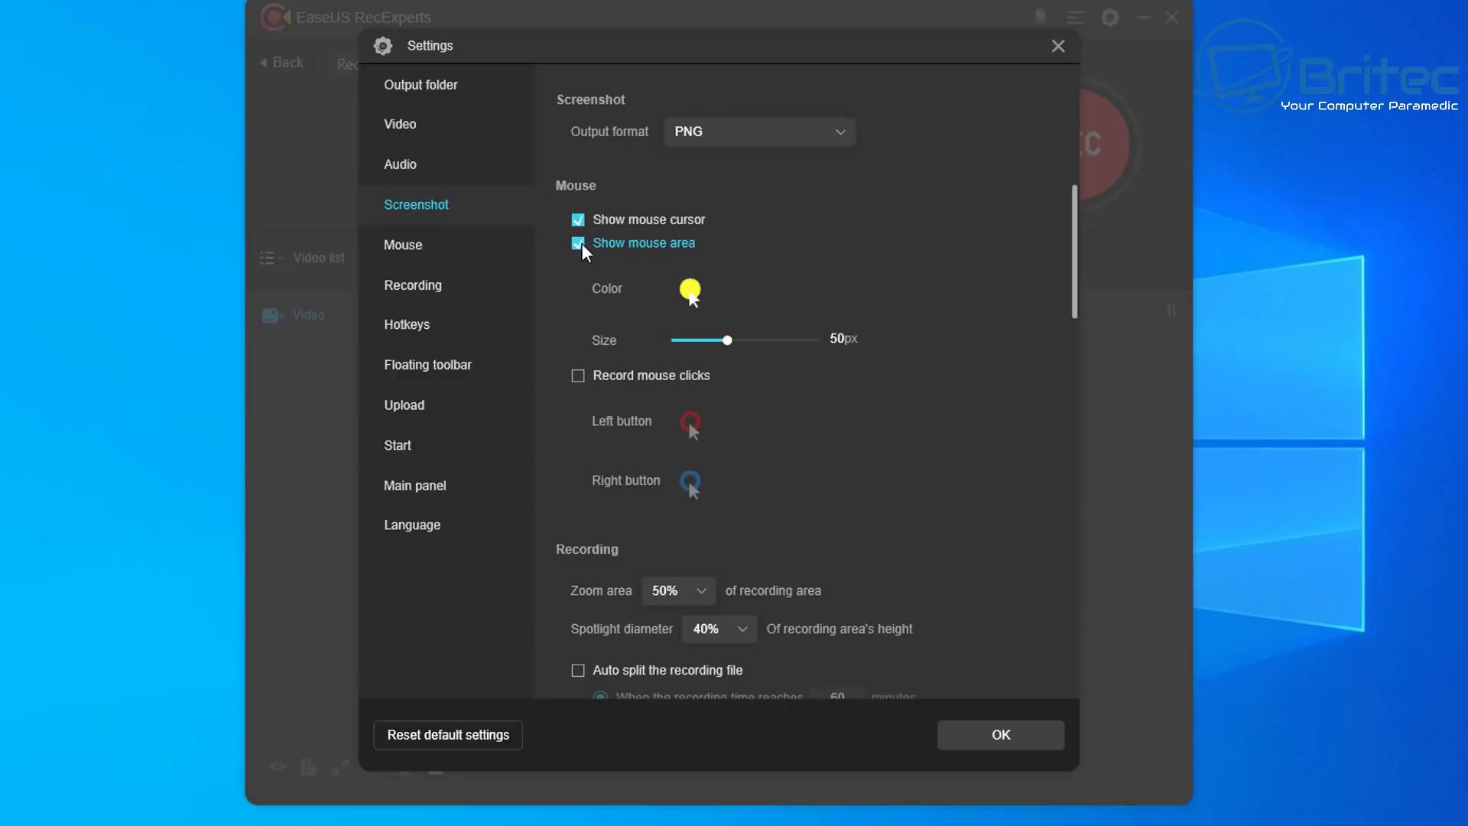
click(583, 243)
click(582, 243)
mouse_move(728, 348)
mouse_down()
mouse_move(756, 343)
mouse_move(724, 344)
mouse_up()
Toggle mouse-click recording on and back off, leaving it disabled.
click(582, 376)
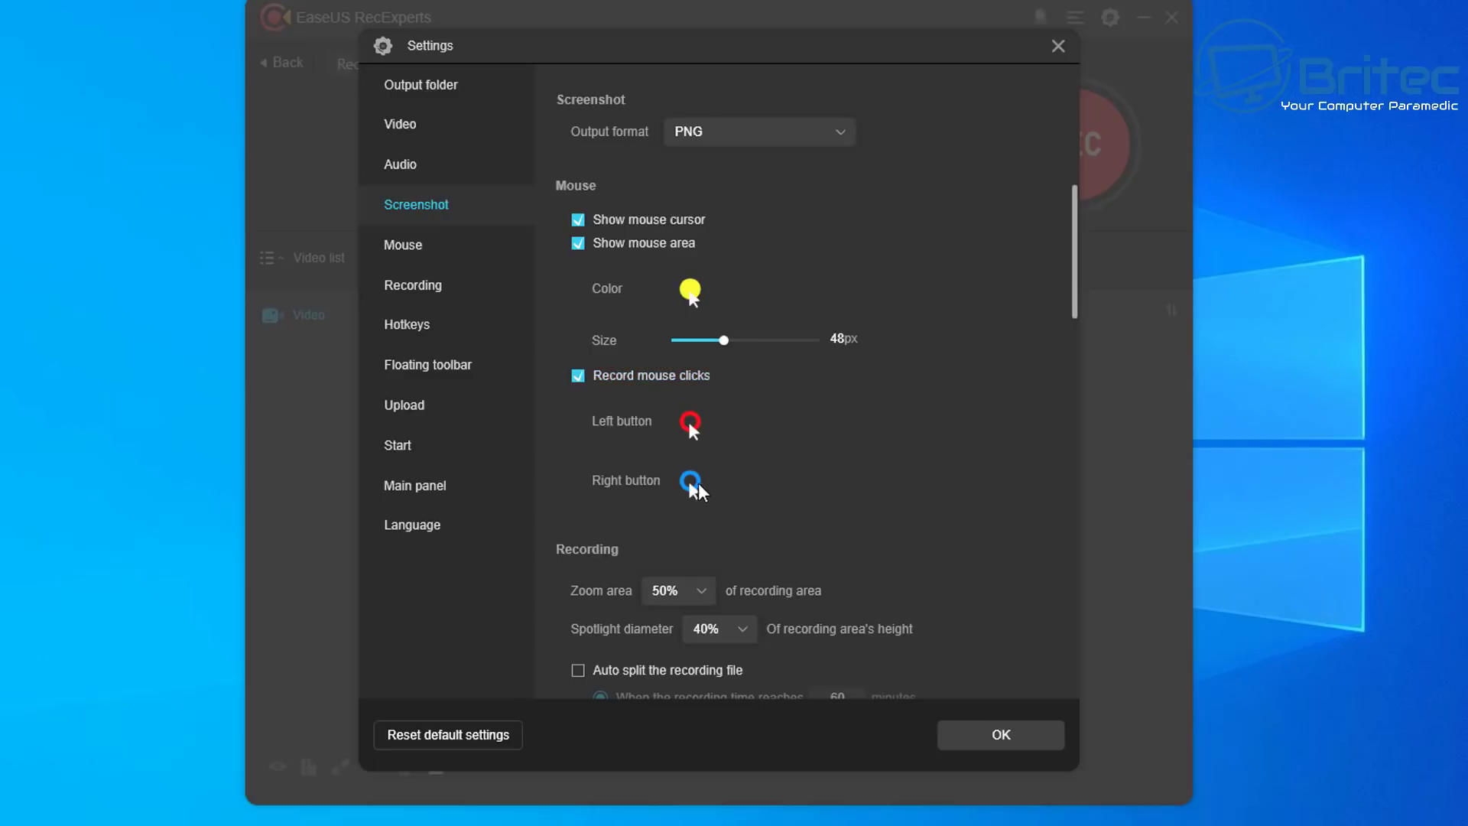
click(580, 376)
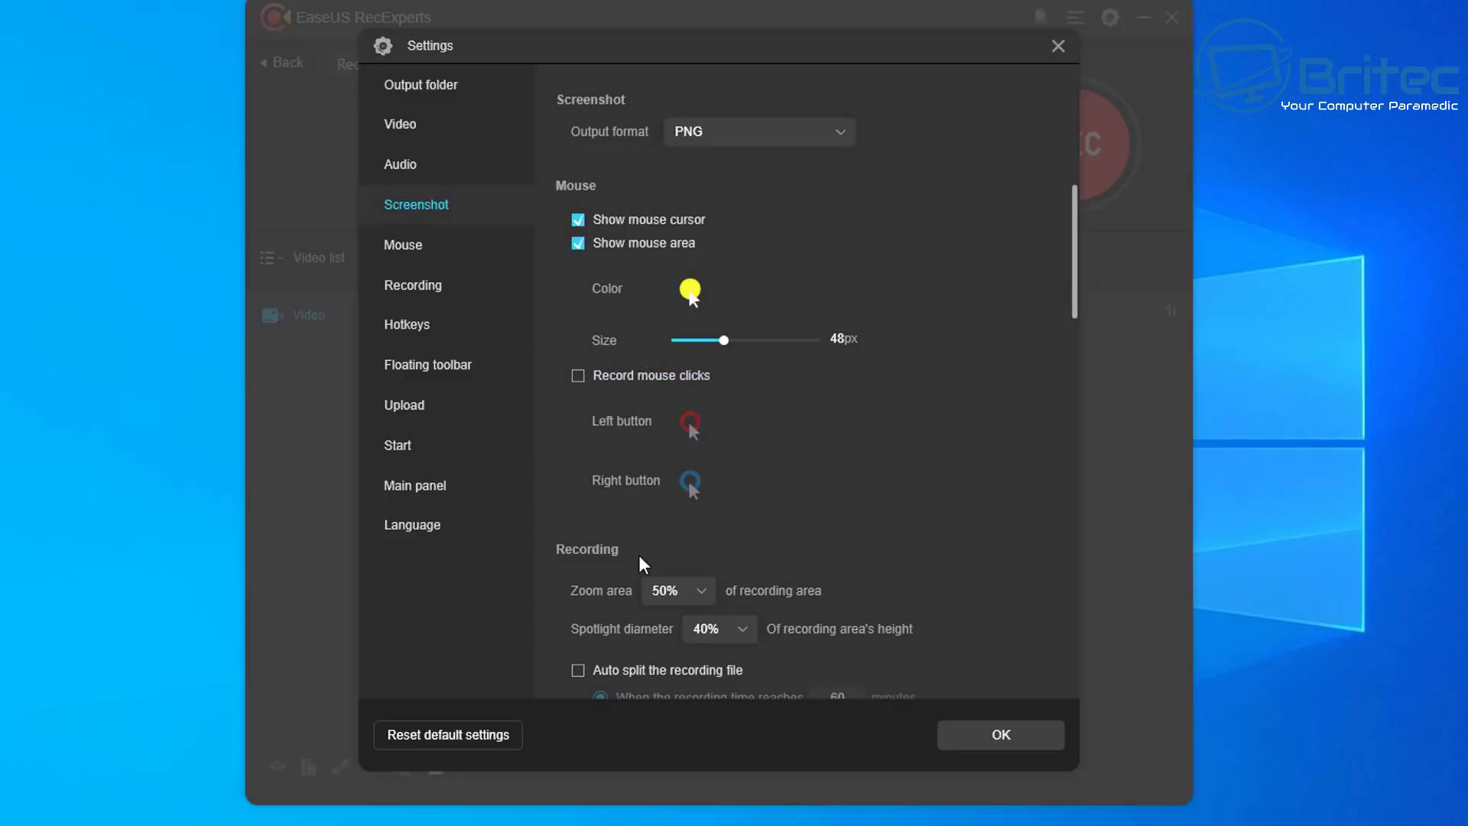
scroll(692, 533, down, 1)
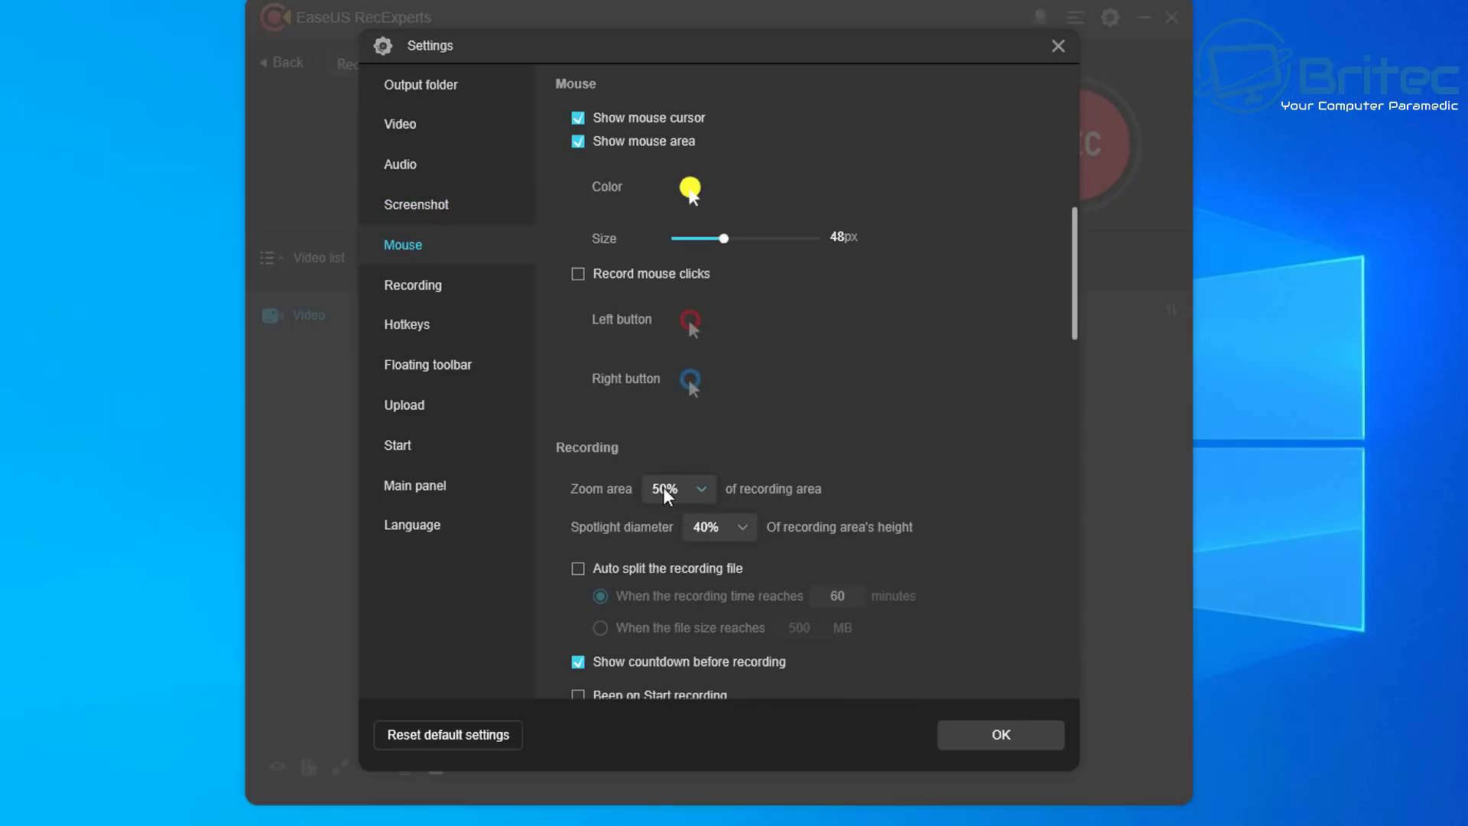
Scroll through the remaining settings, leaving automatic file splitting turned off.
scroll(788, 501, down, 1)
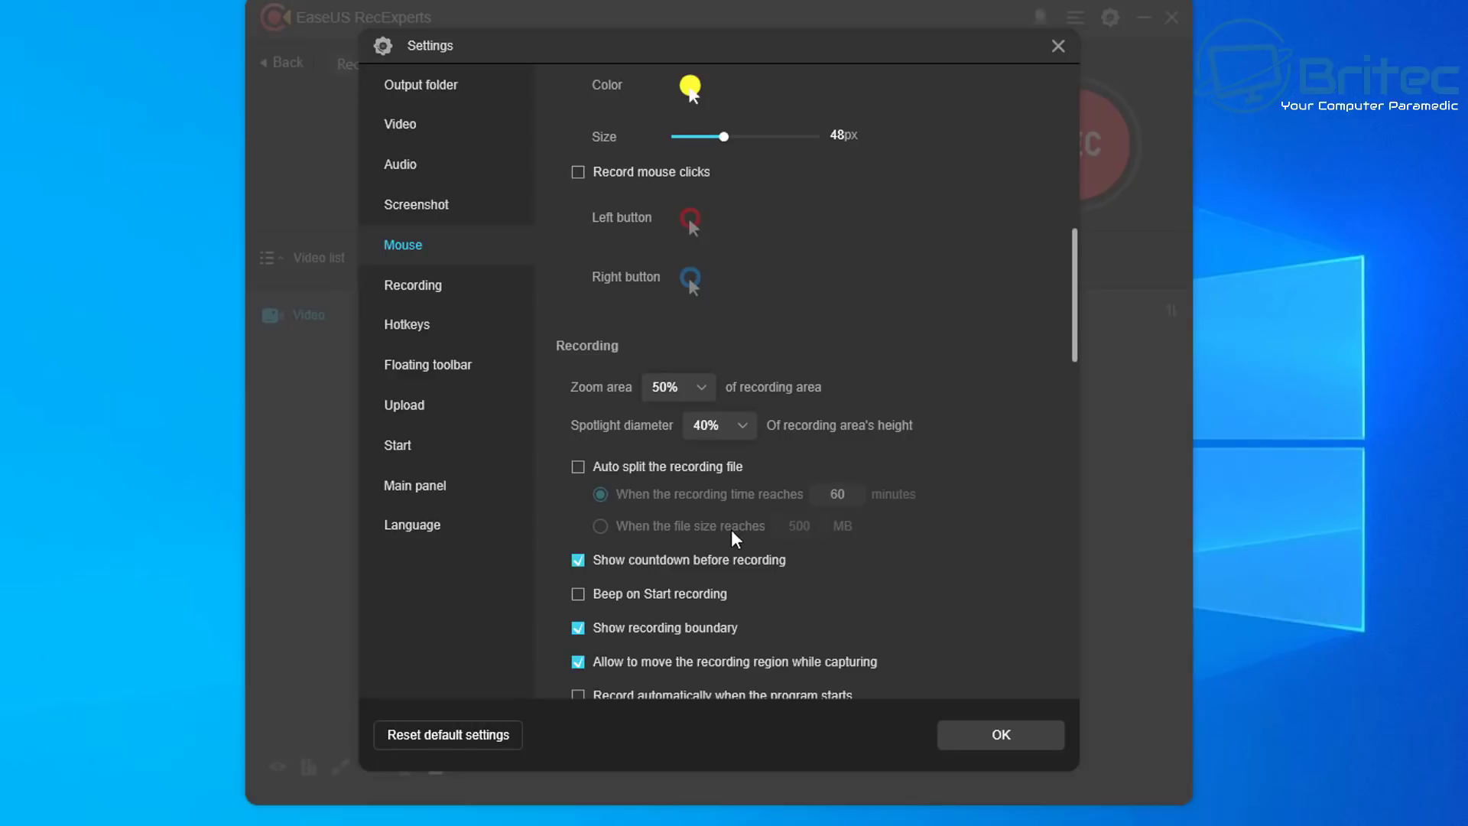
click(578, 466)
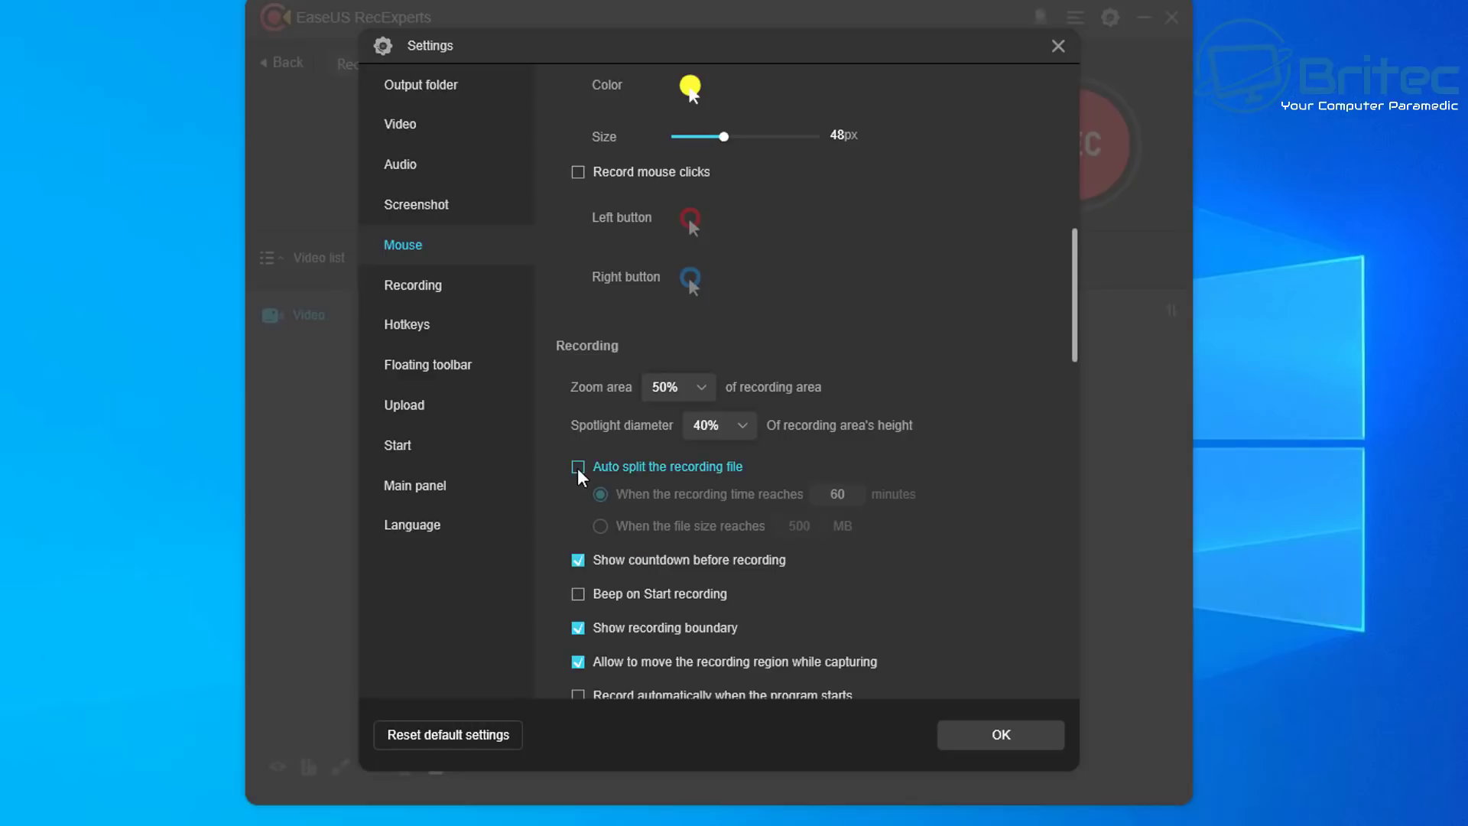
click(578, 466)
scroll(662, 547, down, 2)
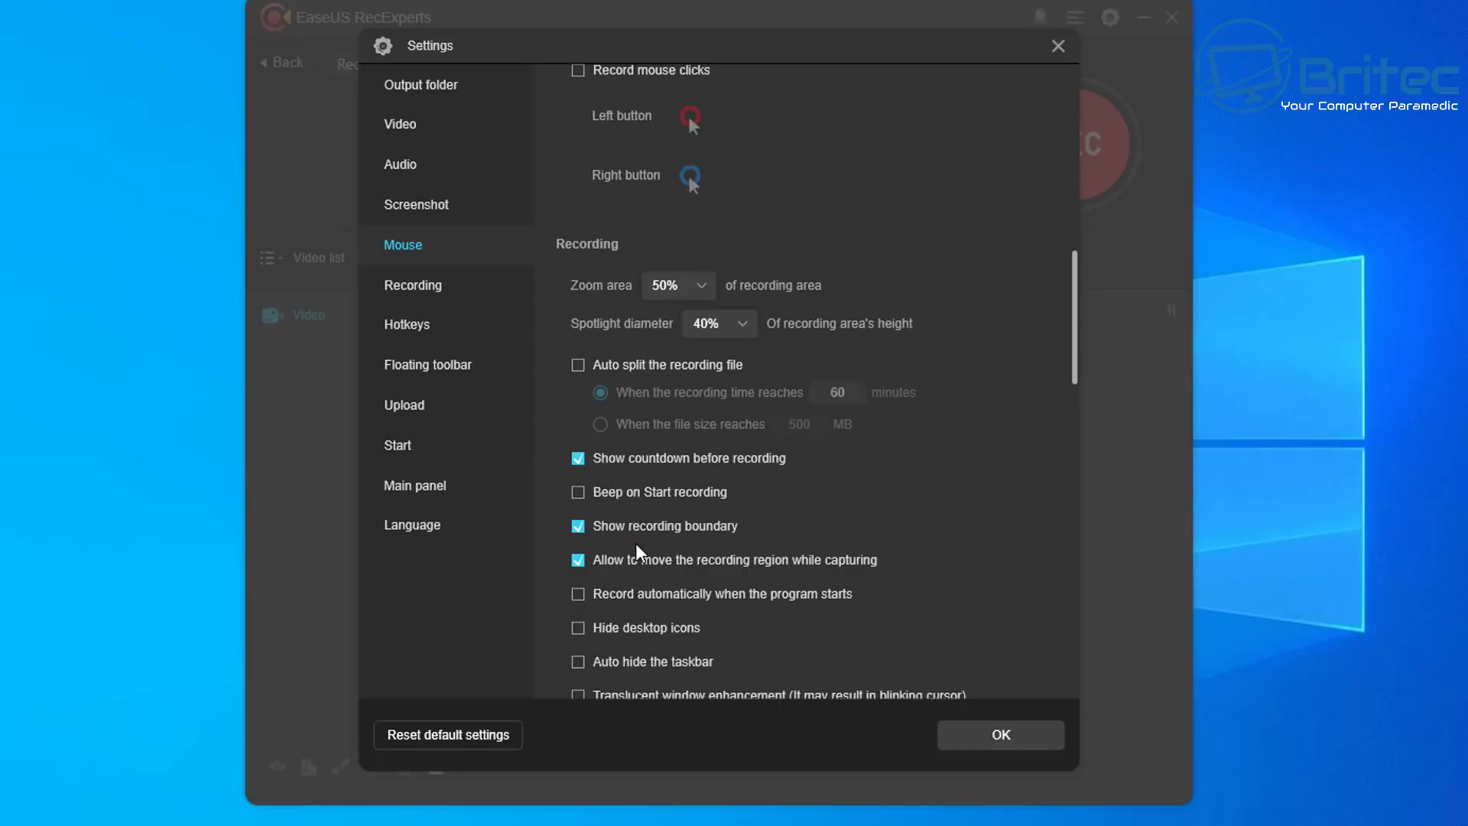
scroll(635, 542, down, 2)
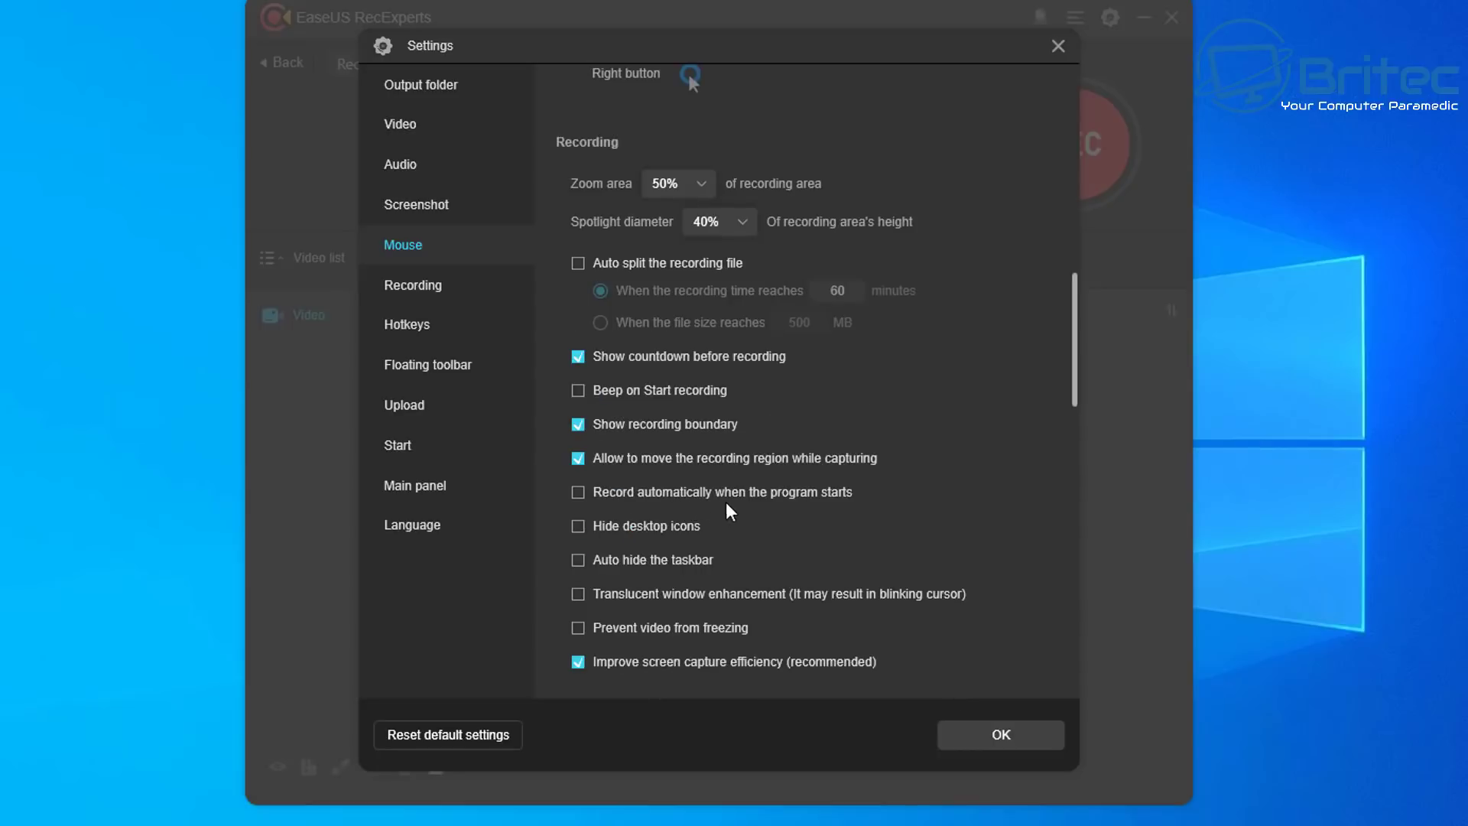
scroll(725, 502, down, 2)
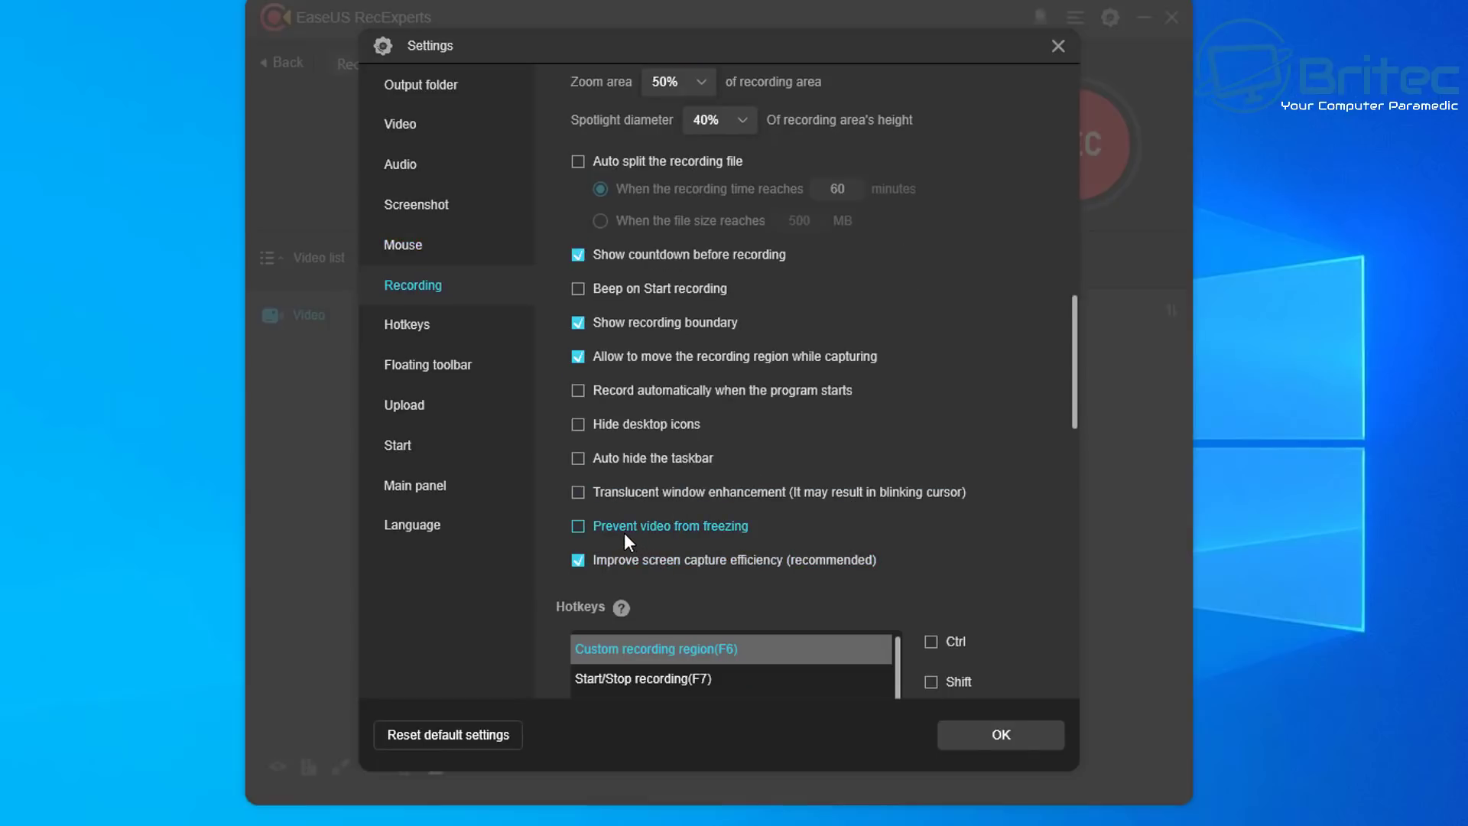
scroll(626, 540, down, 2)
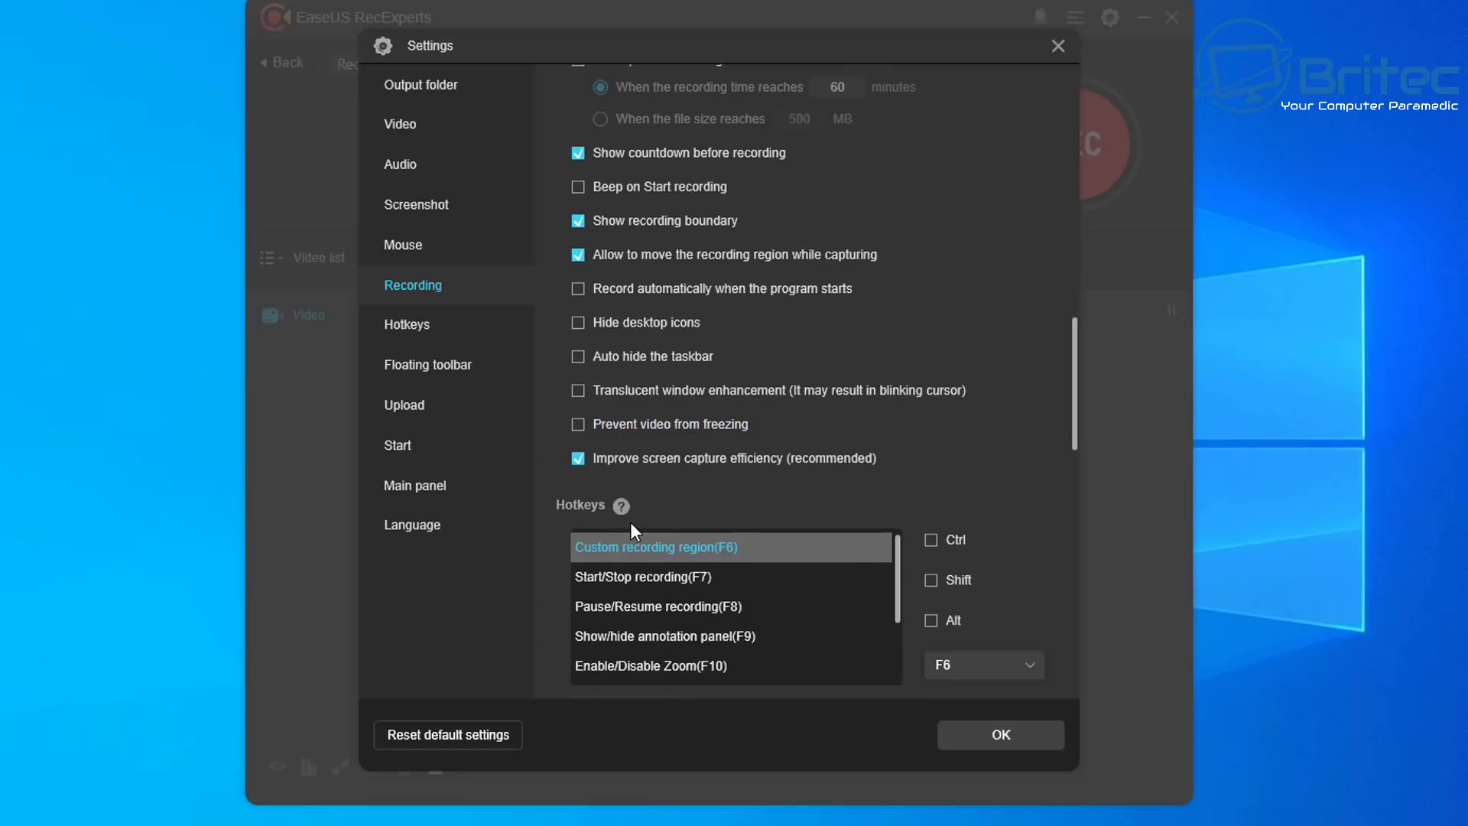
scroll(630, 521, down, 5)
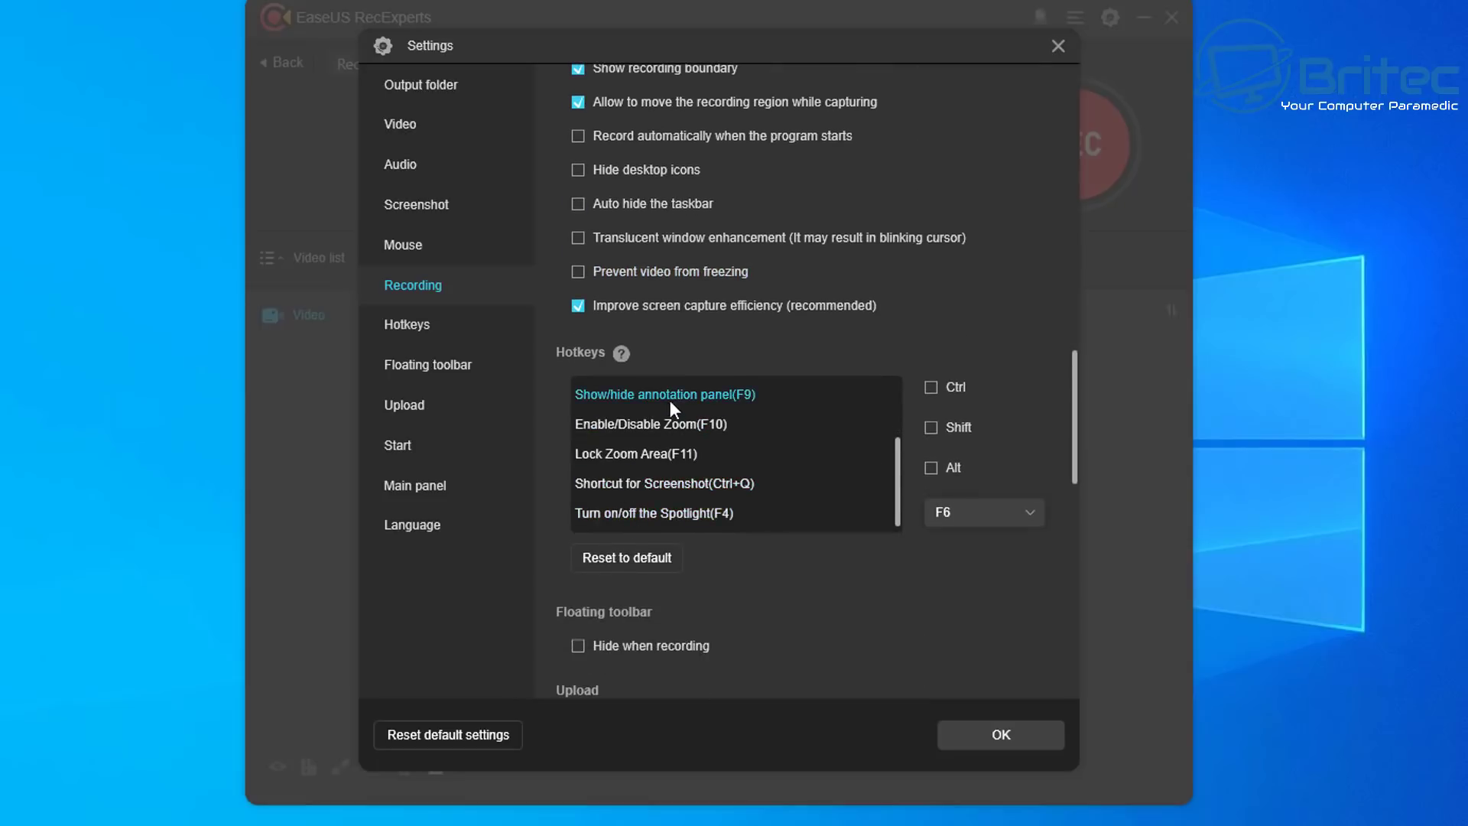
mouse_move(898, 480)
mouse_down()
mouse_move(903, 388)
mouse_move(895, 472)
mouse_up()
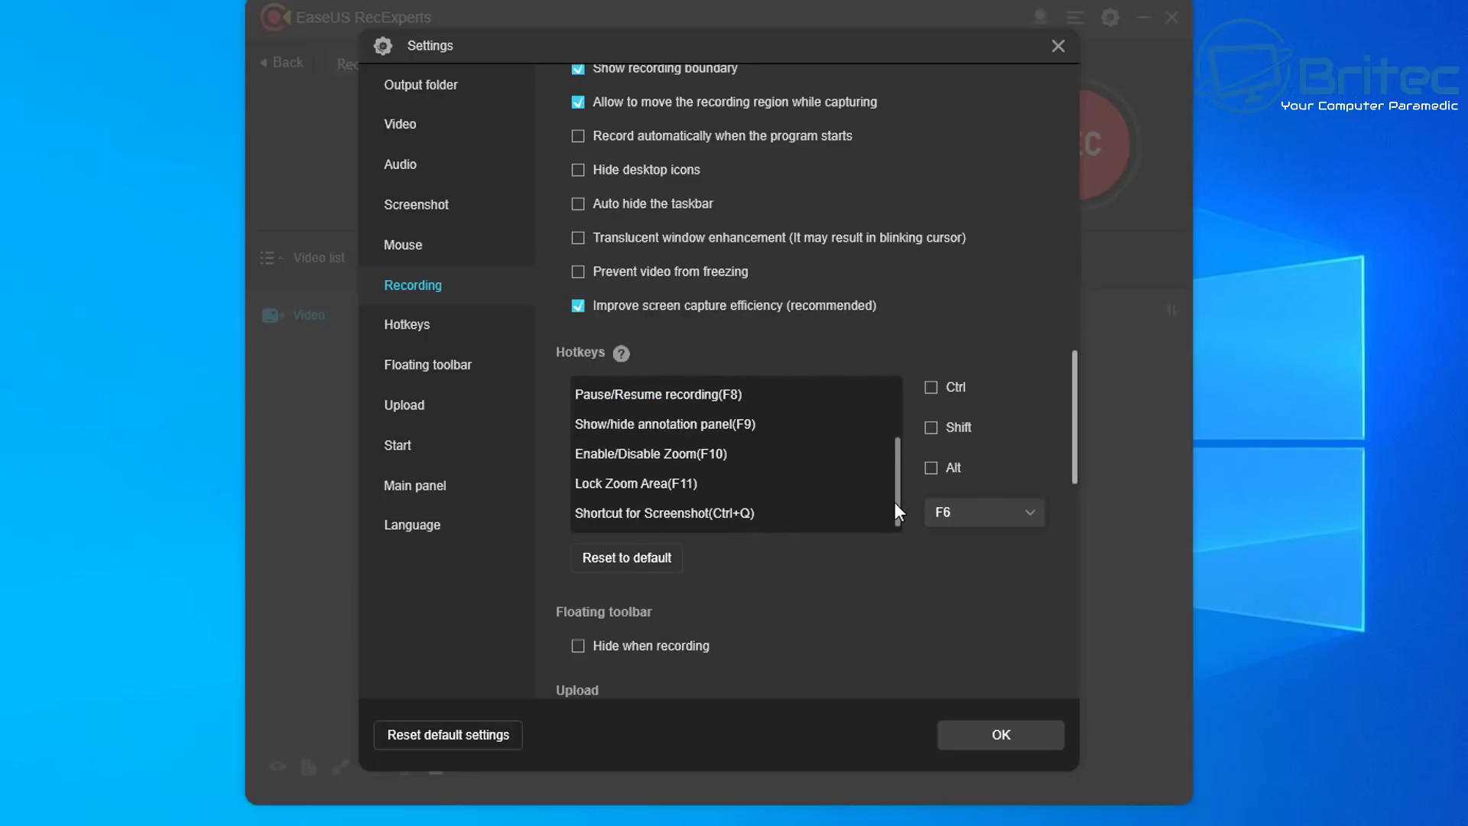
scroll(787, 603, down, 4)
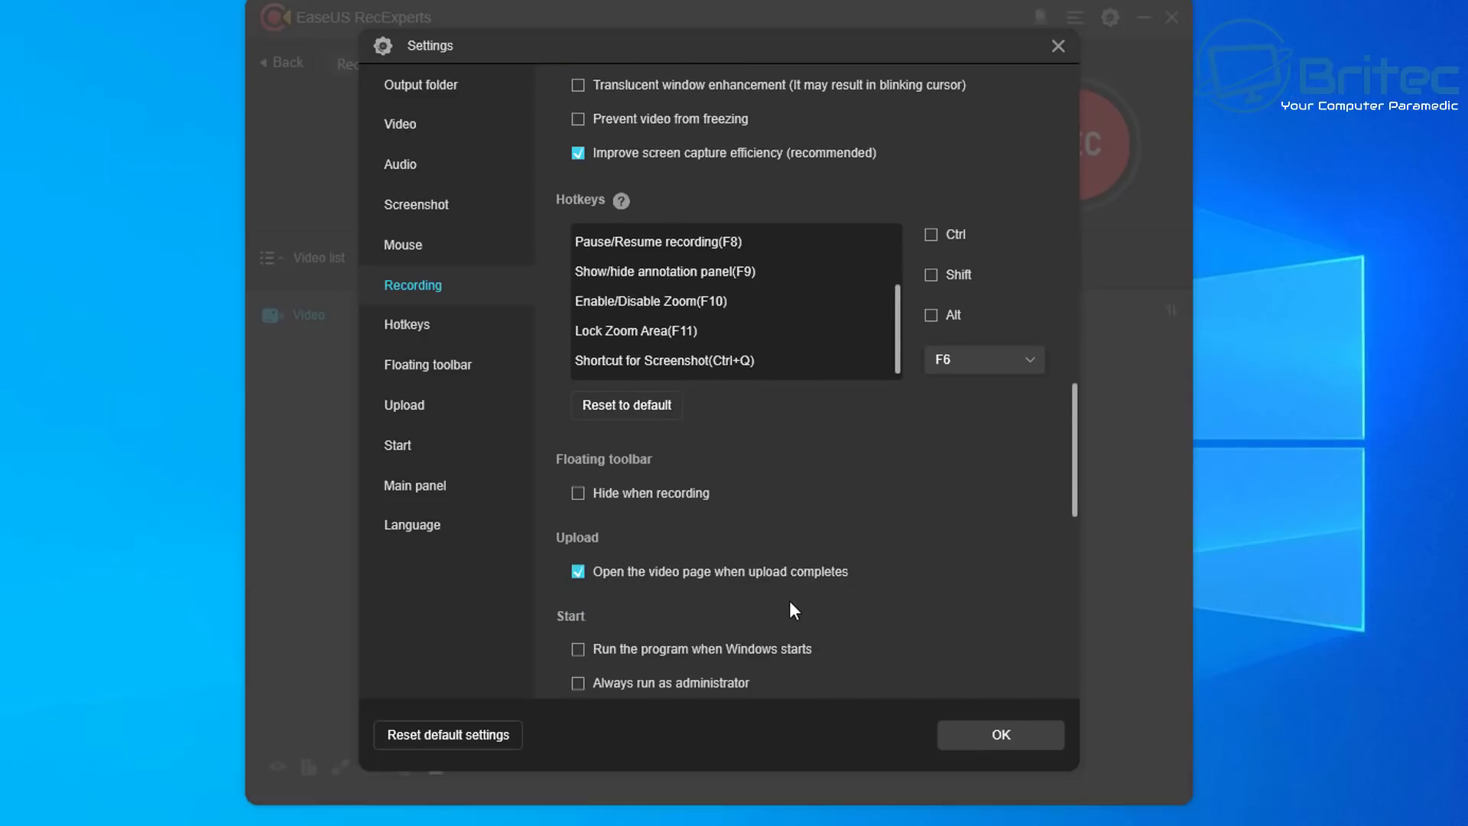
scroll(787, 601, down, 4)
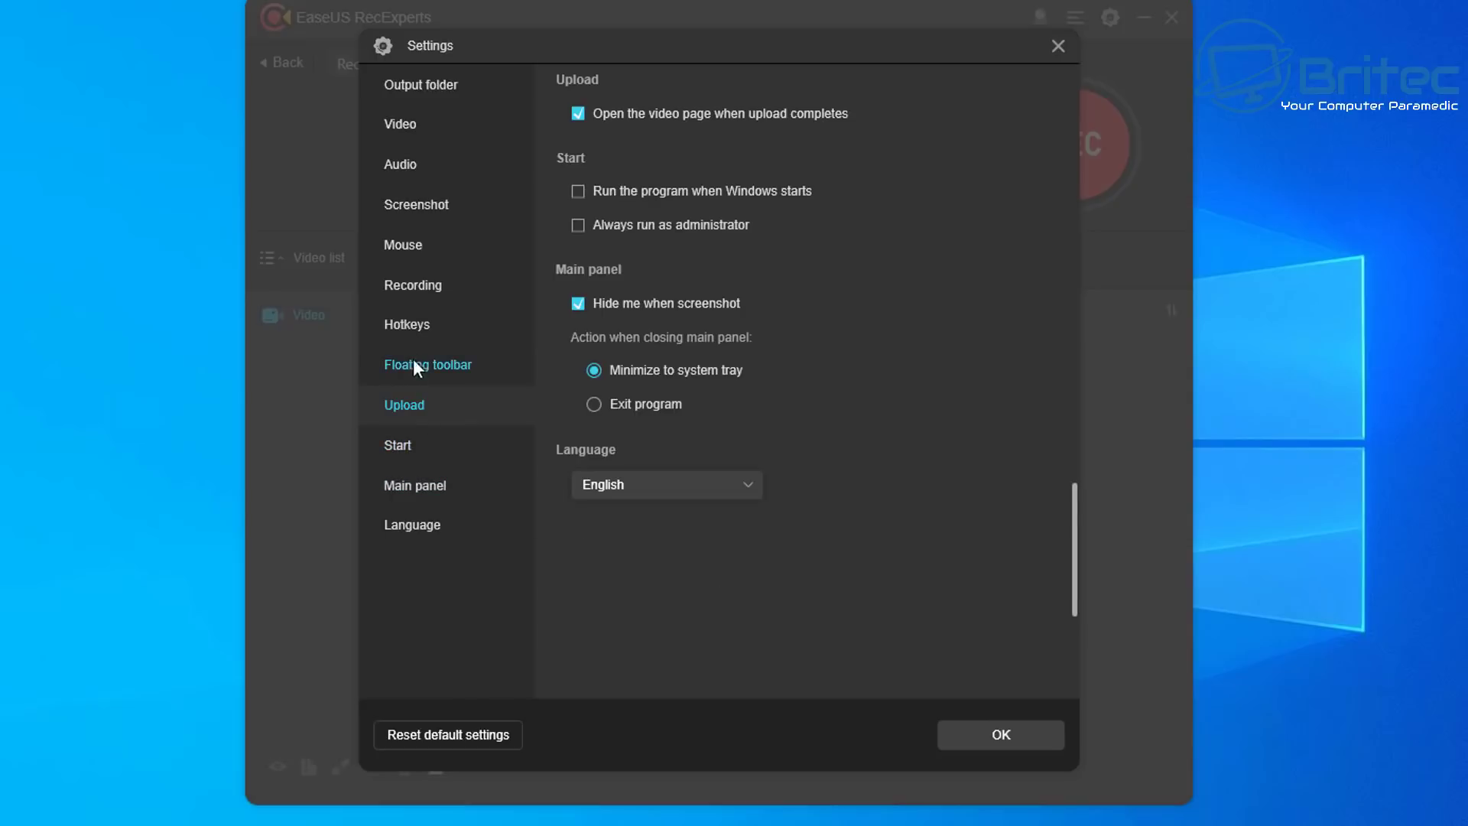
Browse the Recording, Hotkeys, Floating toolbar, Upload, Start, Main panel and Language sections.
click(410, 289)
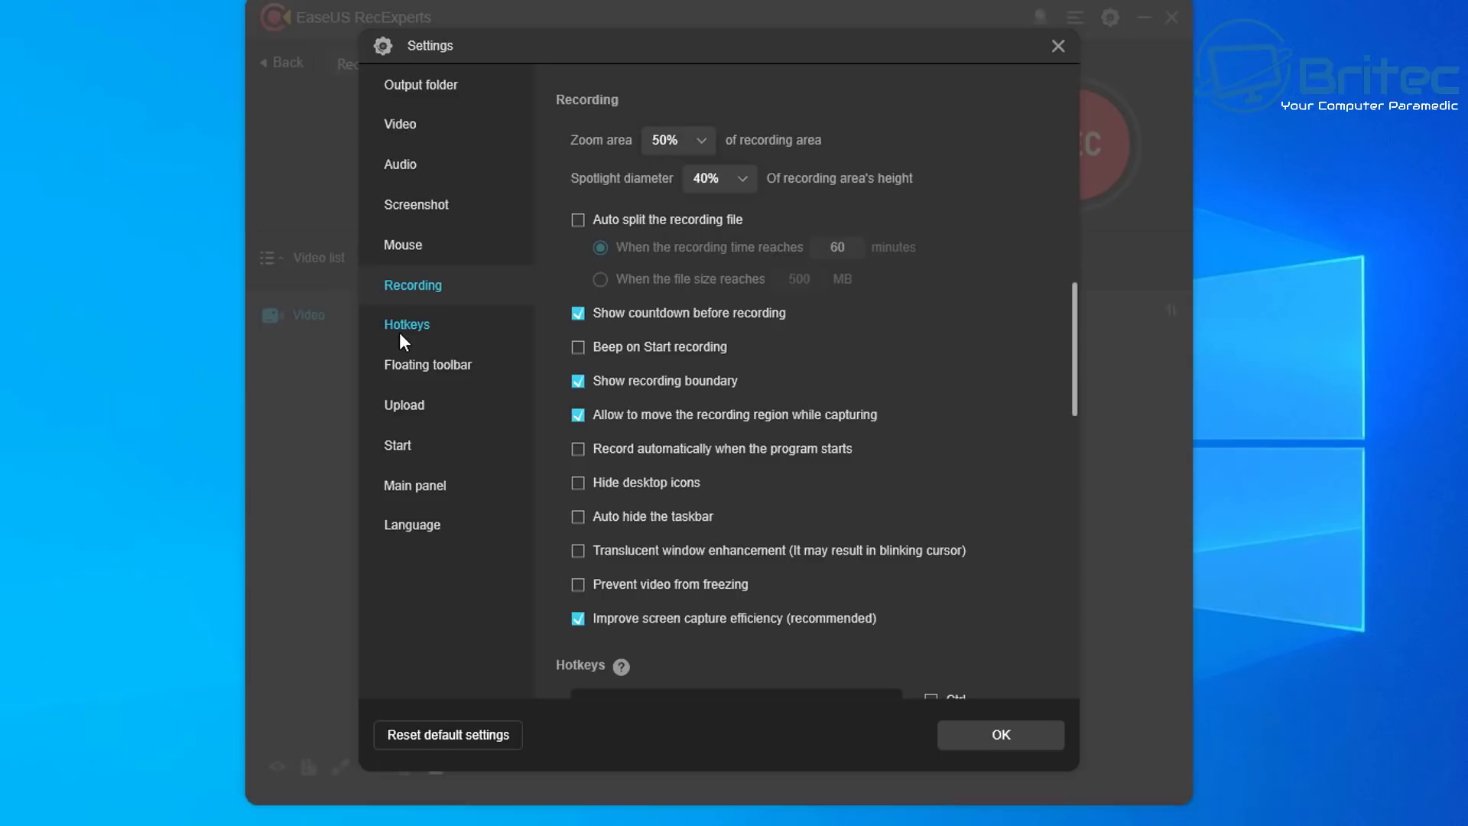
click(399, 332)
click(395, 369)
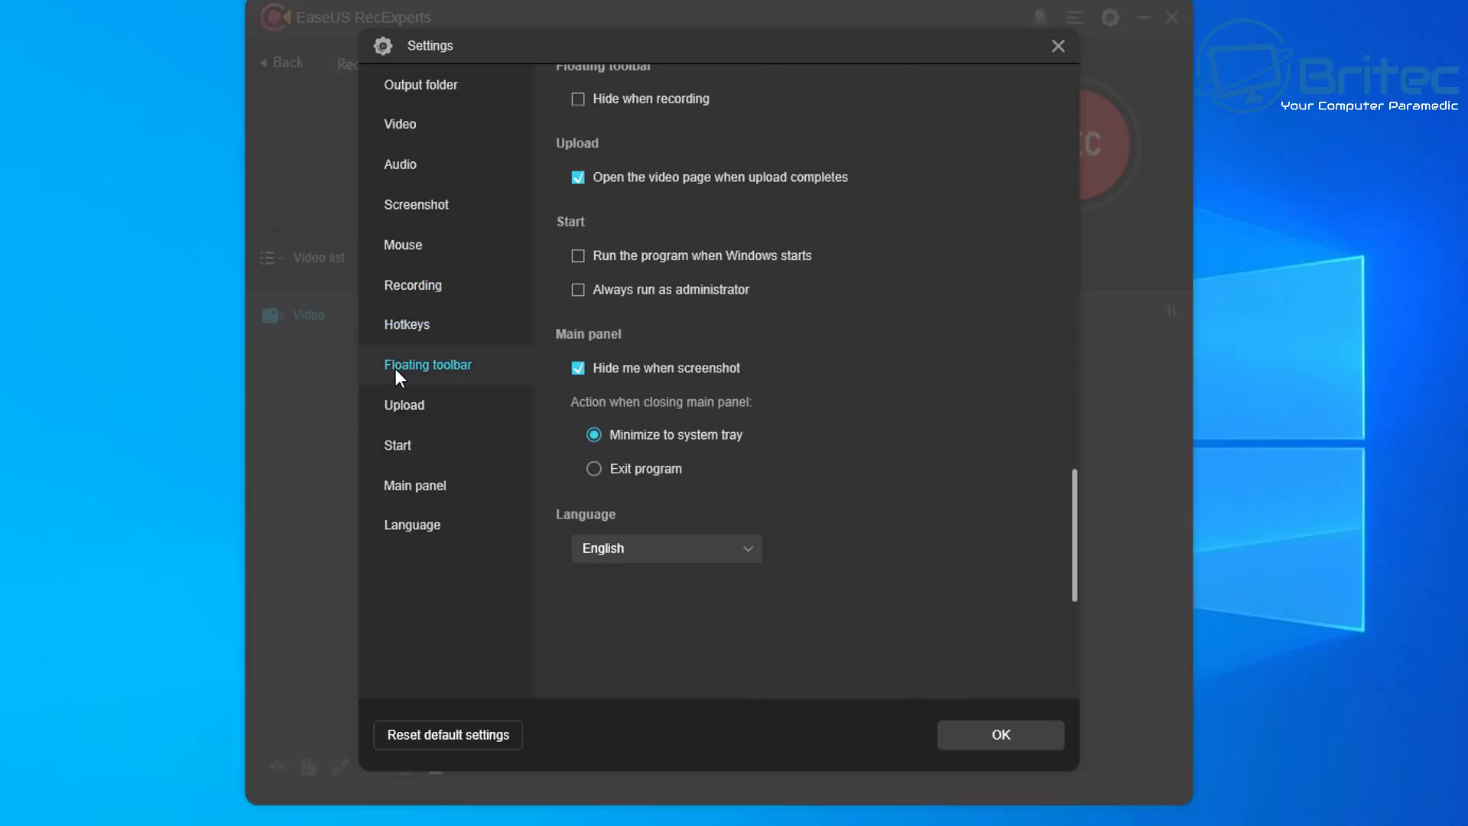
click(395, 413)
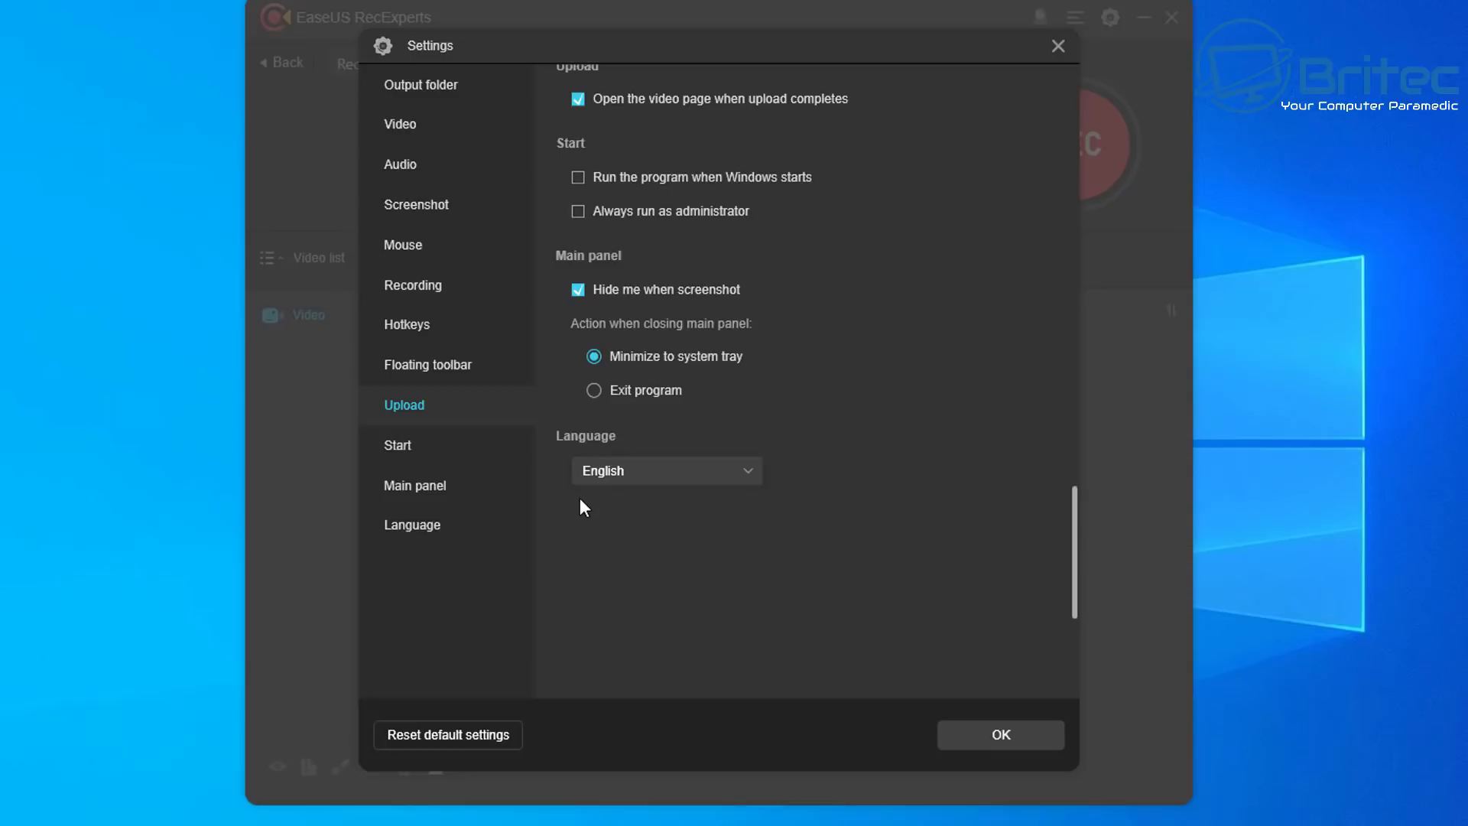
click(405, 446)
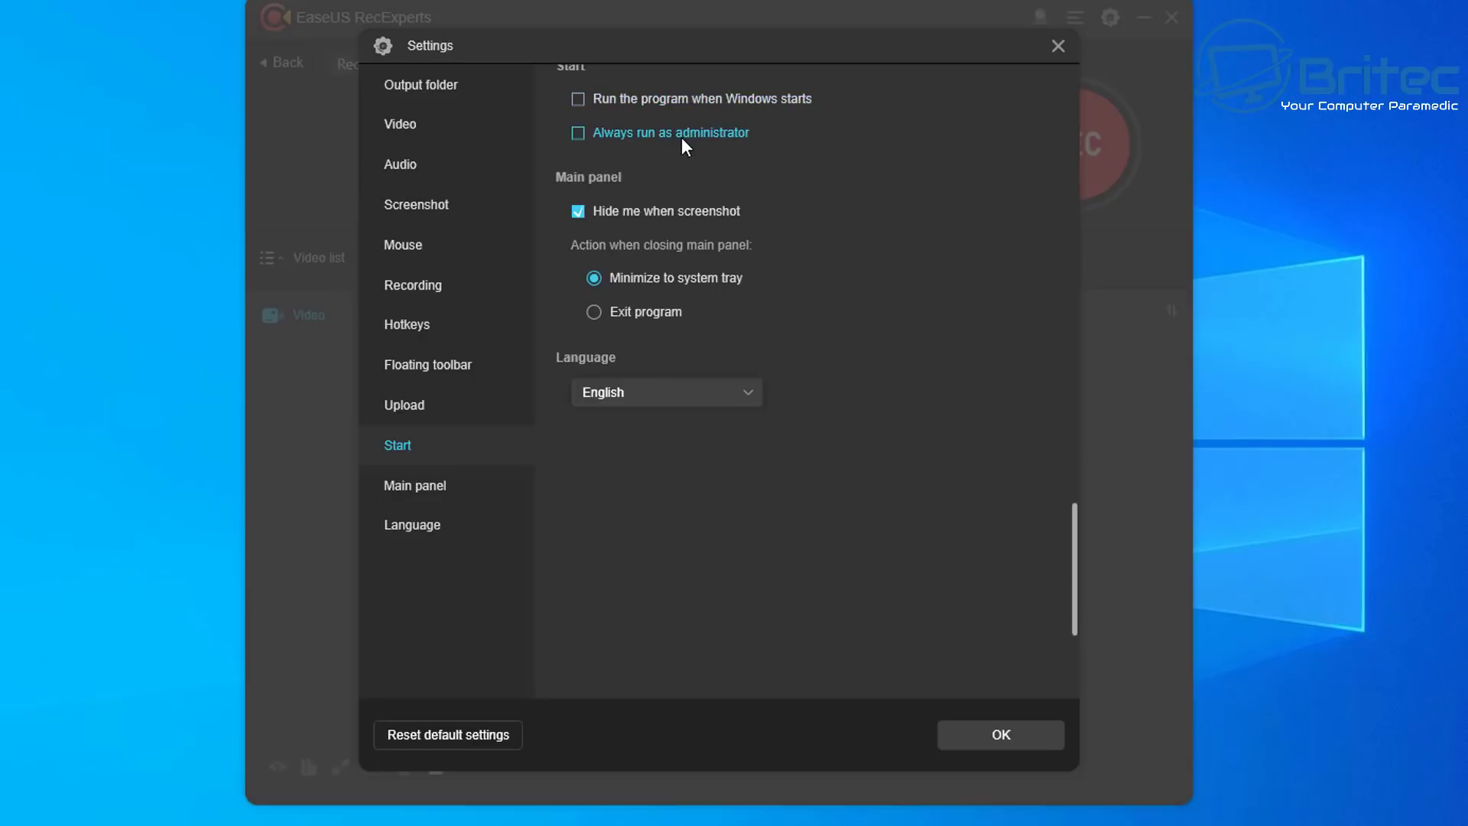
click(396, 493)
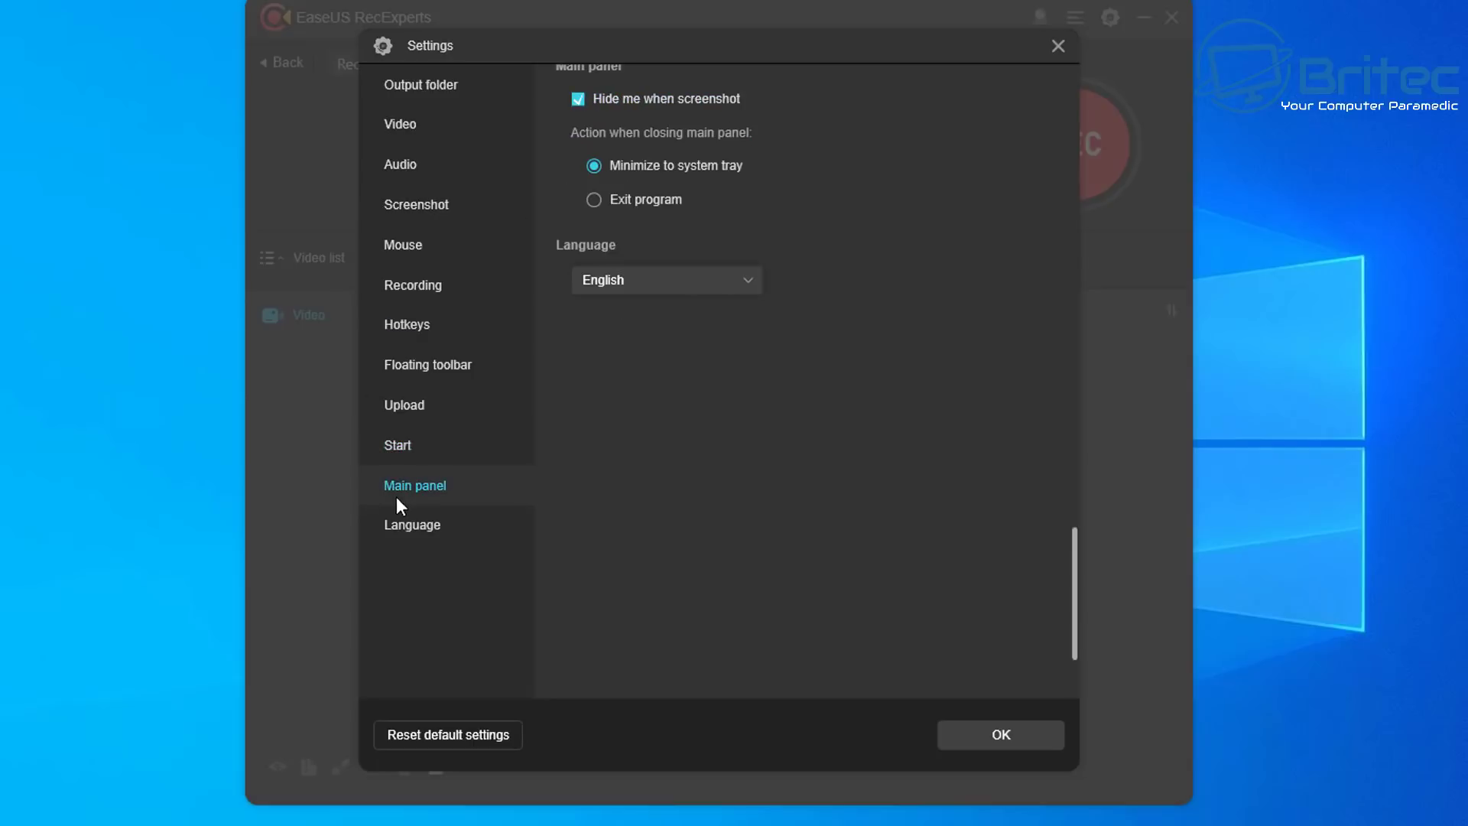
click(402, 526)
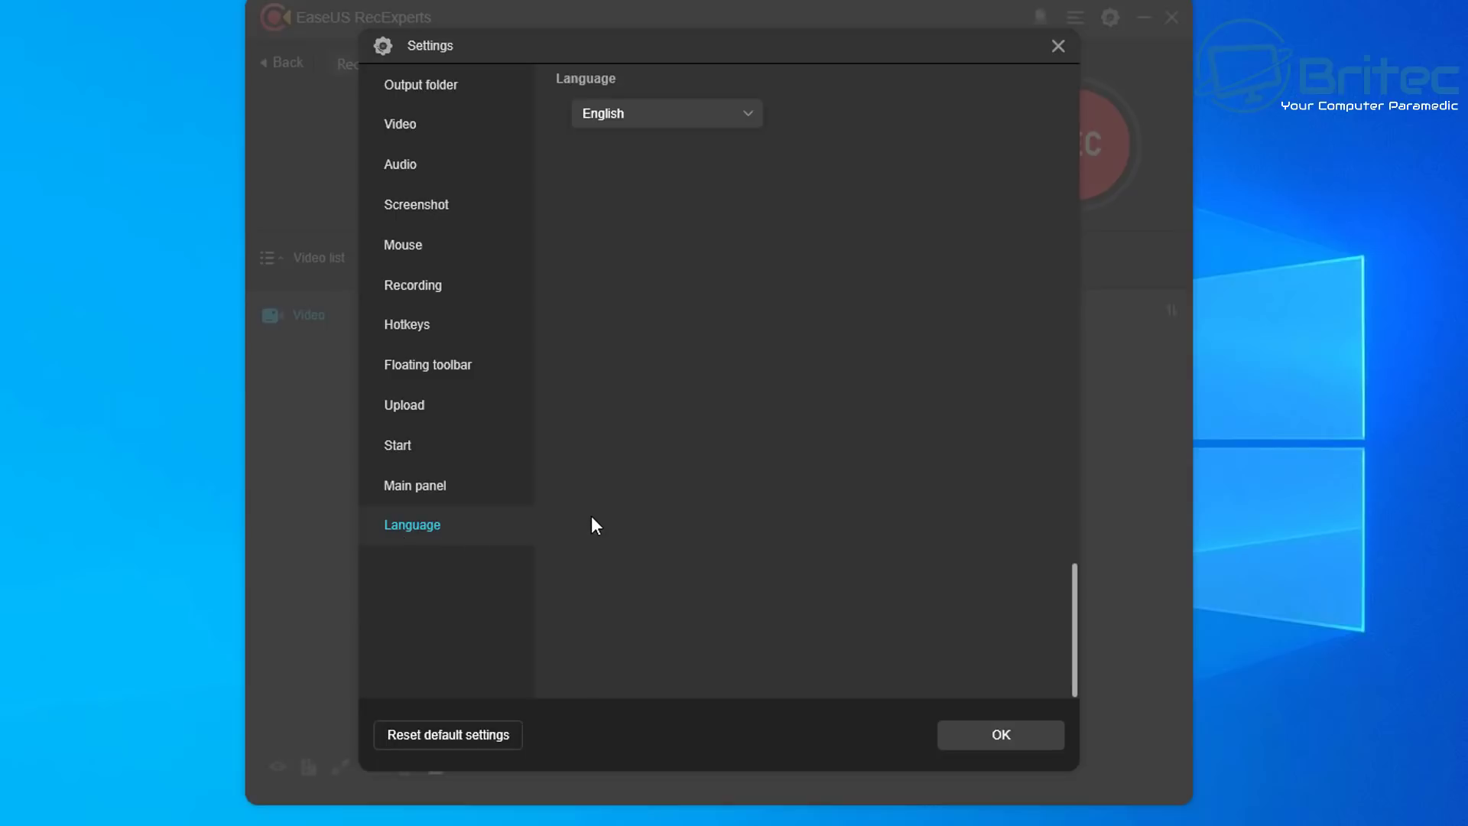
Keep English as the interface language and save the settings with OK.
click(752, 115)
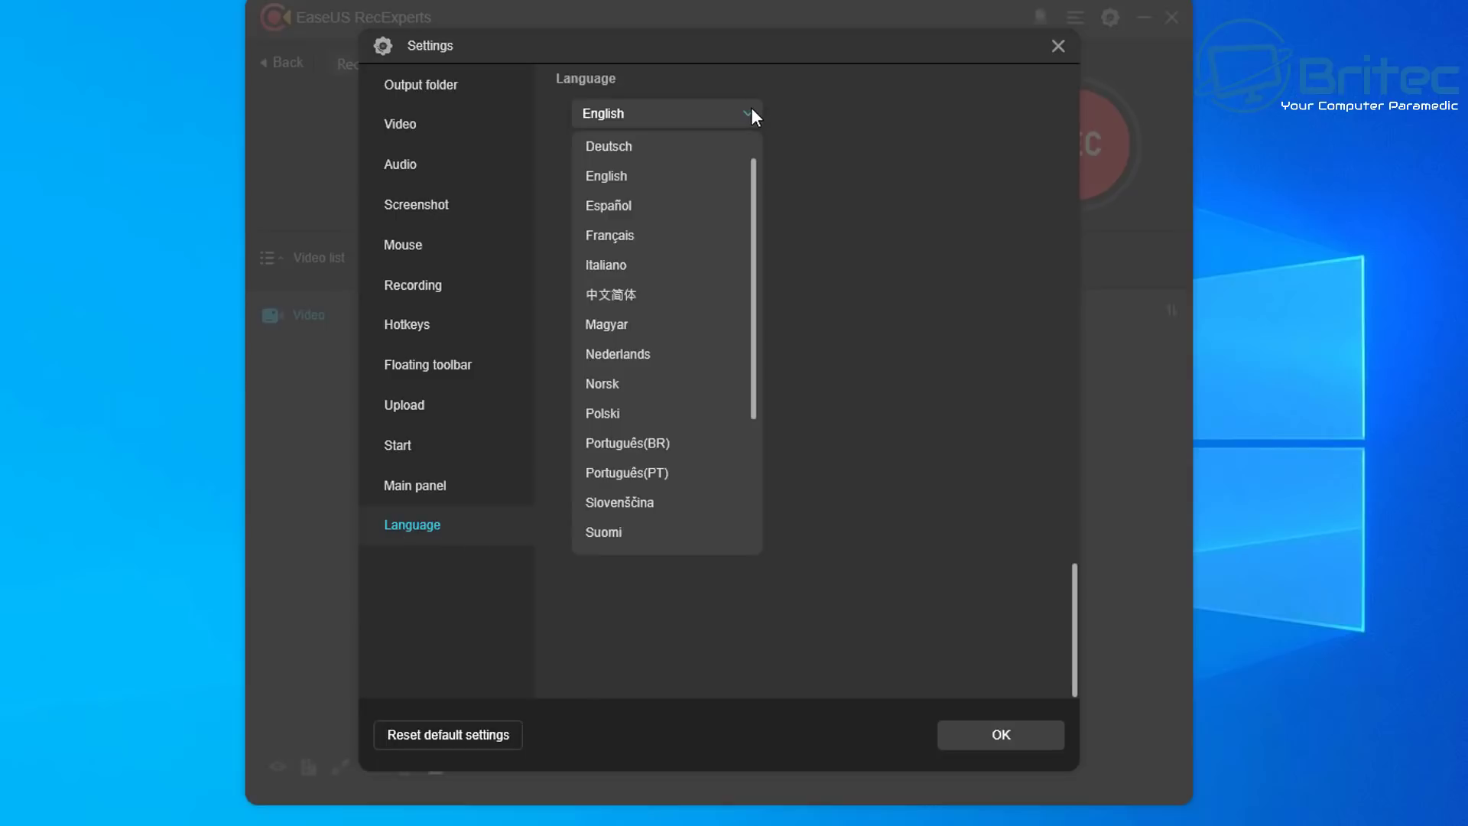
drag(753, 200, 790, 144)
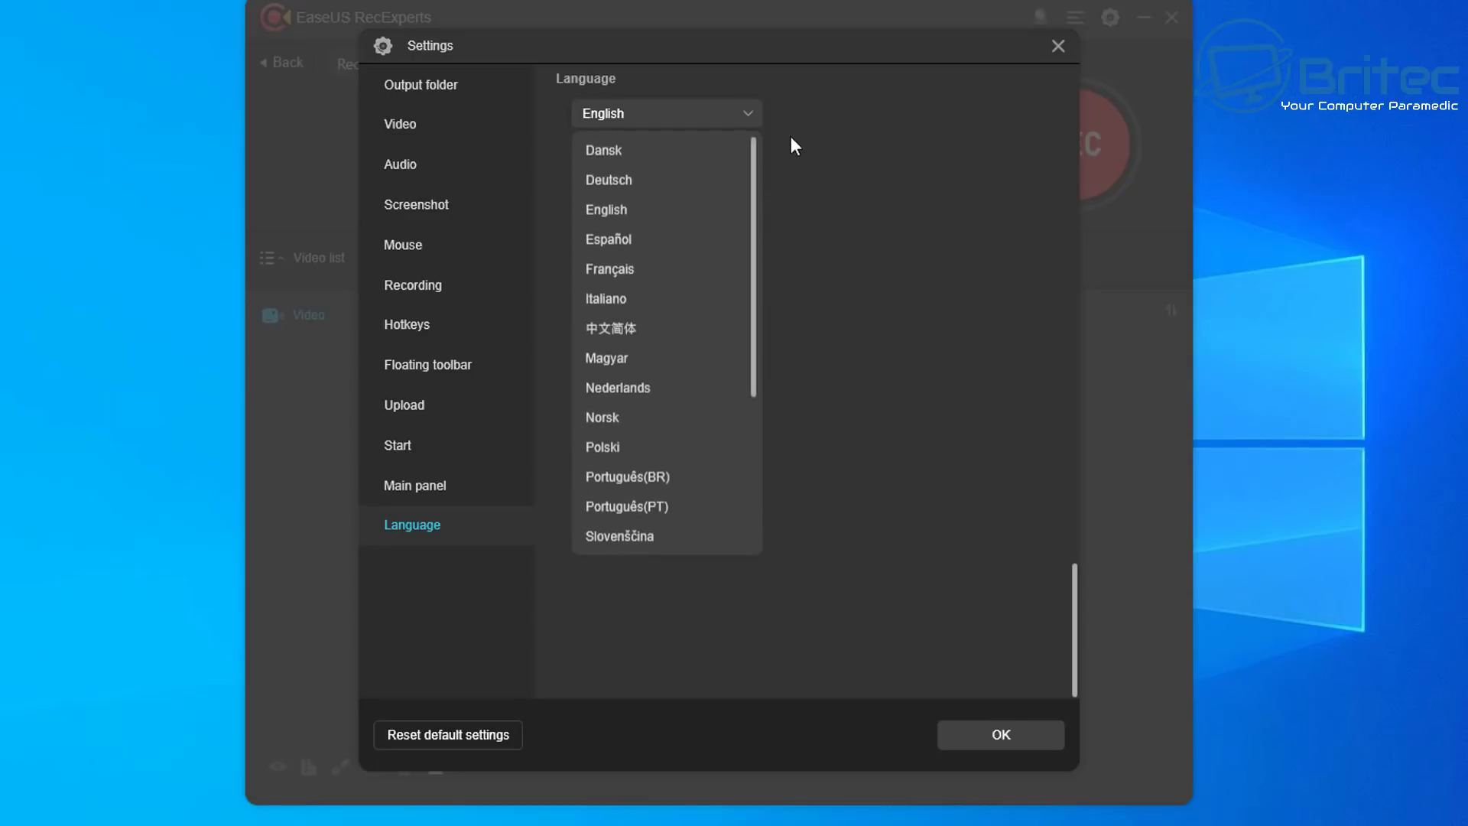
click(745, 113)
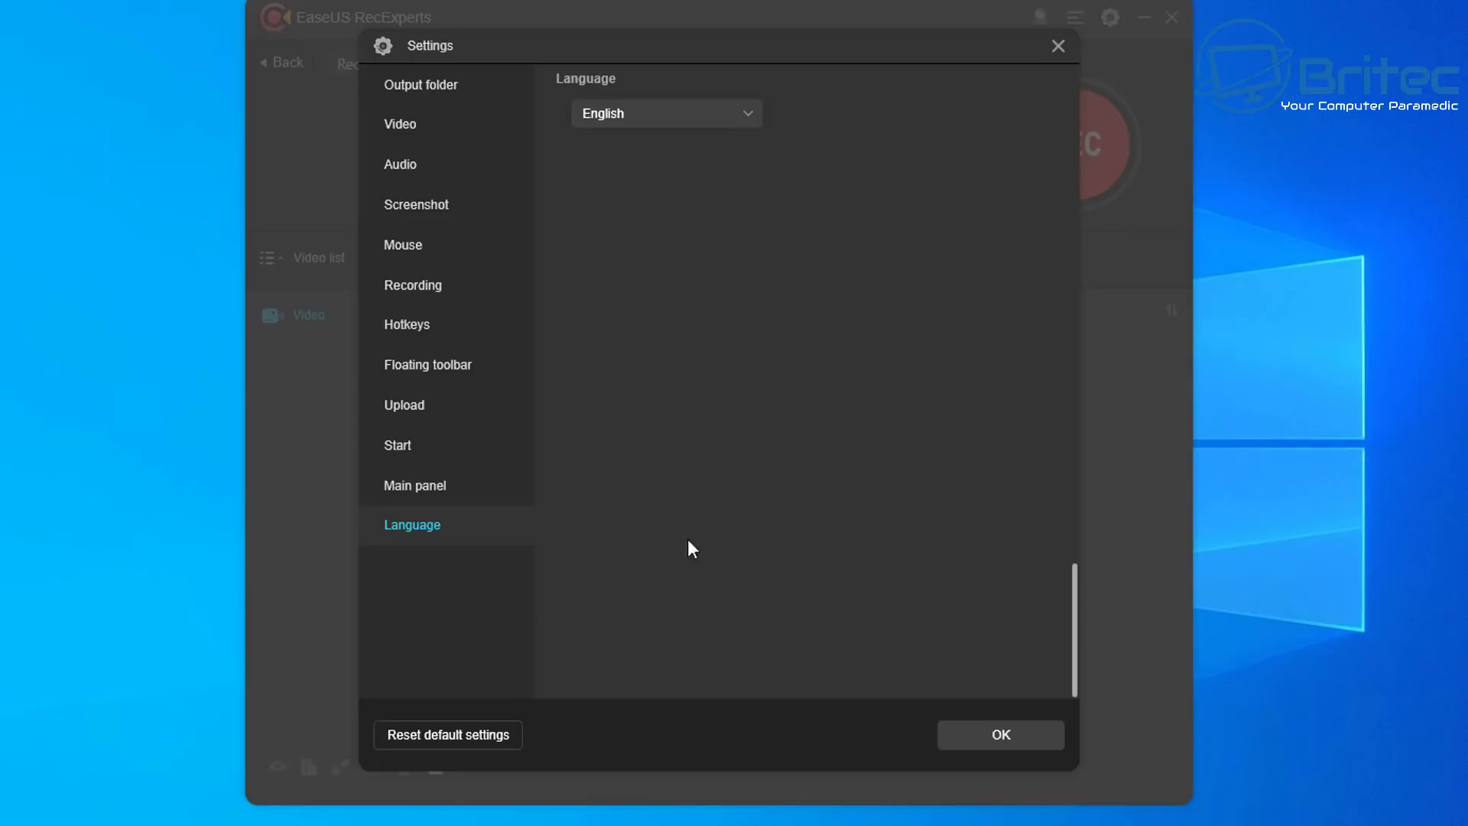
click(989, 741)
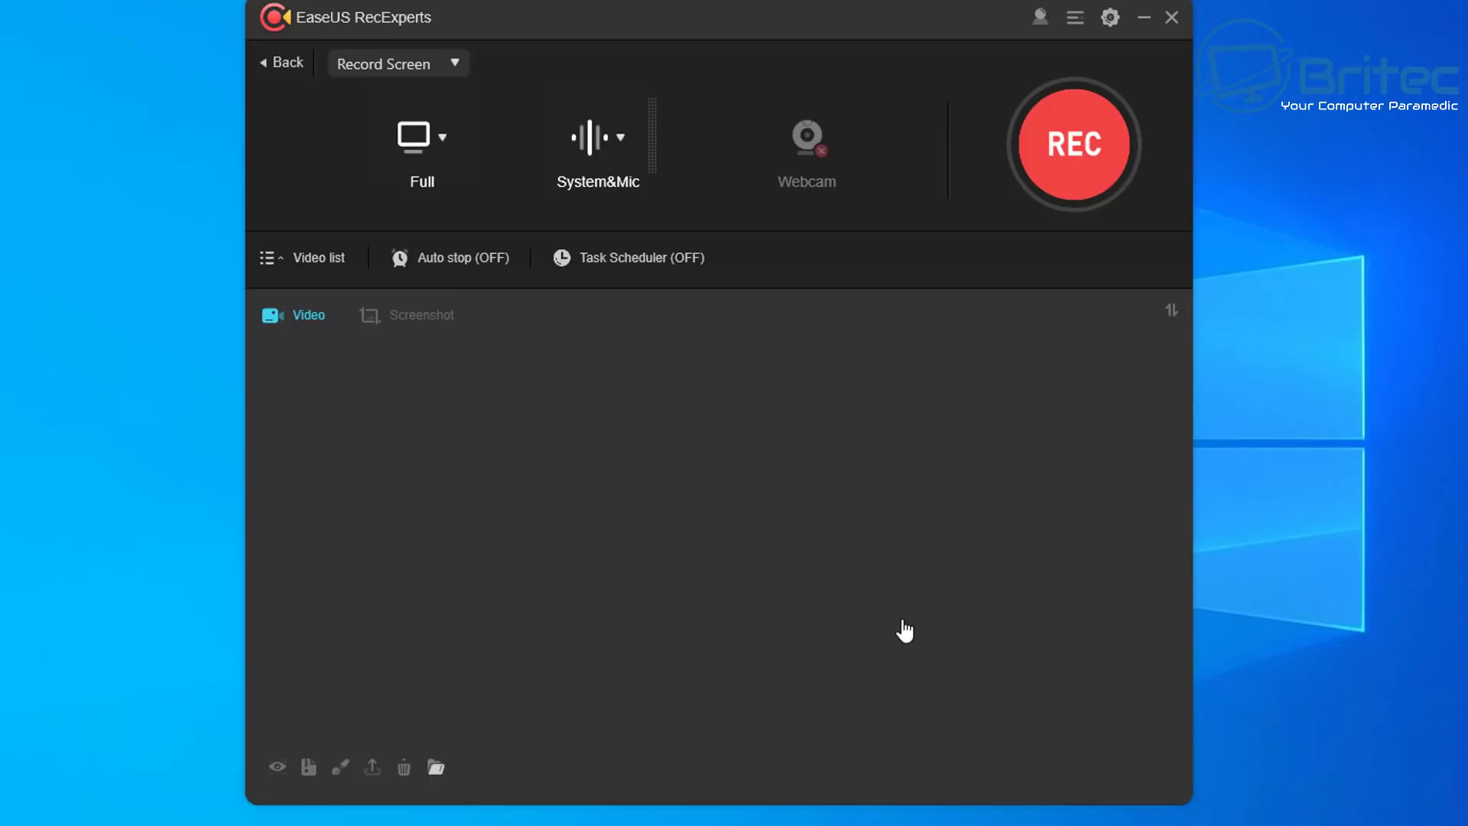
Start the full-screen recording with REC and bring up the pen annotation toolbar.
click(1058, 145)
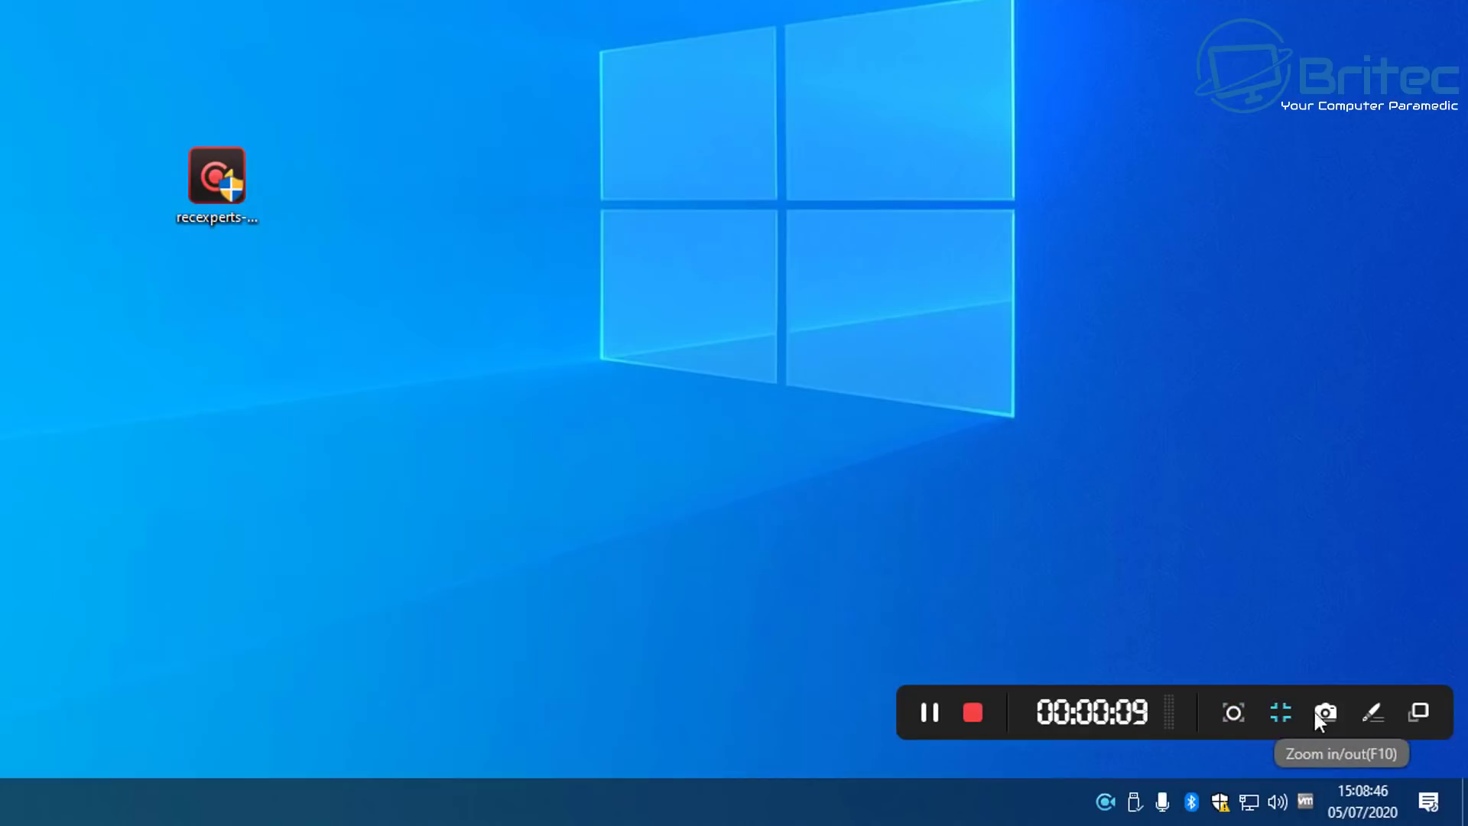
click(1371, 717)
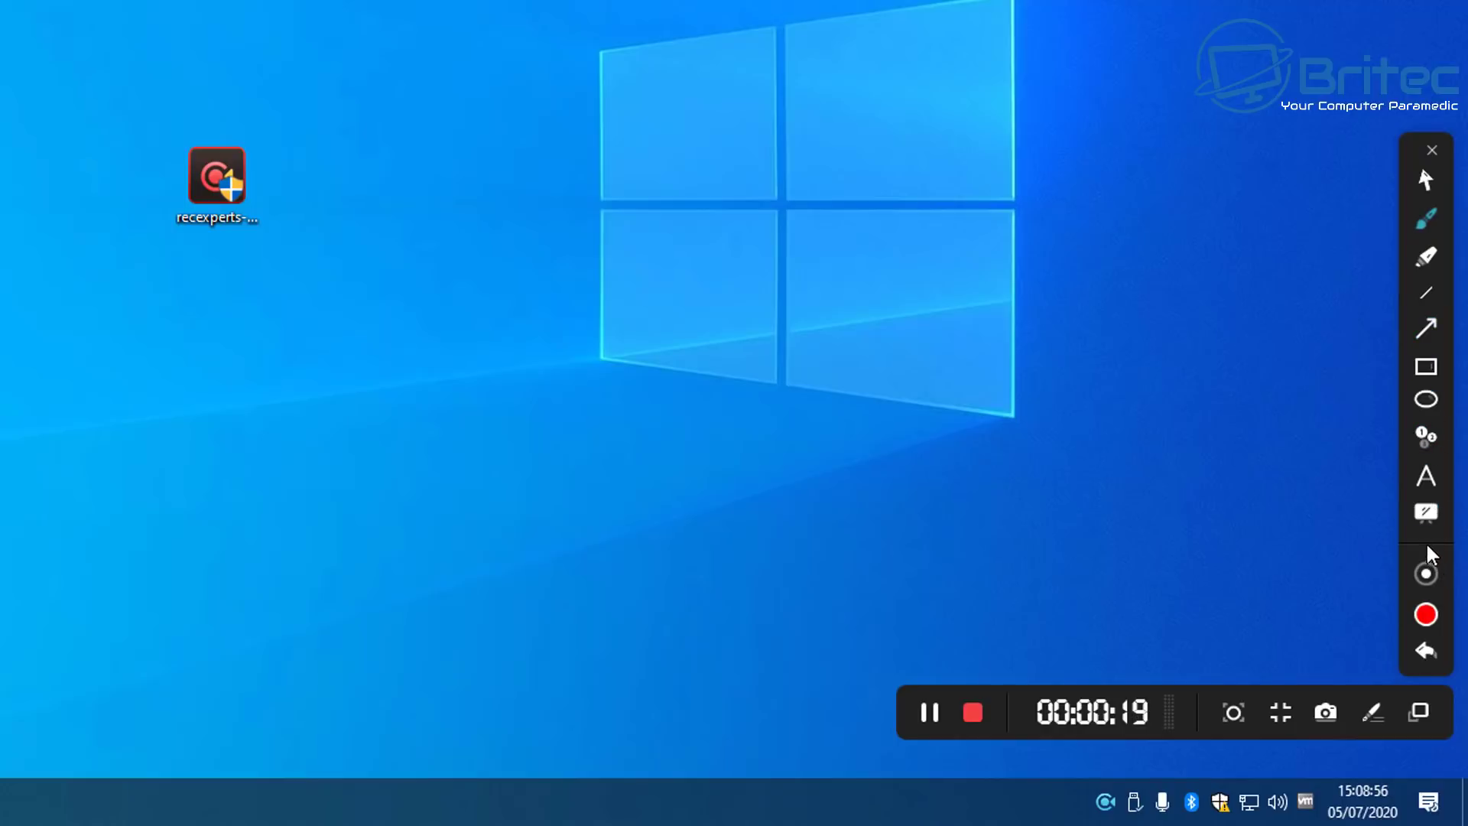
Draw a red pen stroke on the Windows logo and circle the desktop installer icon, then erase both.
mouse_move(914, 221)
mouse_down()
mouse_move(859, 320)
mouse_move(730, 219)
mouse_move(718, 367)
mouse_move(603, 373)
mouse_up()
mouse_move(233, 100)
mouse_down()
mouse_move(321, 229)
mouse_move(208, 105)
mouse_up()
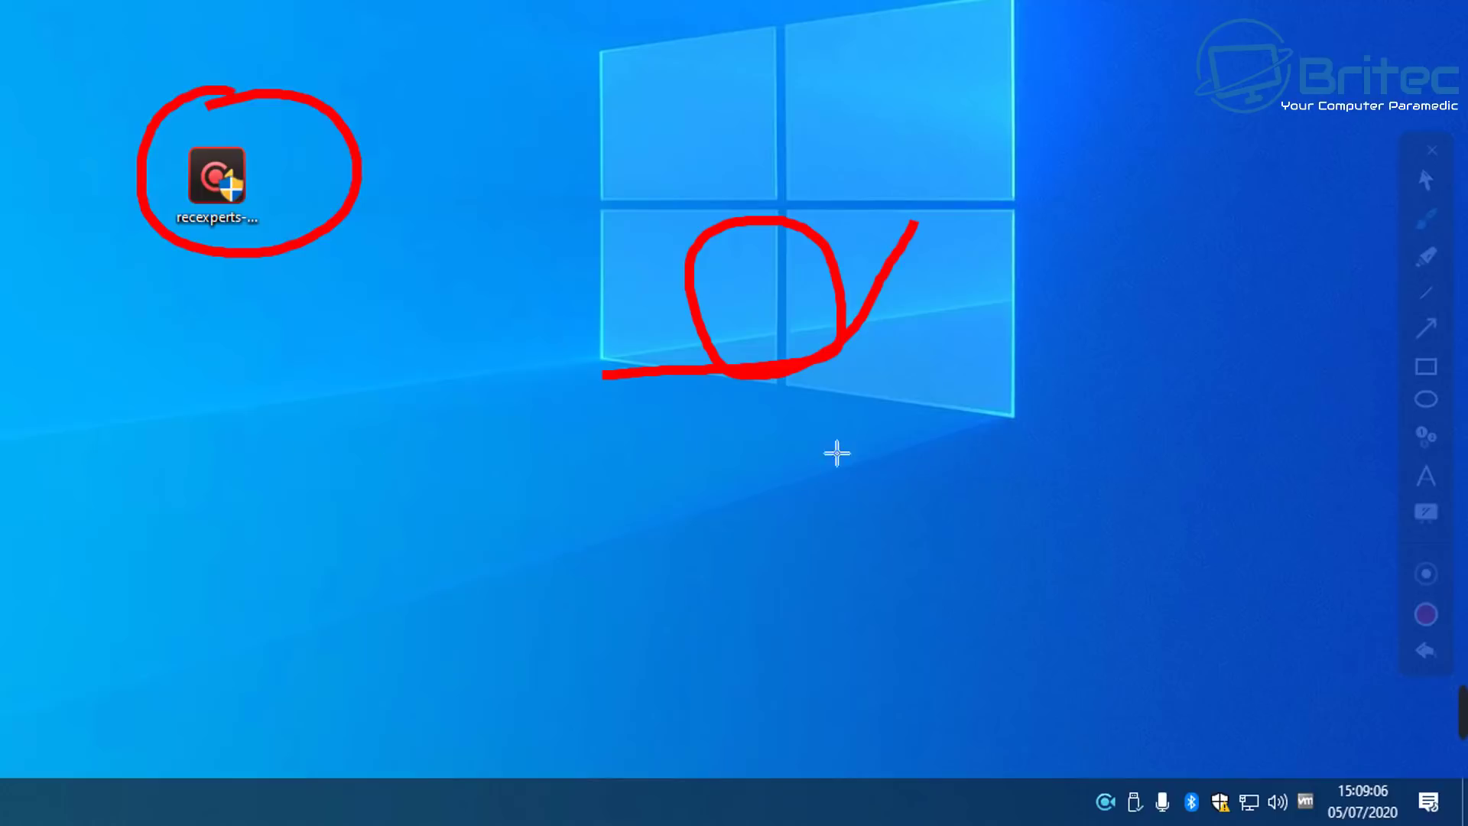
key(Delete)
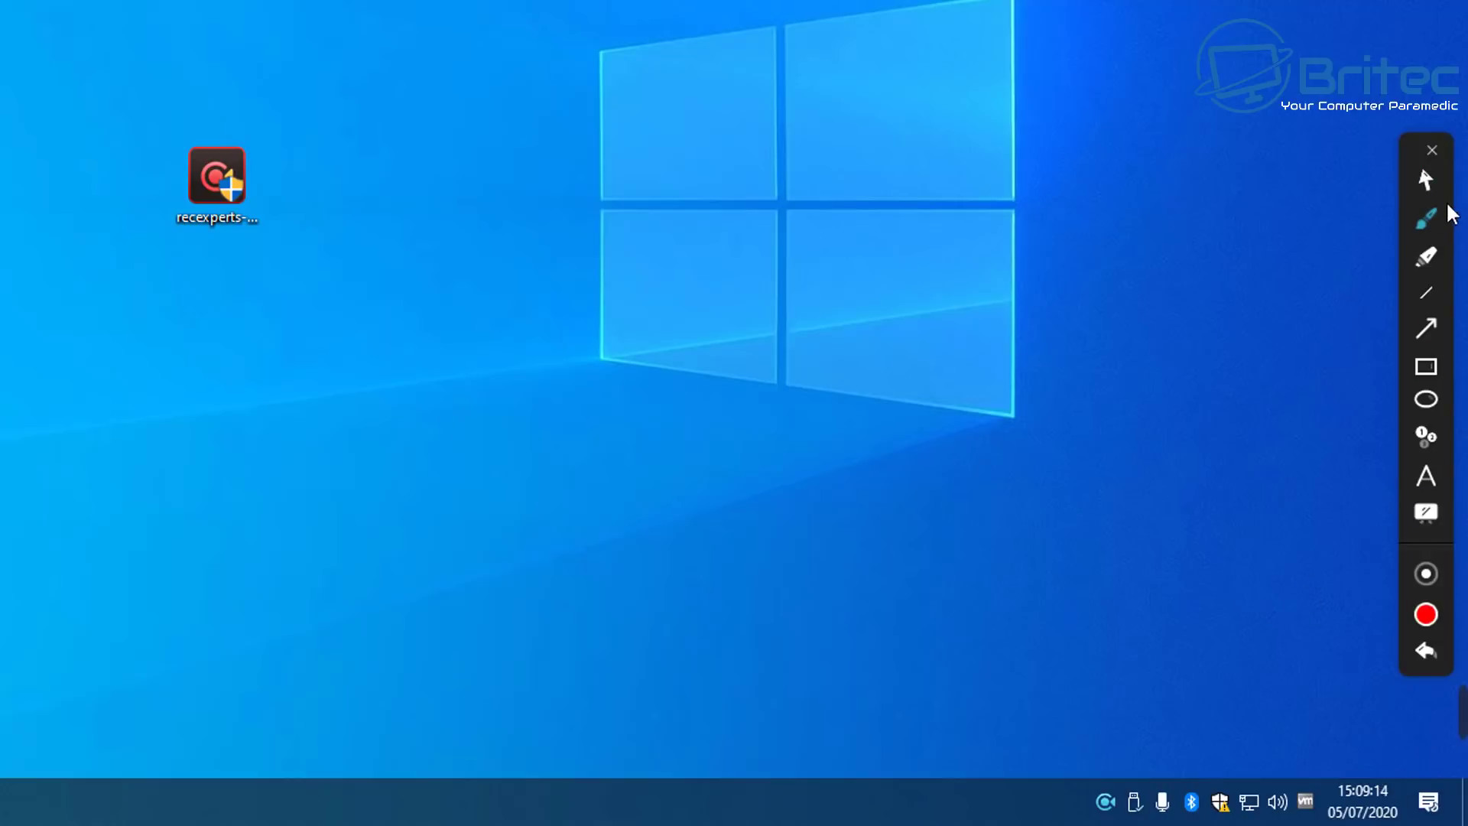
Draw a stroke on the desktop, then write a green highlighter P.
mouse_move(817, 214)
mouse_down()
mouse_move(399, 188)
mouse_move(254, 21)
mouse_up()
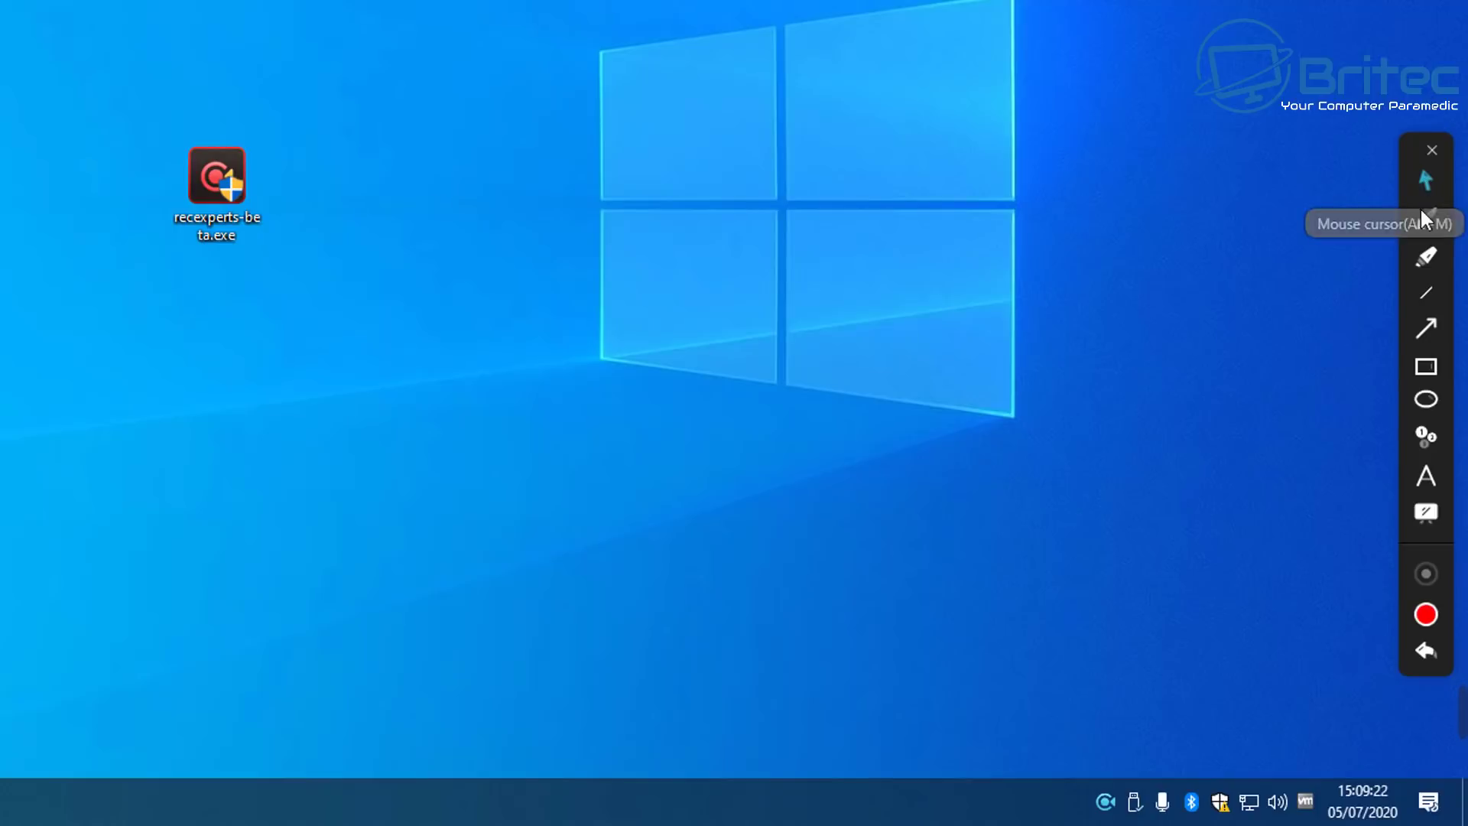
click(1425, 260)
mouse_move(510, 62)
mouse_down()
mouse_move(567, 285)
mouse_move(546, 144)
mouse_move(541, 255)
mouse_move(495, 238)
mouse_up()
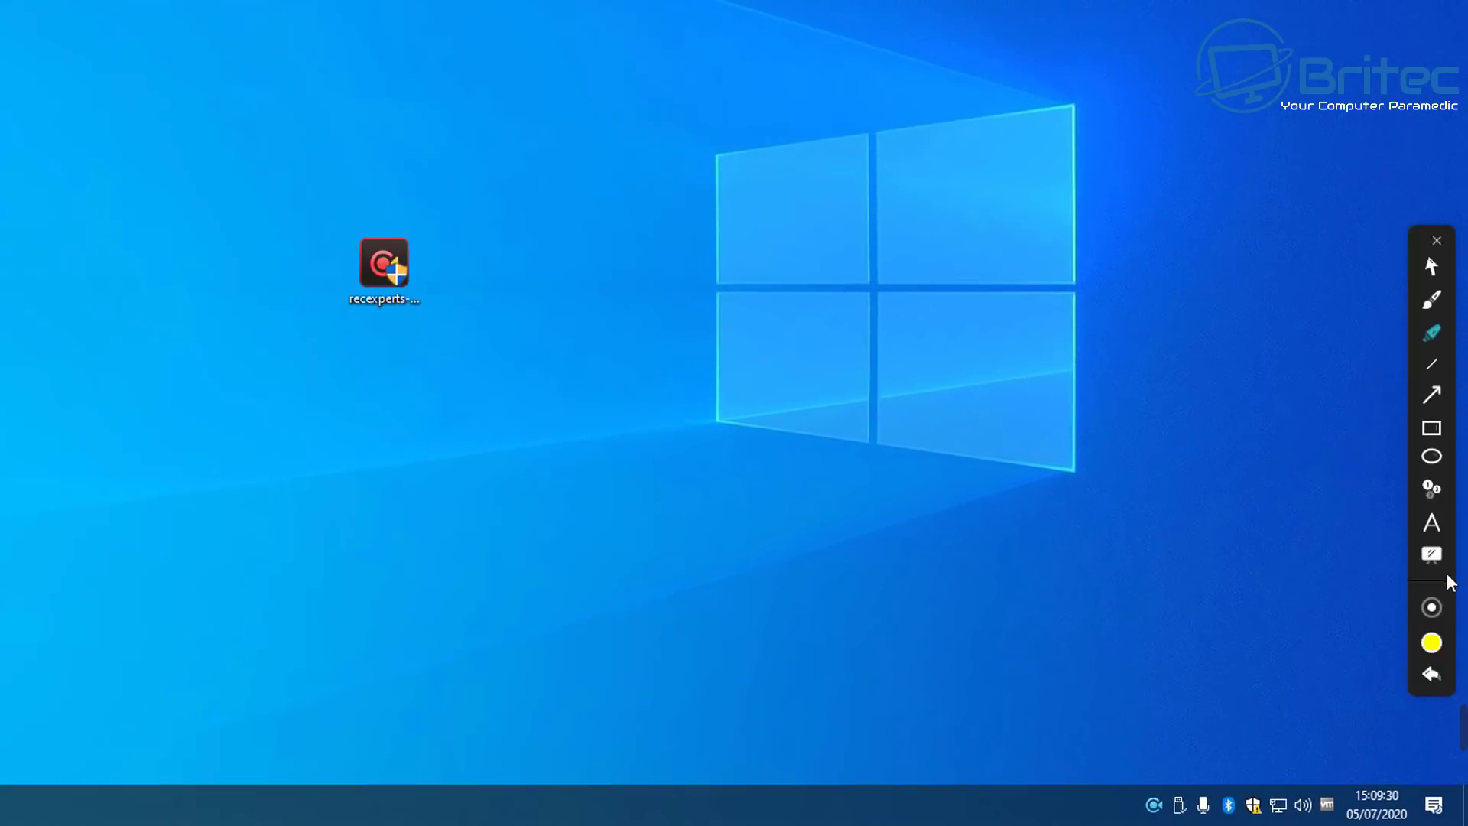
Draw red straight lines across the desktop, then clear them.
click(1432, 366)
mouse_move(1094, 313)
mouse_down()
mouse_move(646, 421)
mouse_move(635, 65)
mouse_move(1095, 314)
mouse_up()
key(Escape)
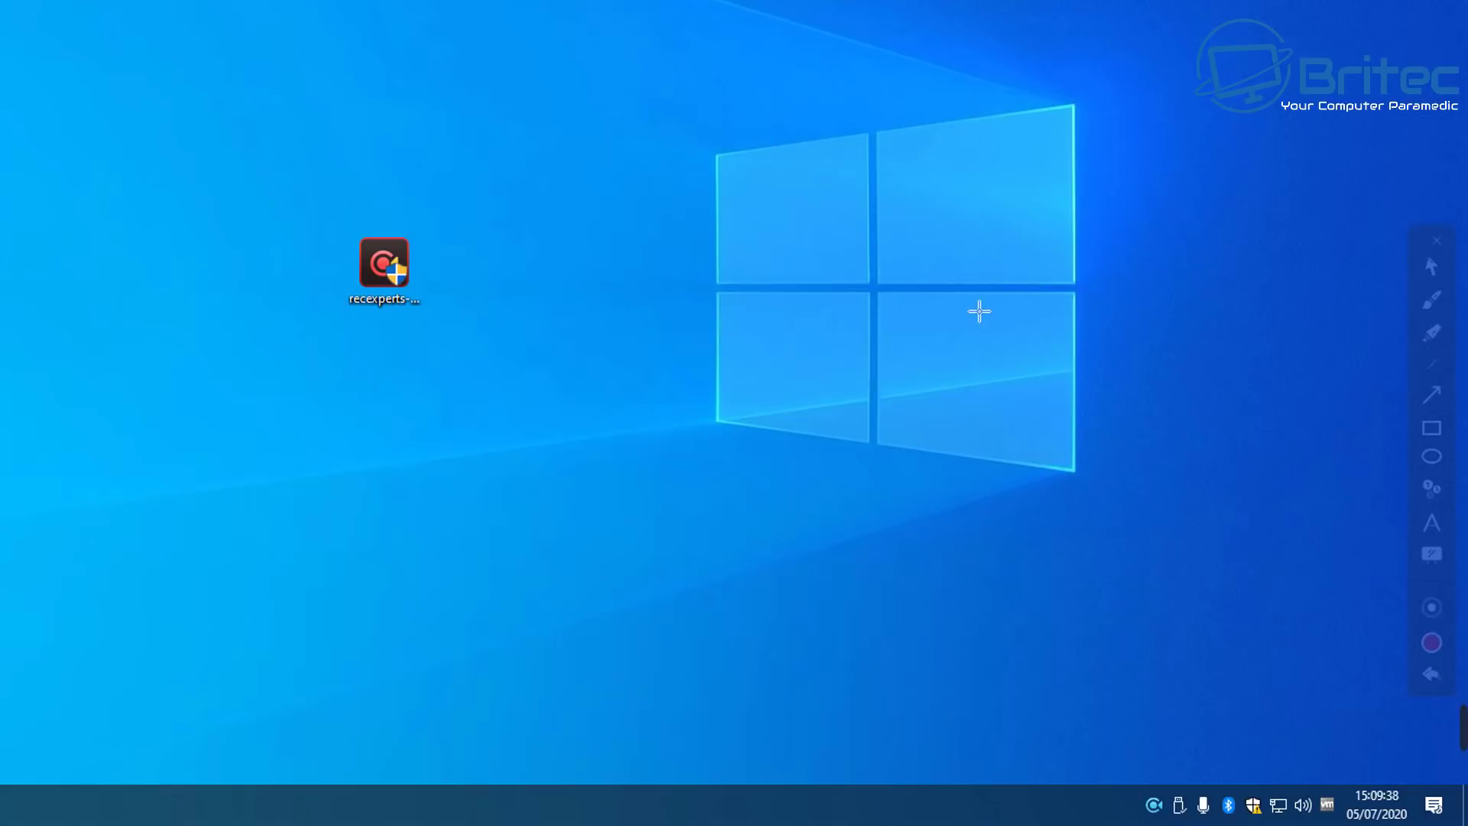
Draw red arrows pointing at the Windows logo and the recexperts icon, then clear them.
click(1434, 392)
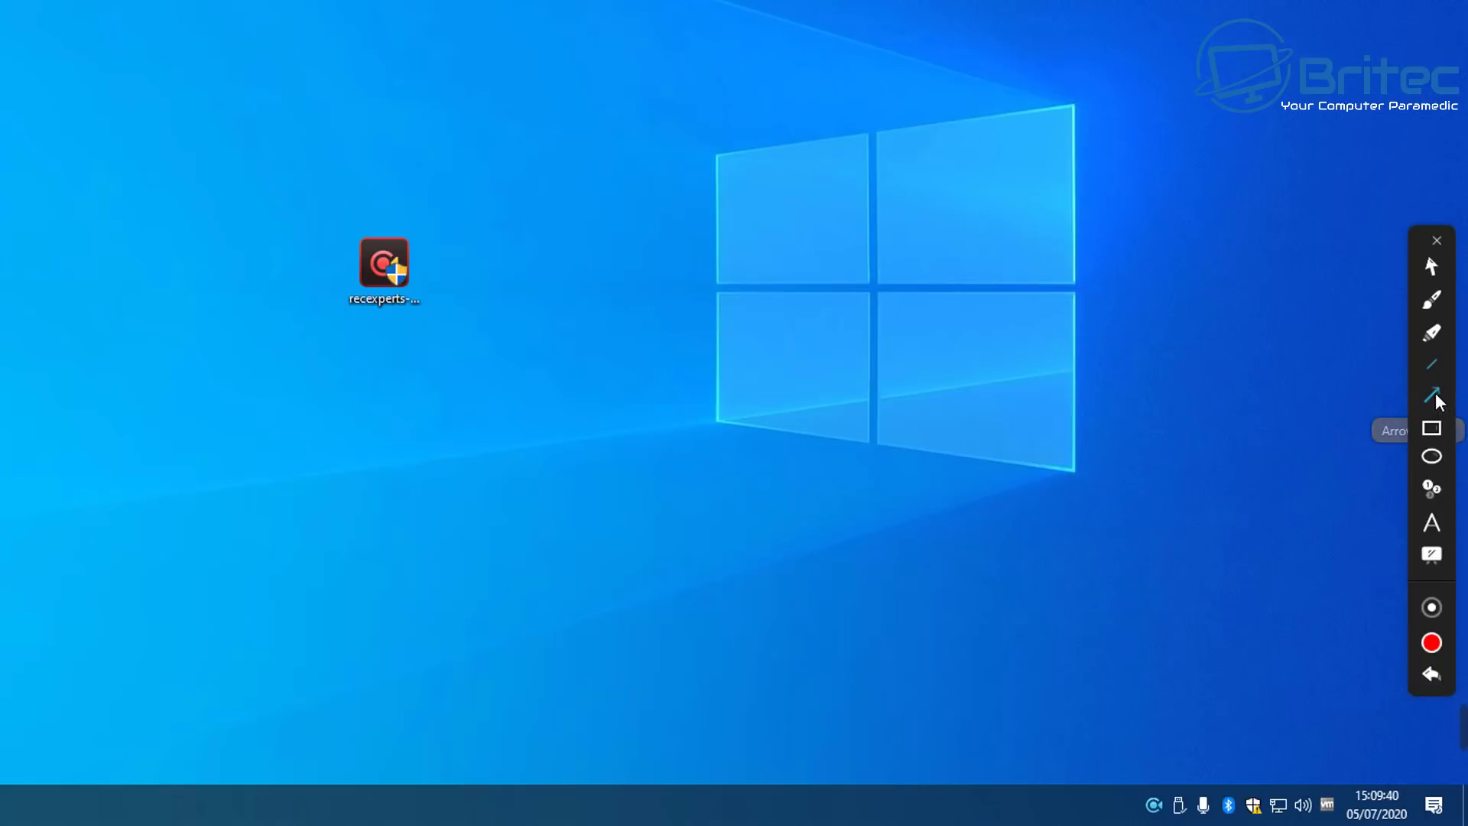
drag(1260, 430, 719, 188)
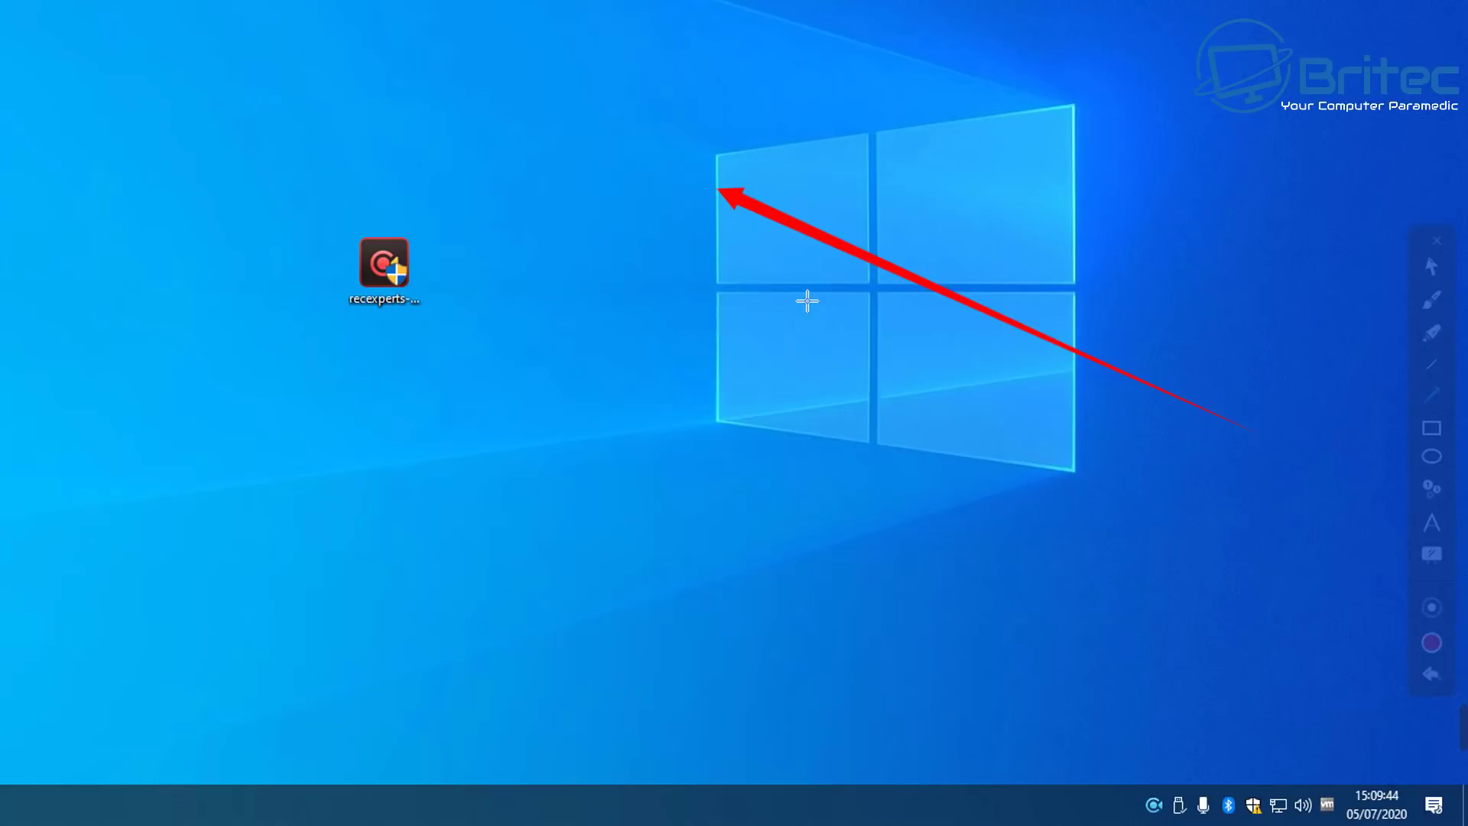
drag(71, 442, 340, 279)
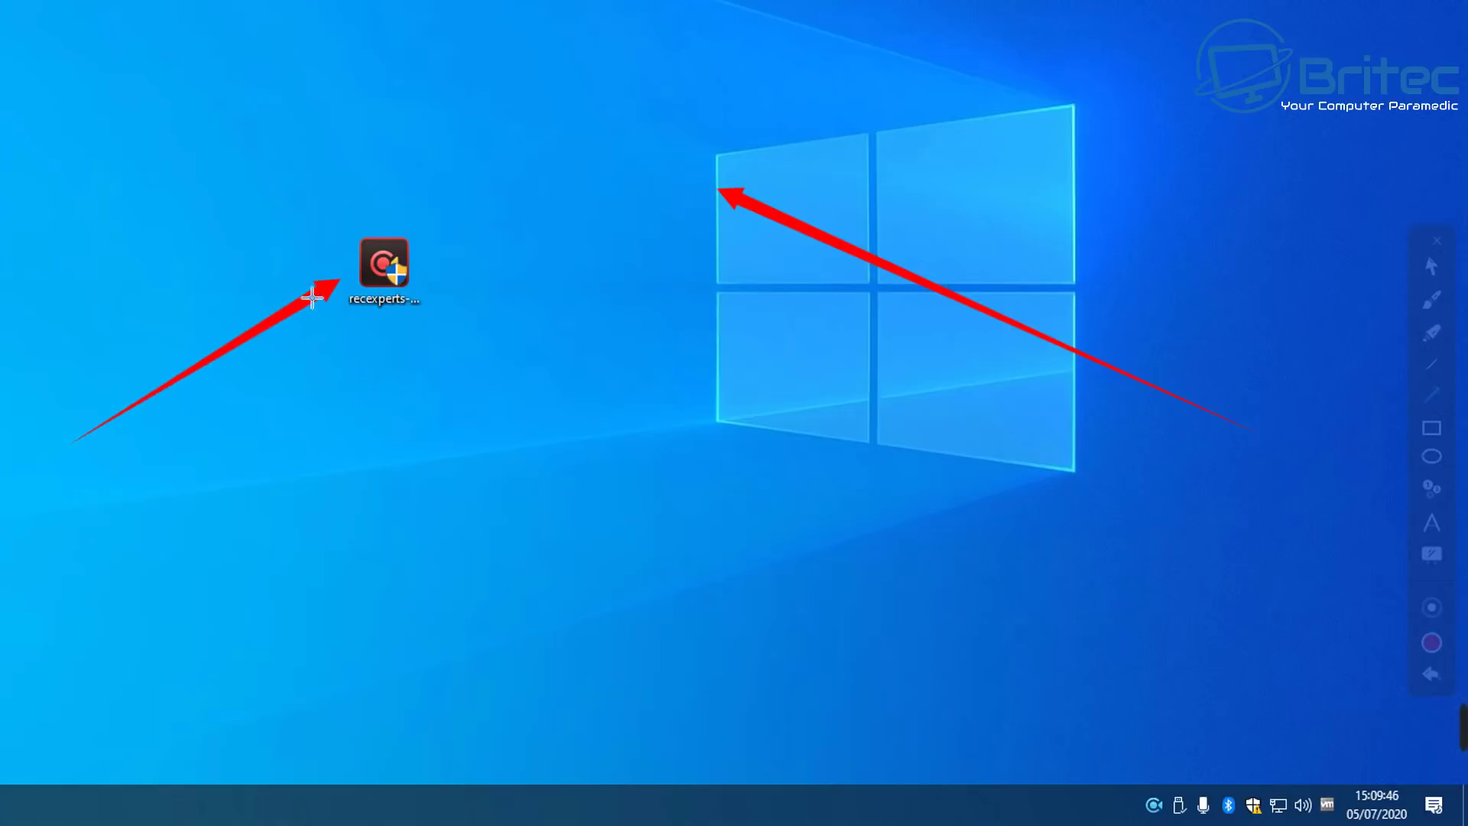
key(Escape)
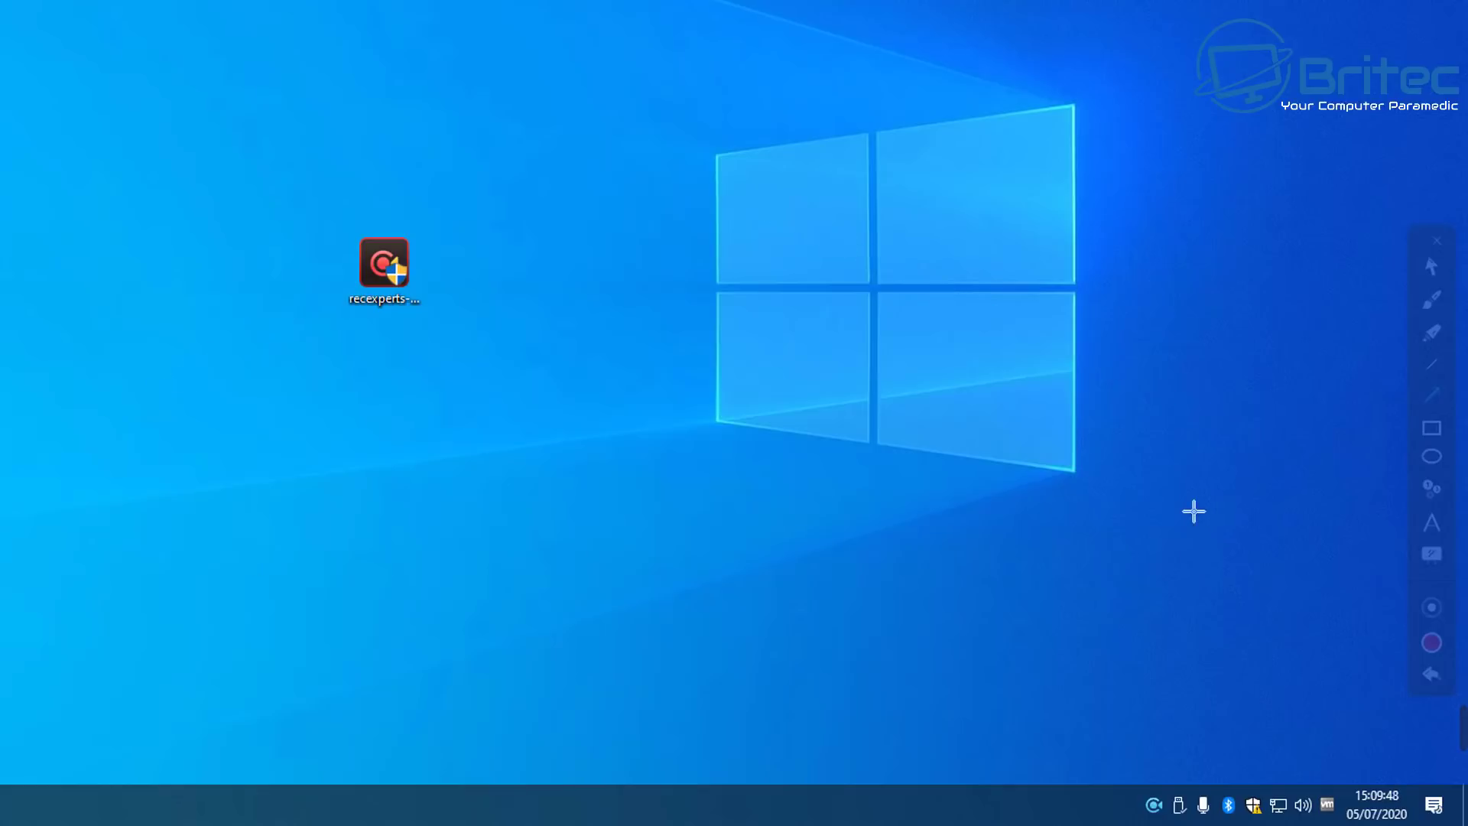
Box the recexperts icon with a red rectangle, undo it, then circle the icon with a red ellipse.
click(1433, 429)
drag(317, 163, 576, 376)
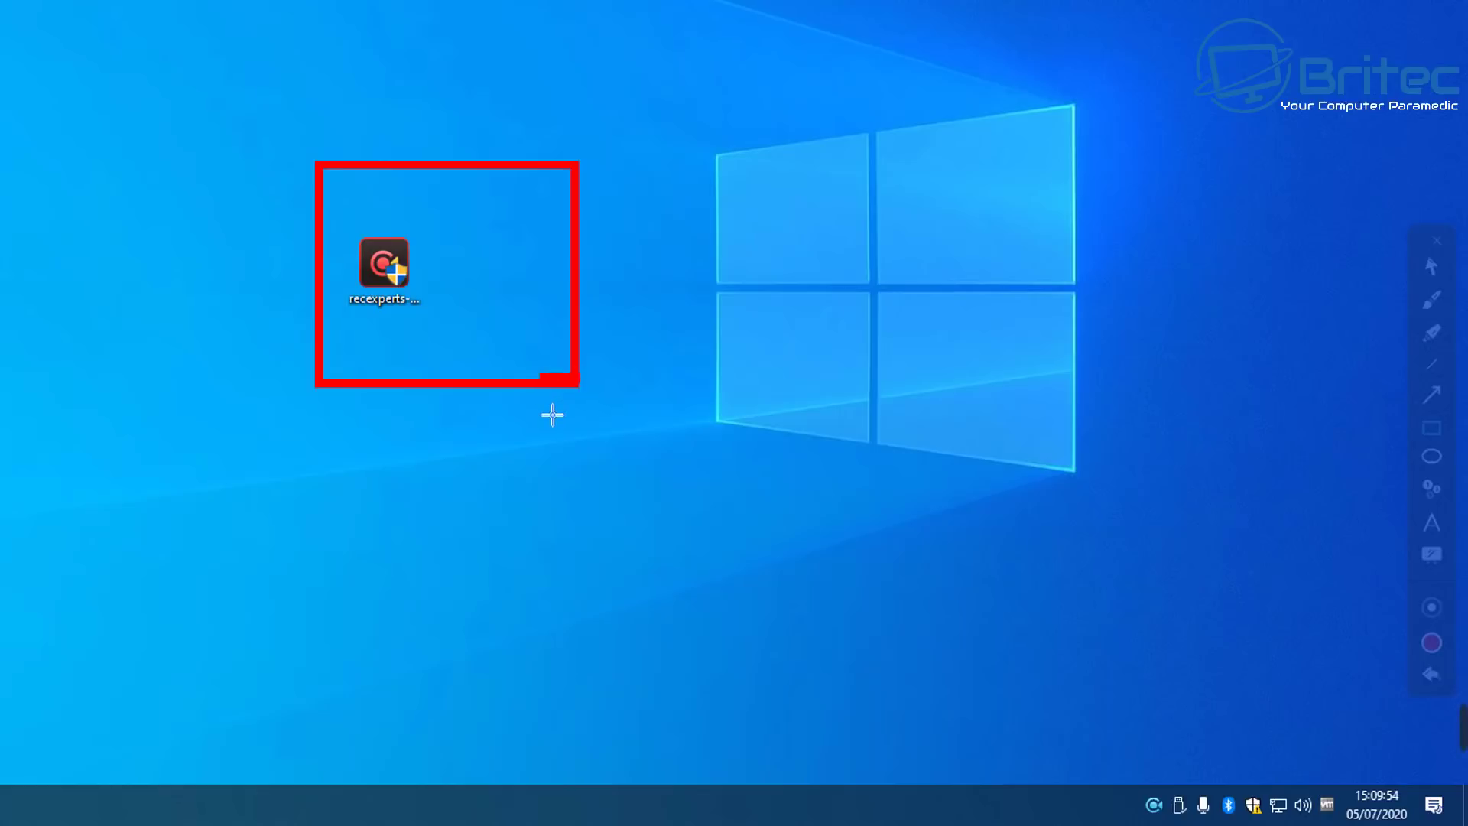
key(ctrl+z)
click(1431, 456)
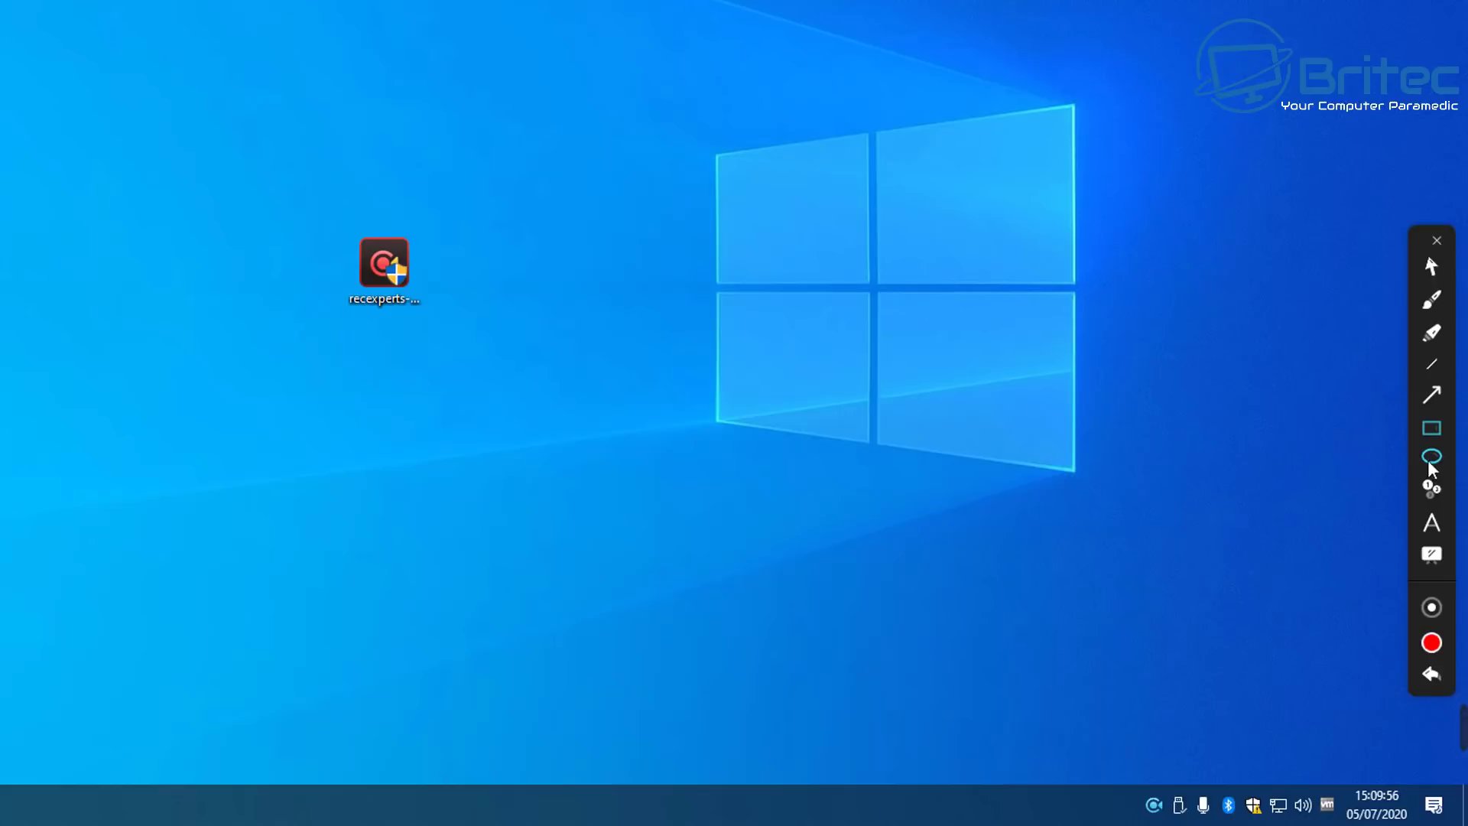
drag(277, 197, 479, 354)
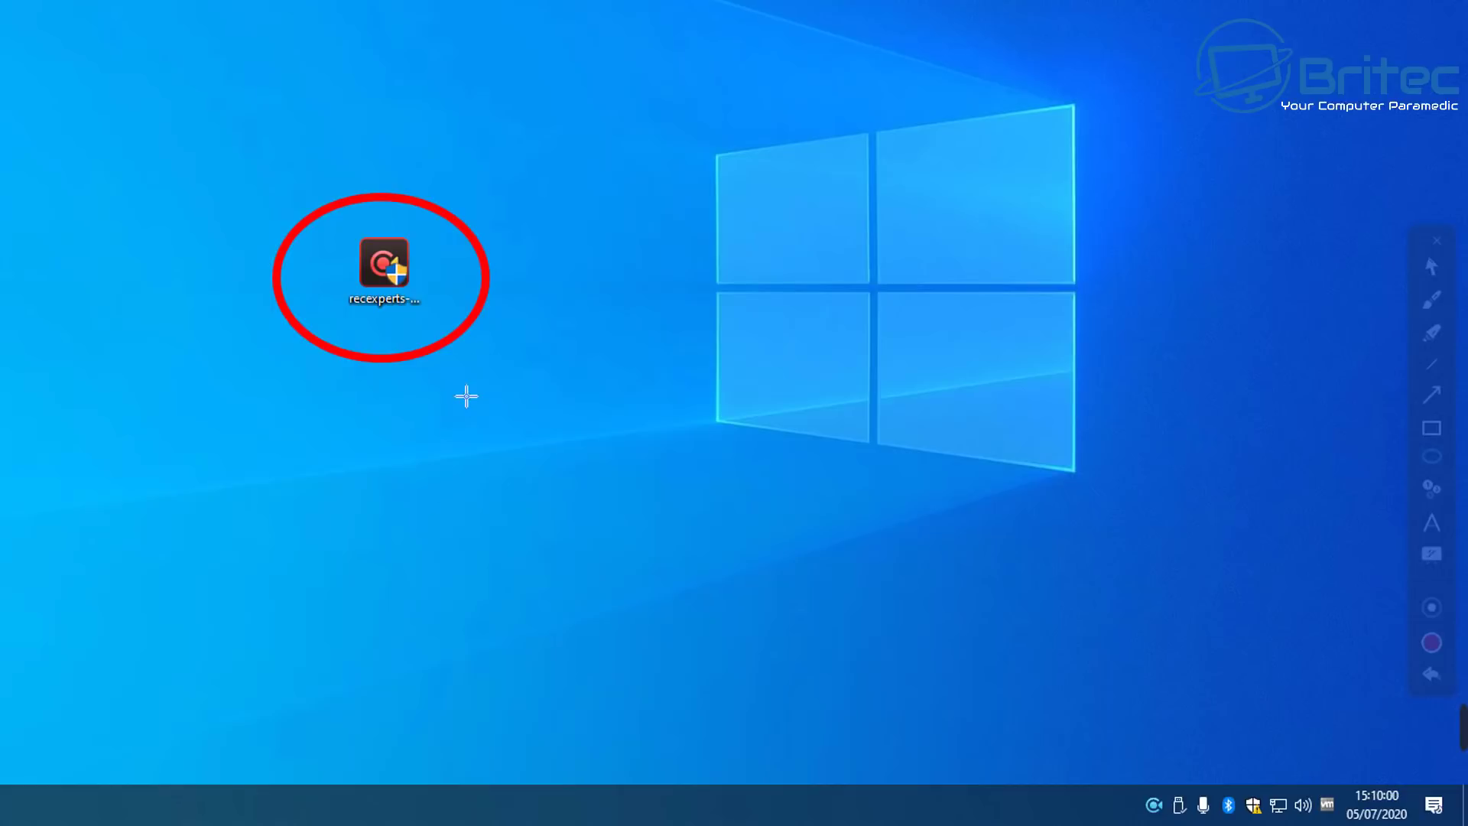
Stamp numbered marker 1 on the Windows logo and marker 2 on the recexperts icon.
click(1434, 494)
click(832, 395)
click(357, 247)
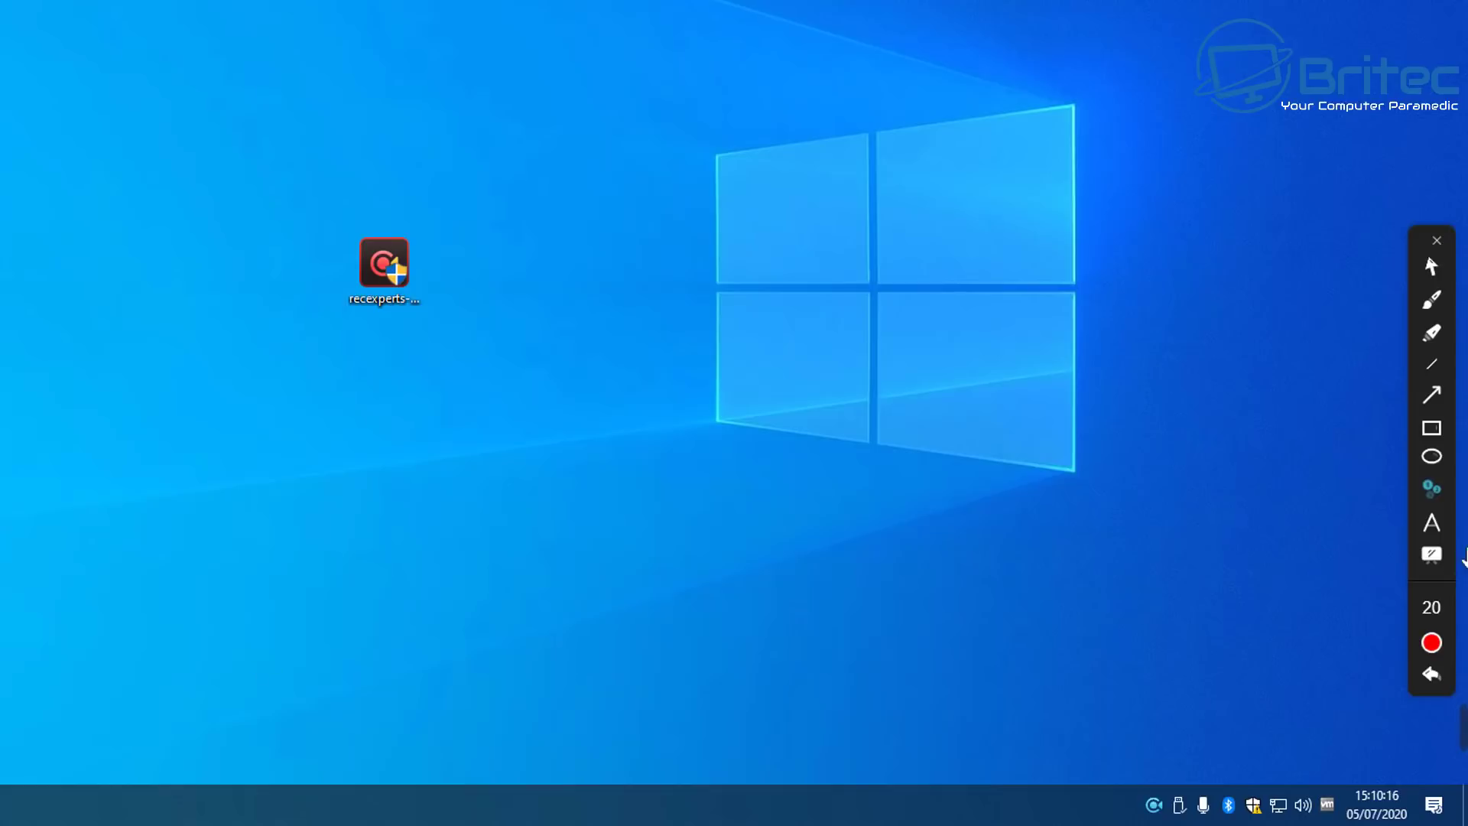
Add a 'Hello' text annotation near the desktop's top left at font size 72.
click(1432, 523)
click(313, 54)
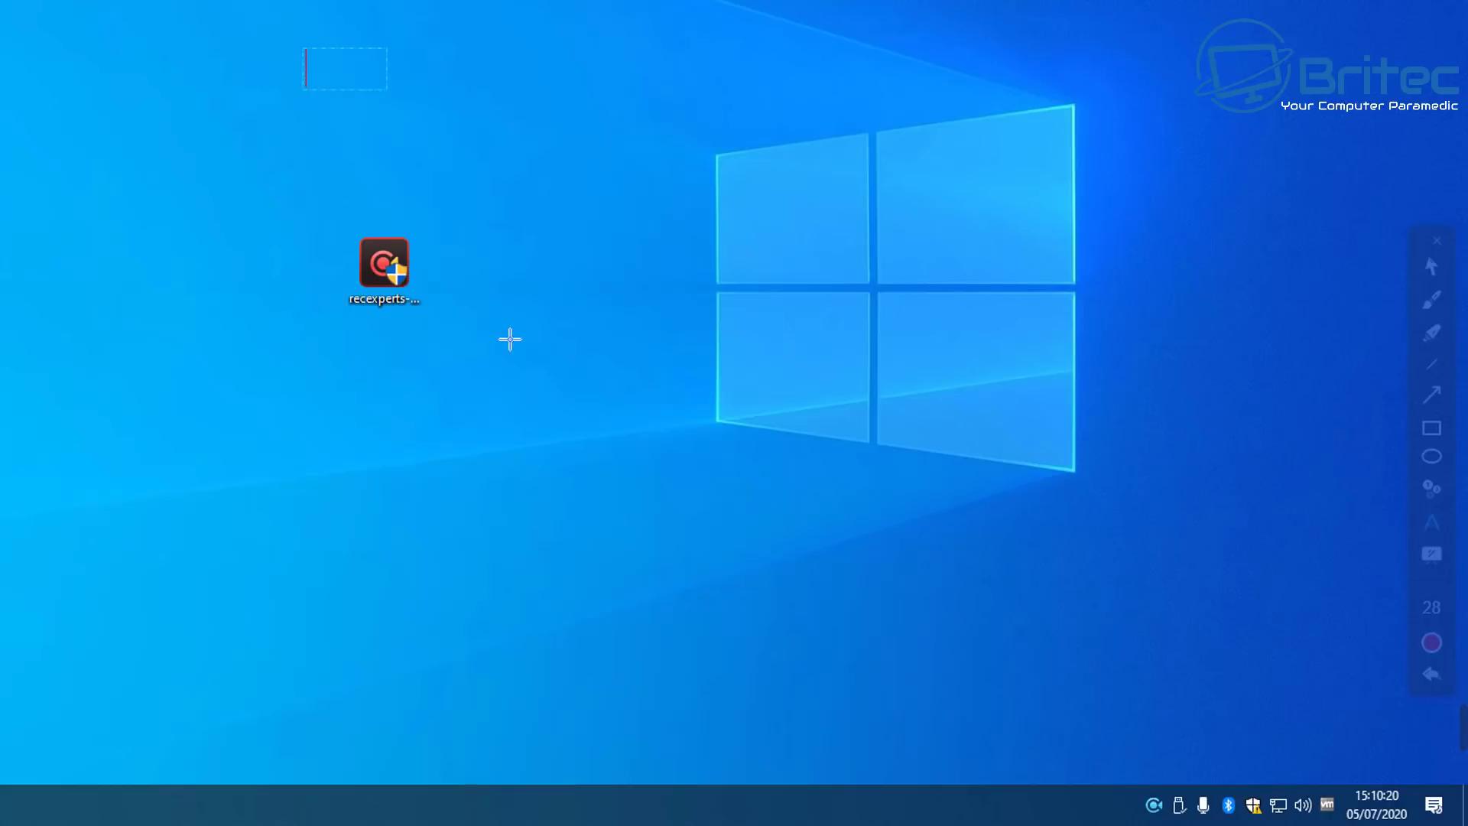
text(Hello)
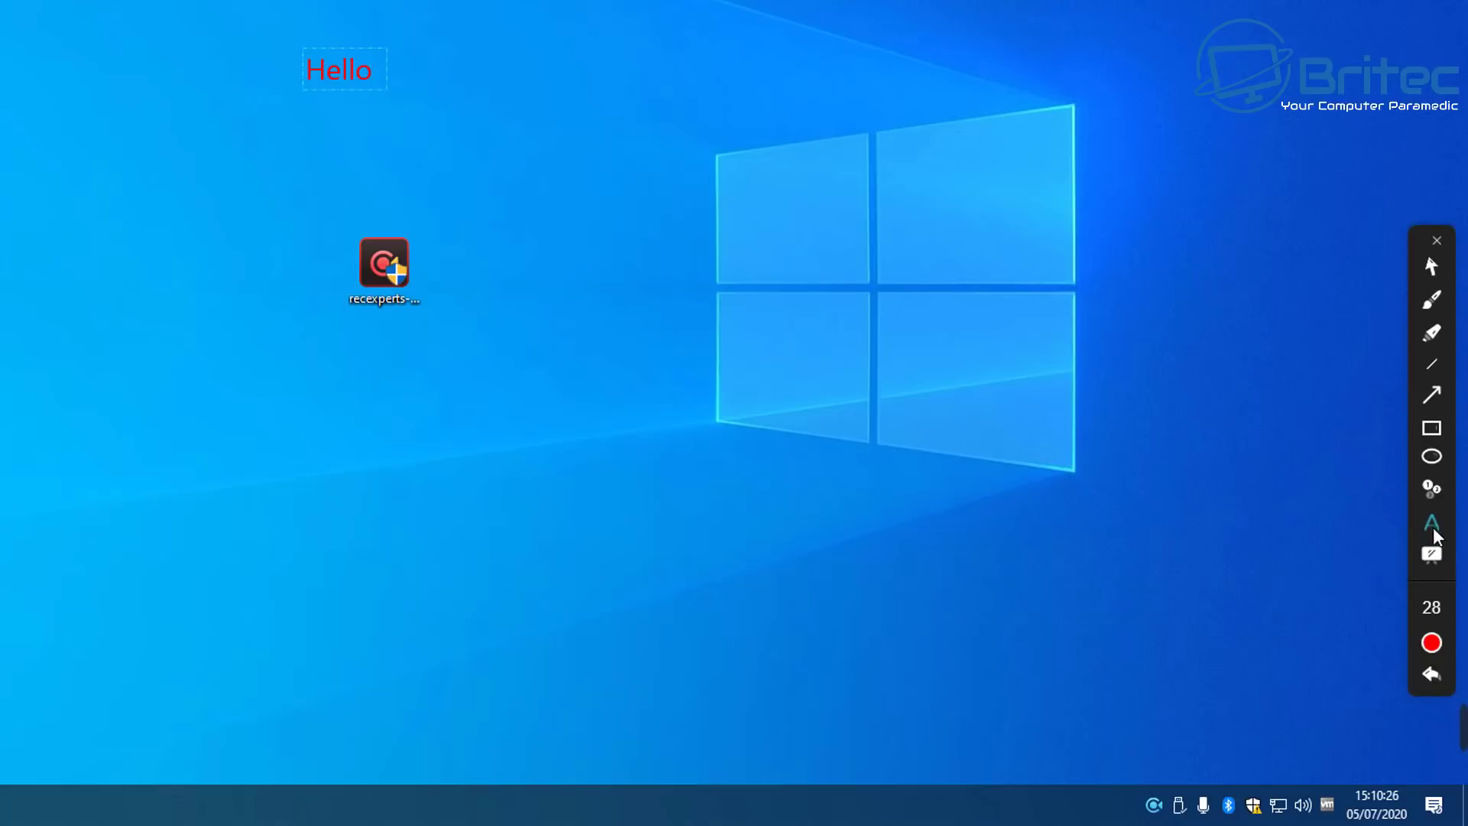
click(1430, 607)
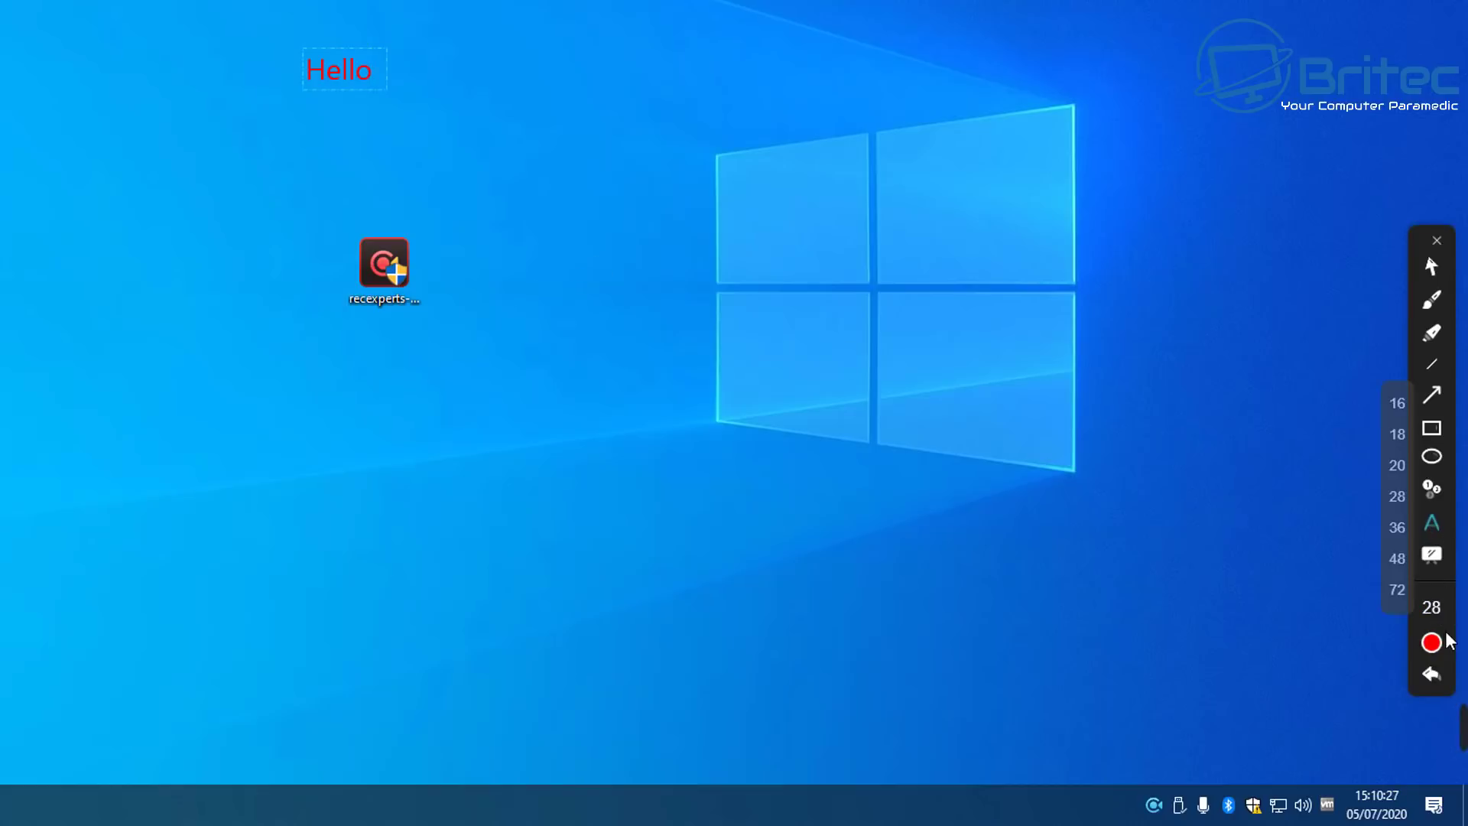
click(1402, 588)
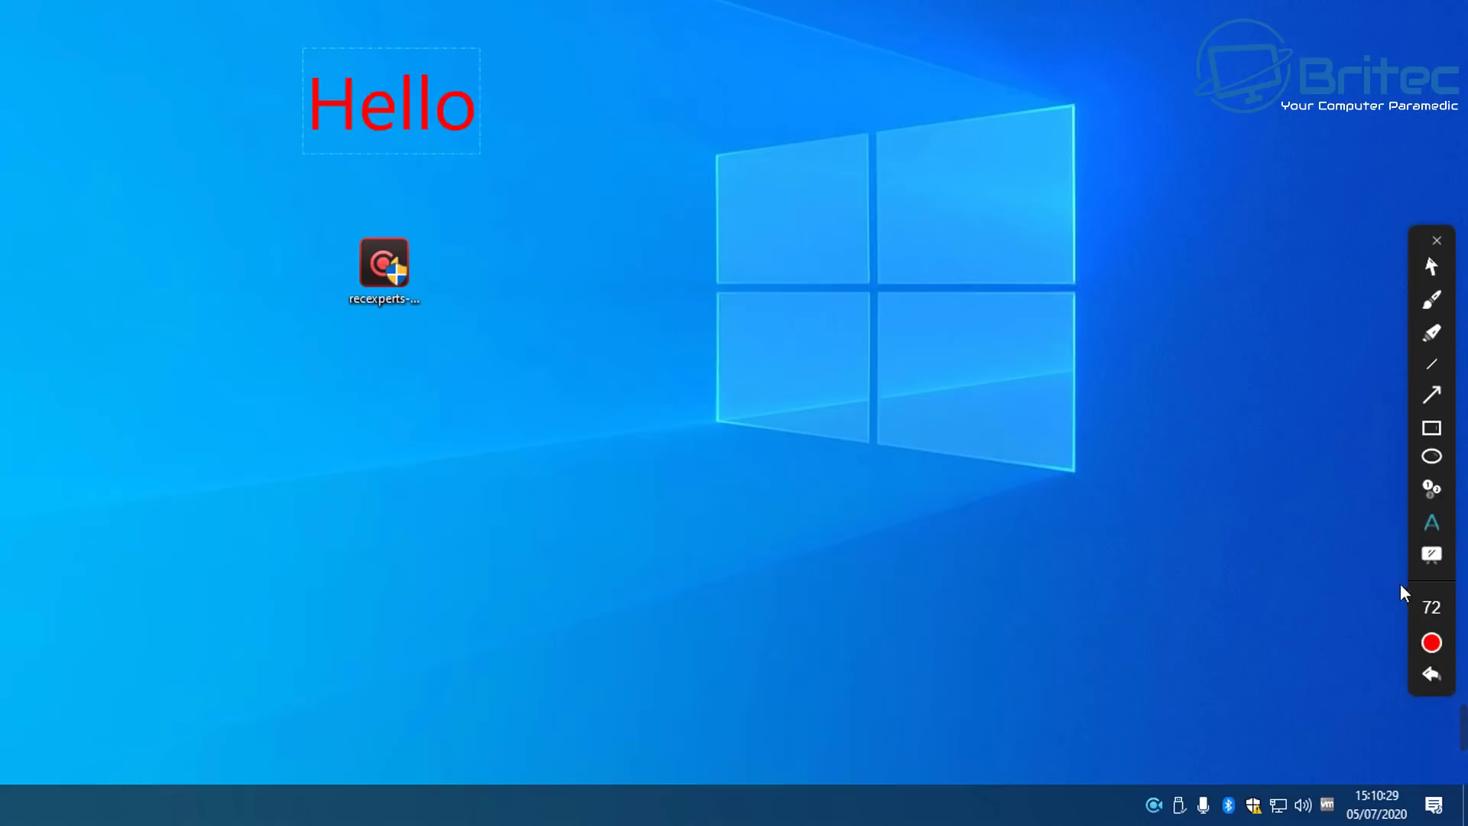
Select the 'Hello' text and delete it.
right_click(407, 119)
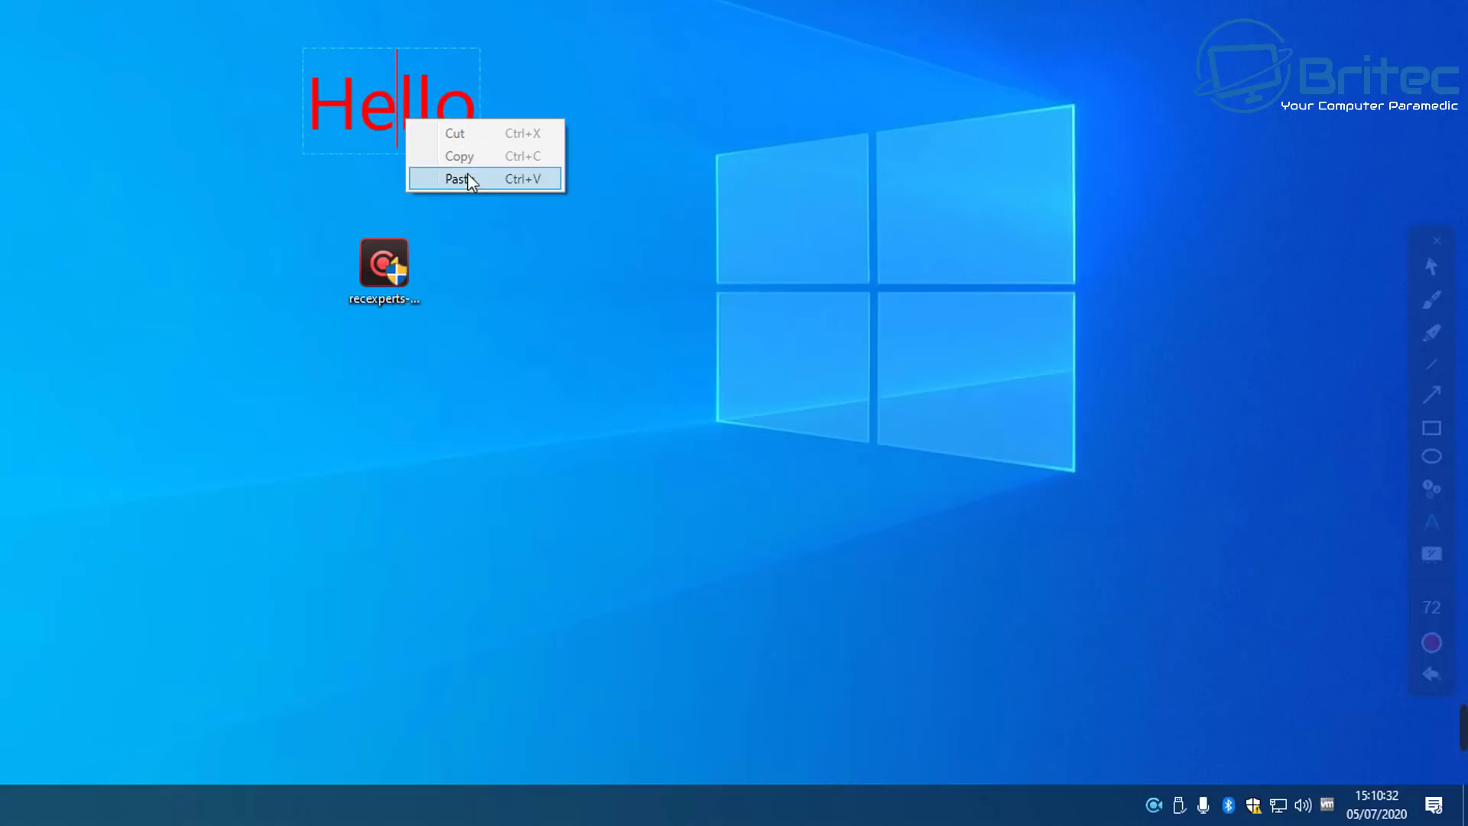
key(Escape)
drag(307, 100, 558, 167)
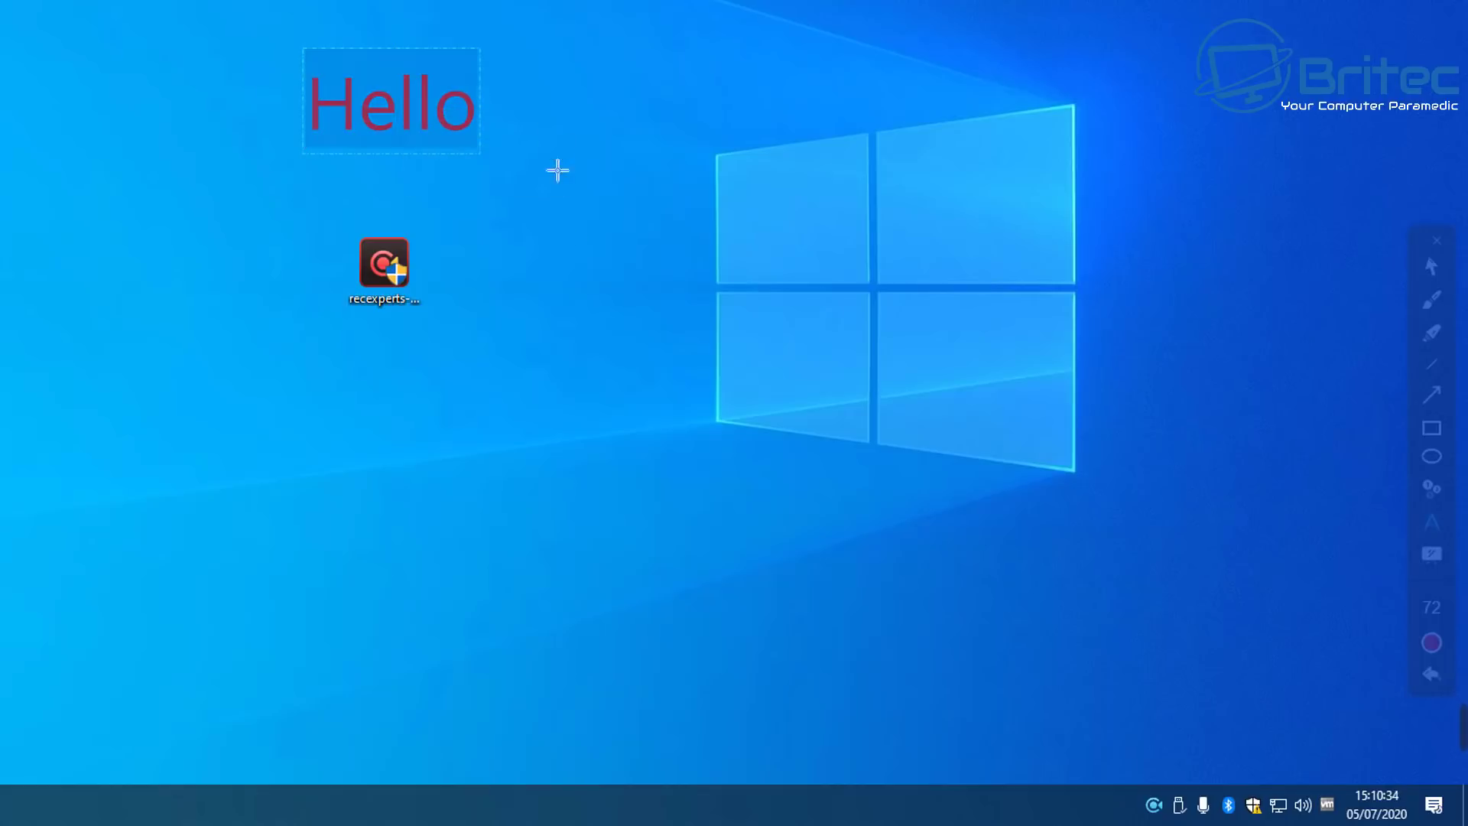
key(Delete)
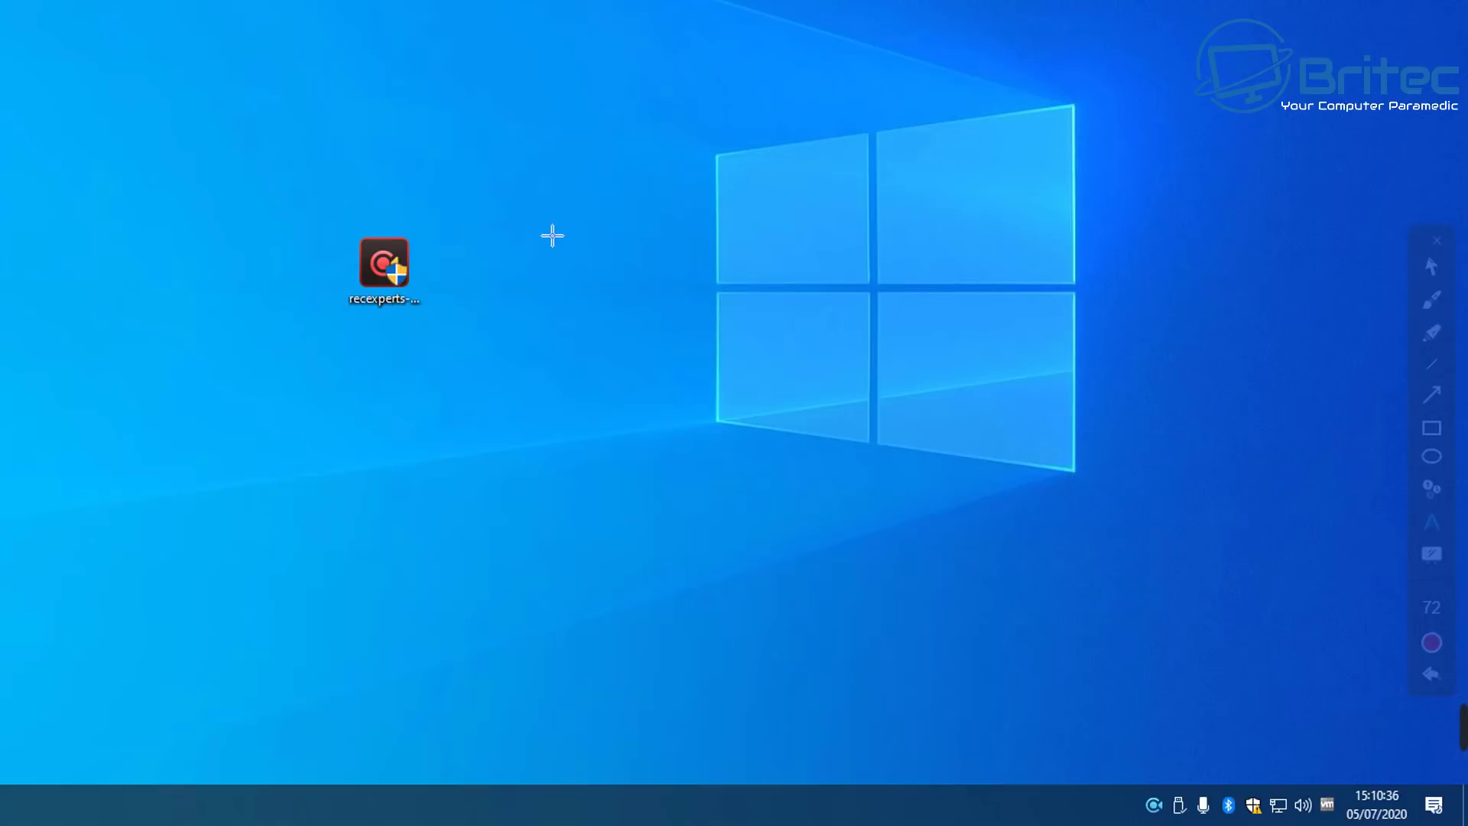
click(1437, 561)
click(179, 58)
key(Escape)
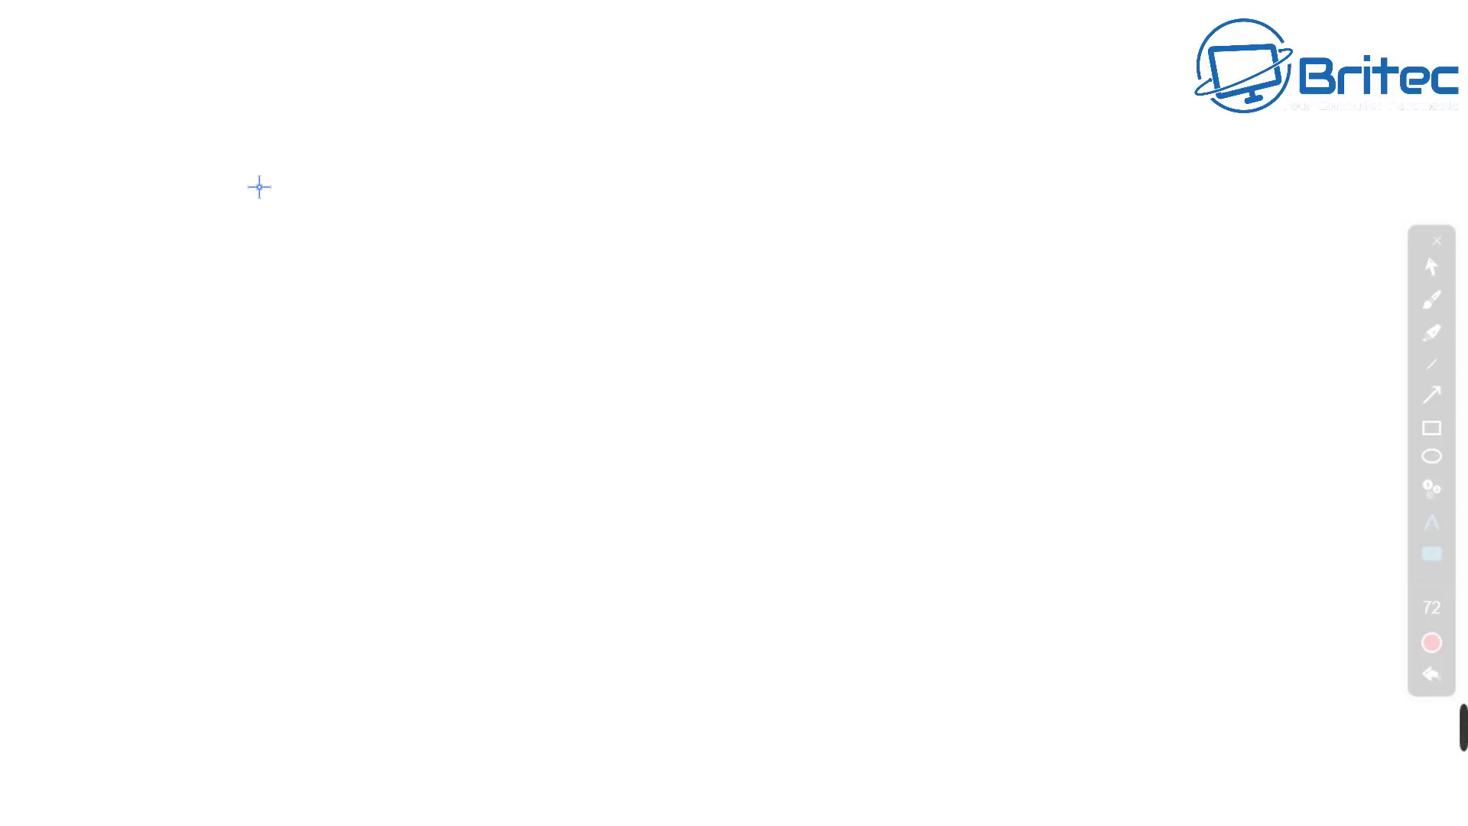
click(1431, 557)
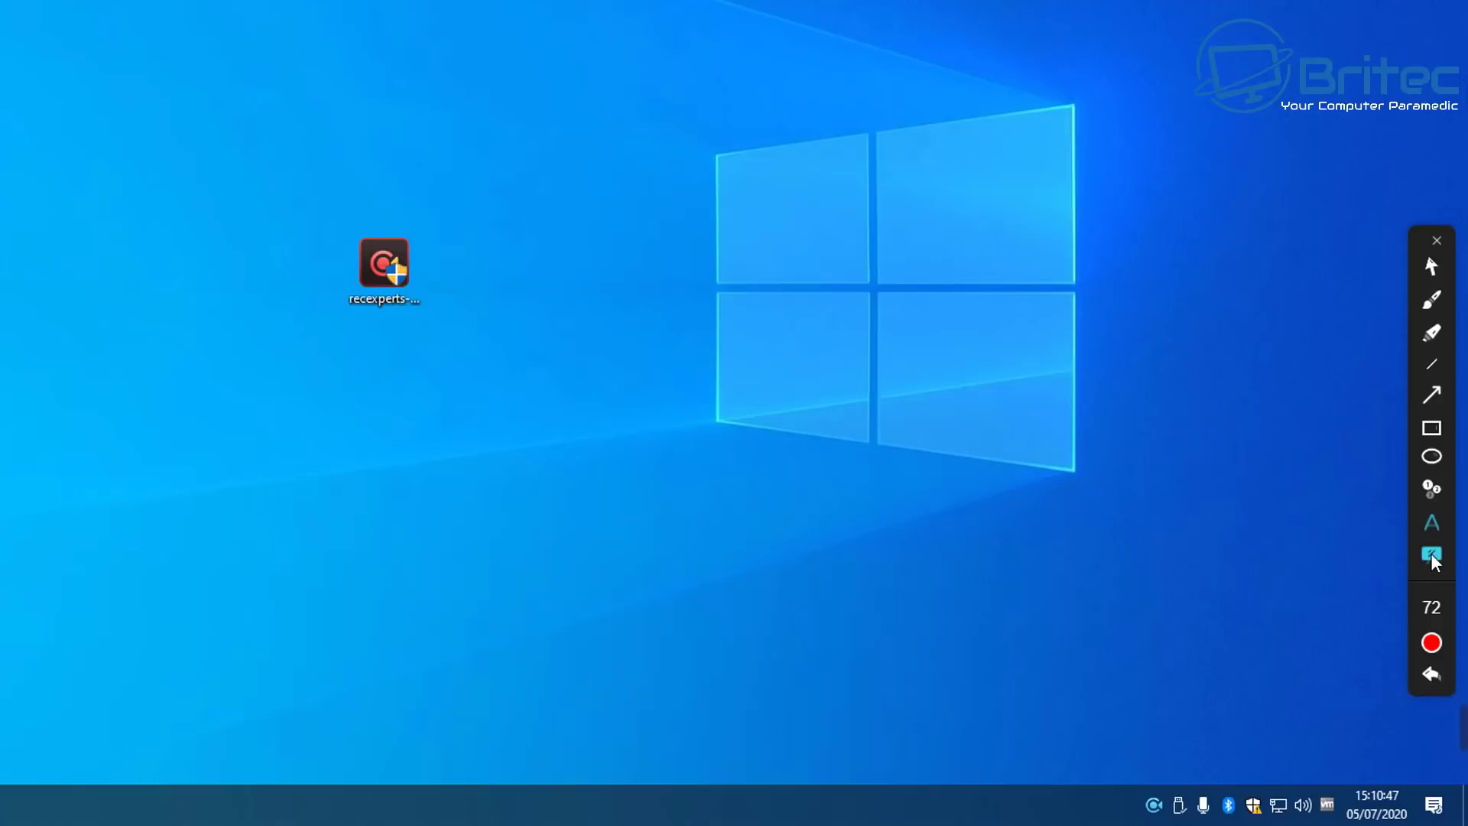
click(1431, 644)
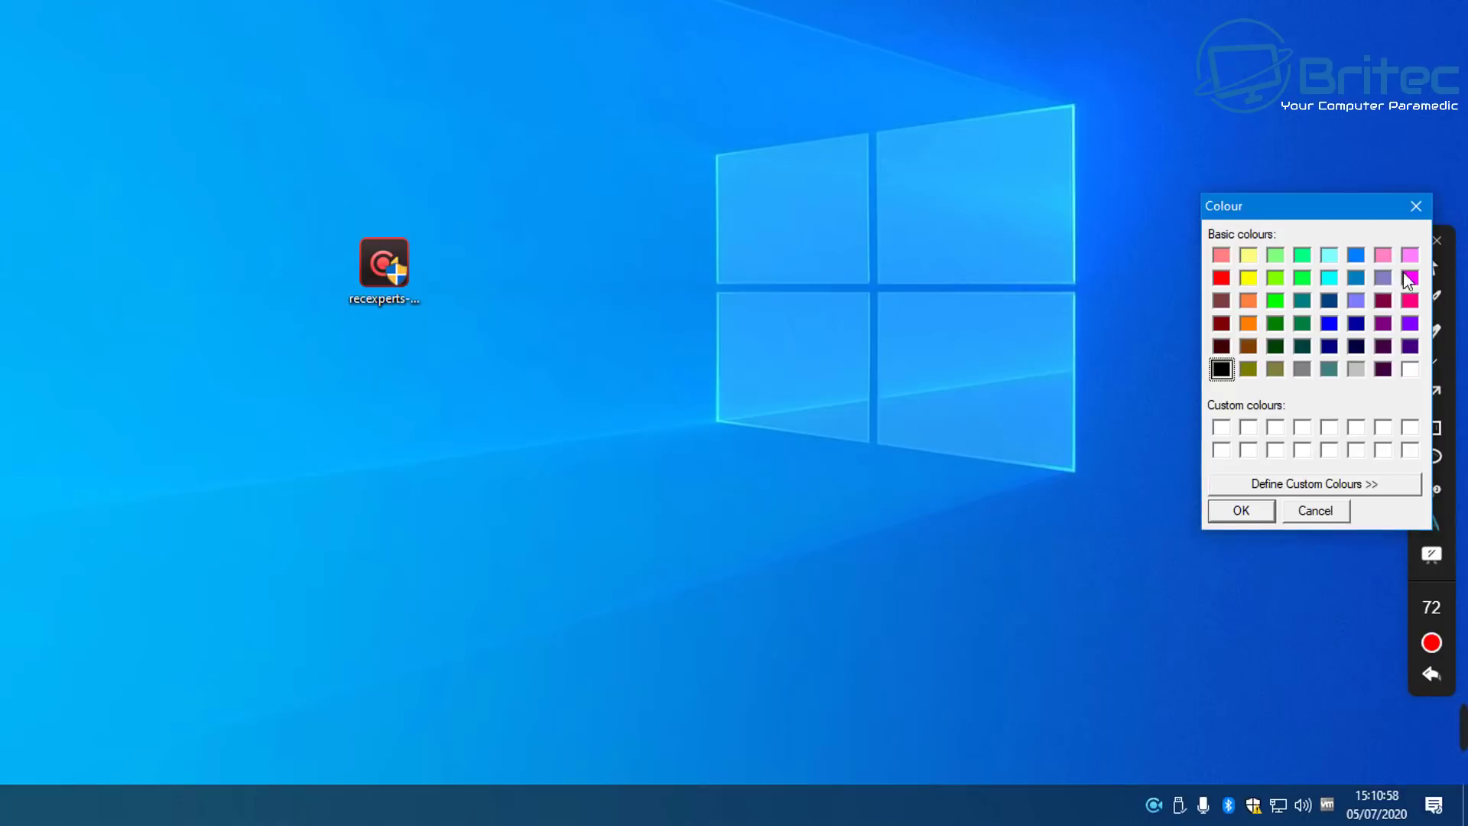
click(1416, 206)
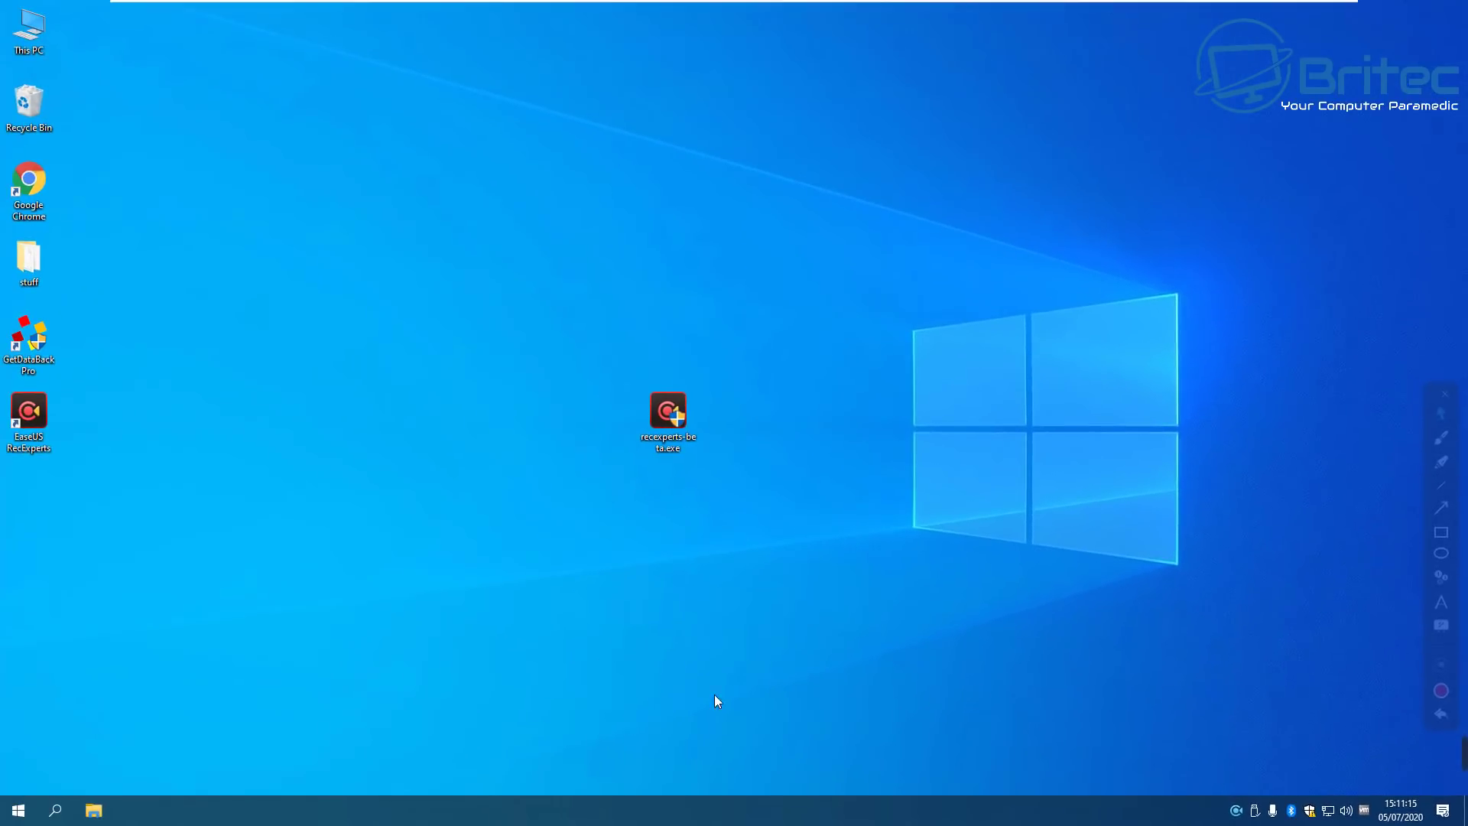
click(17, 815)
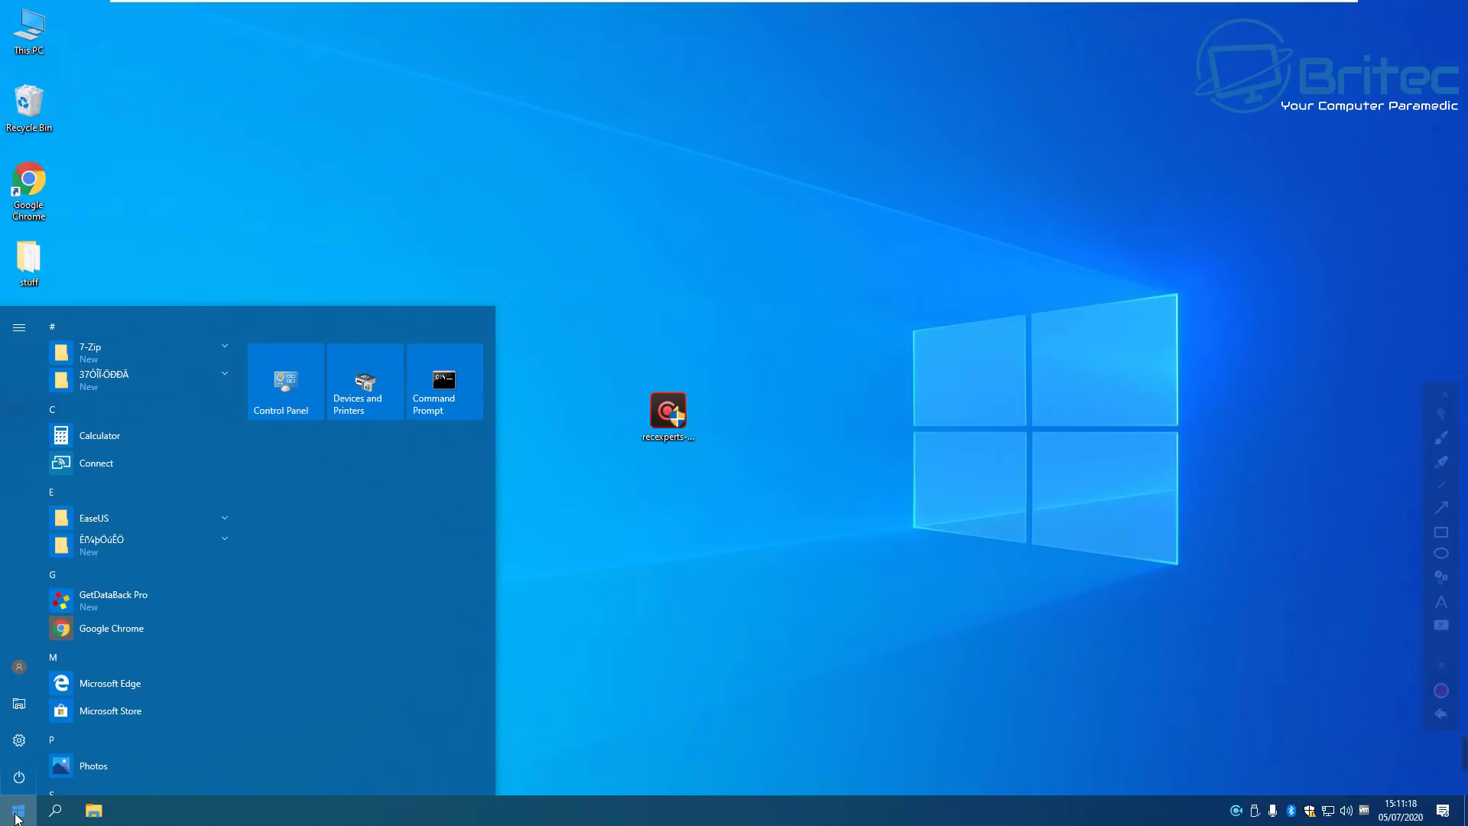
click(19, 740)
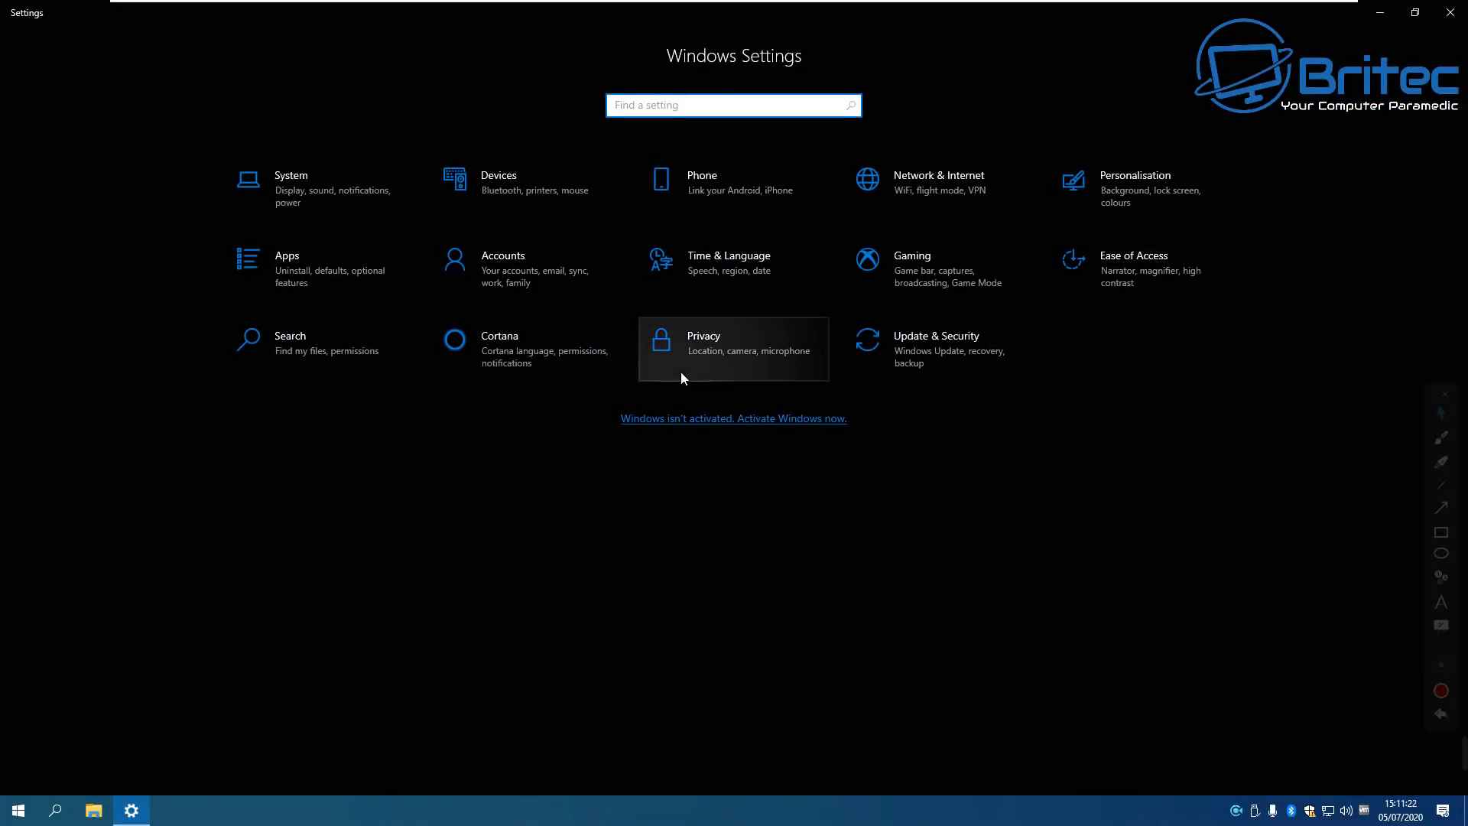
click(684, 373)
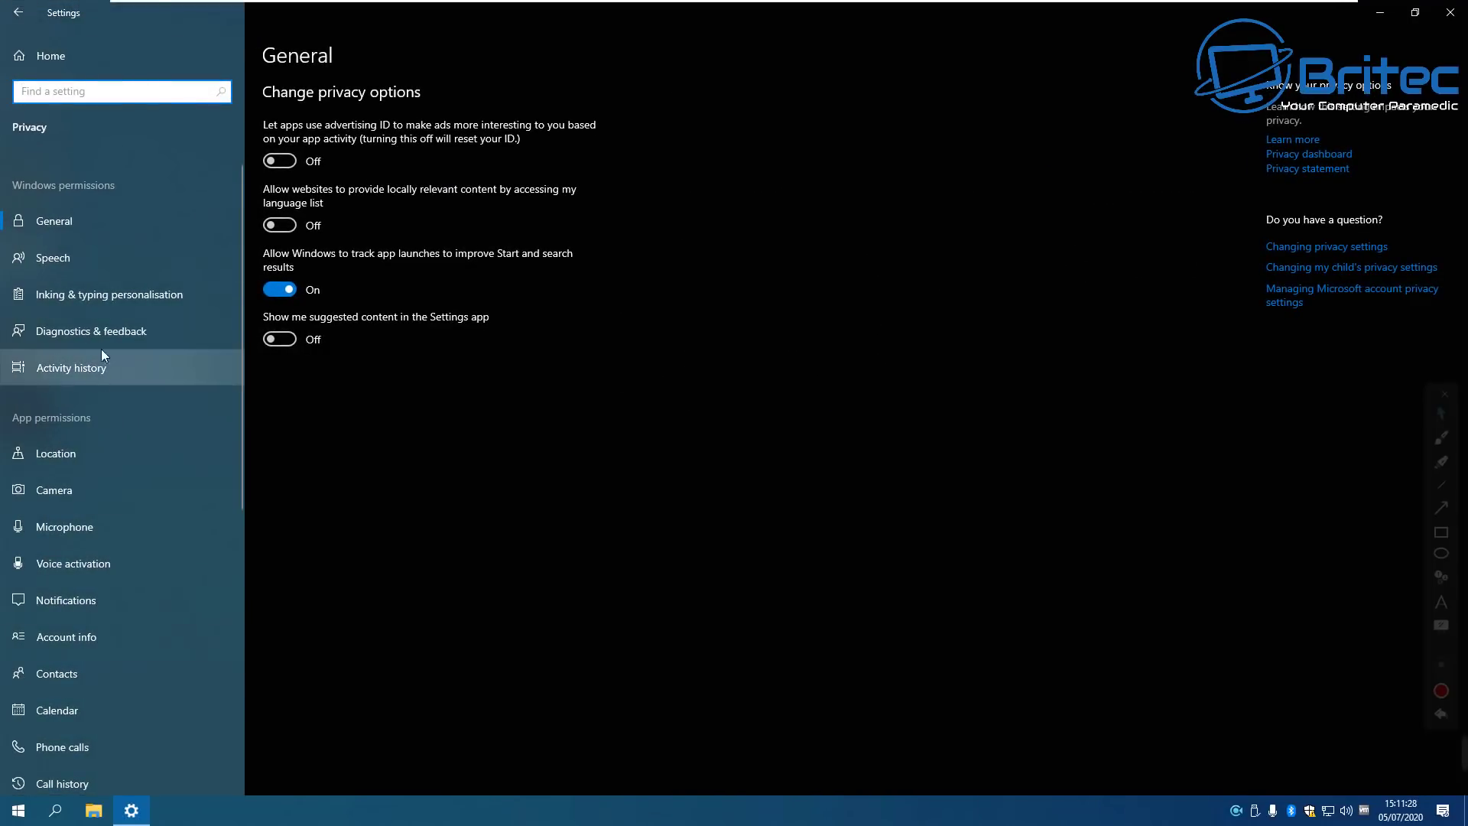
click(45, 222)
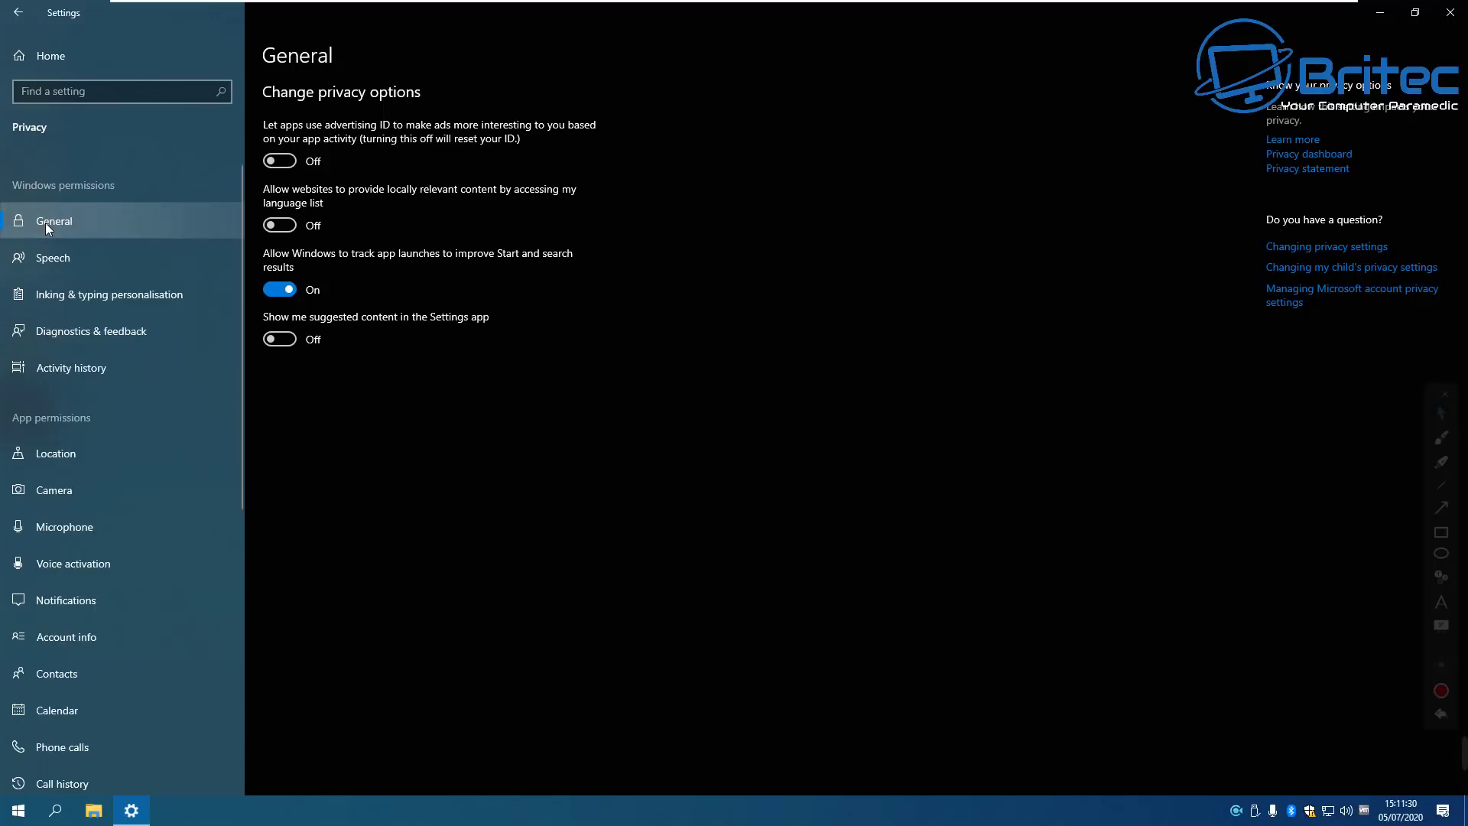
click(1450, 12)
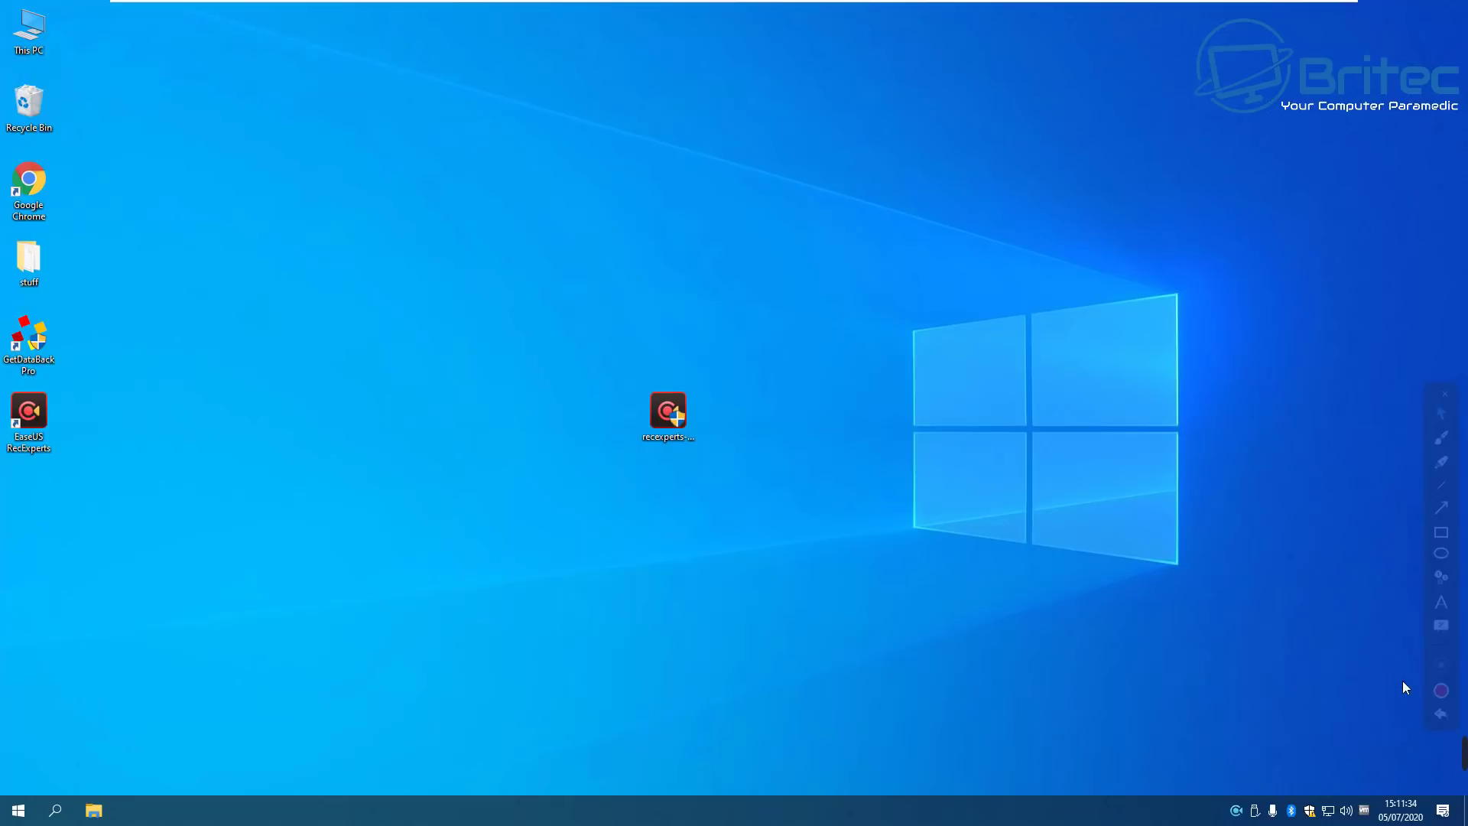
Stop the recording and find 20200705_150834.mp4 (00:03:17, 9.2 MB) in the video list.
click(1236, 810)
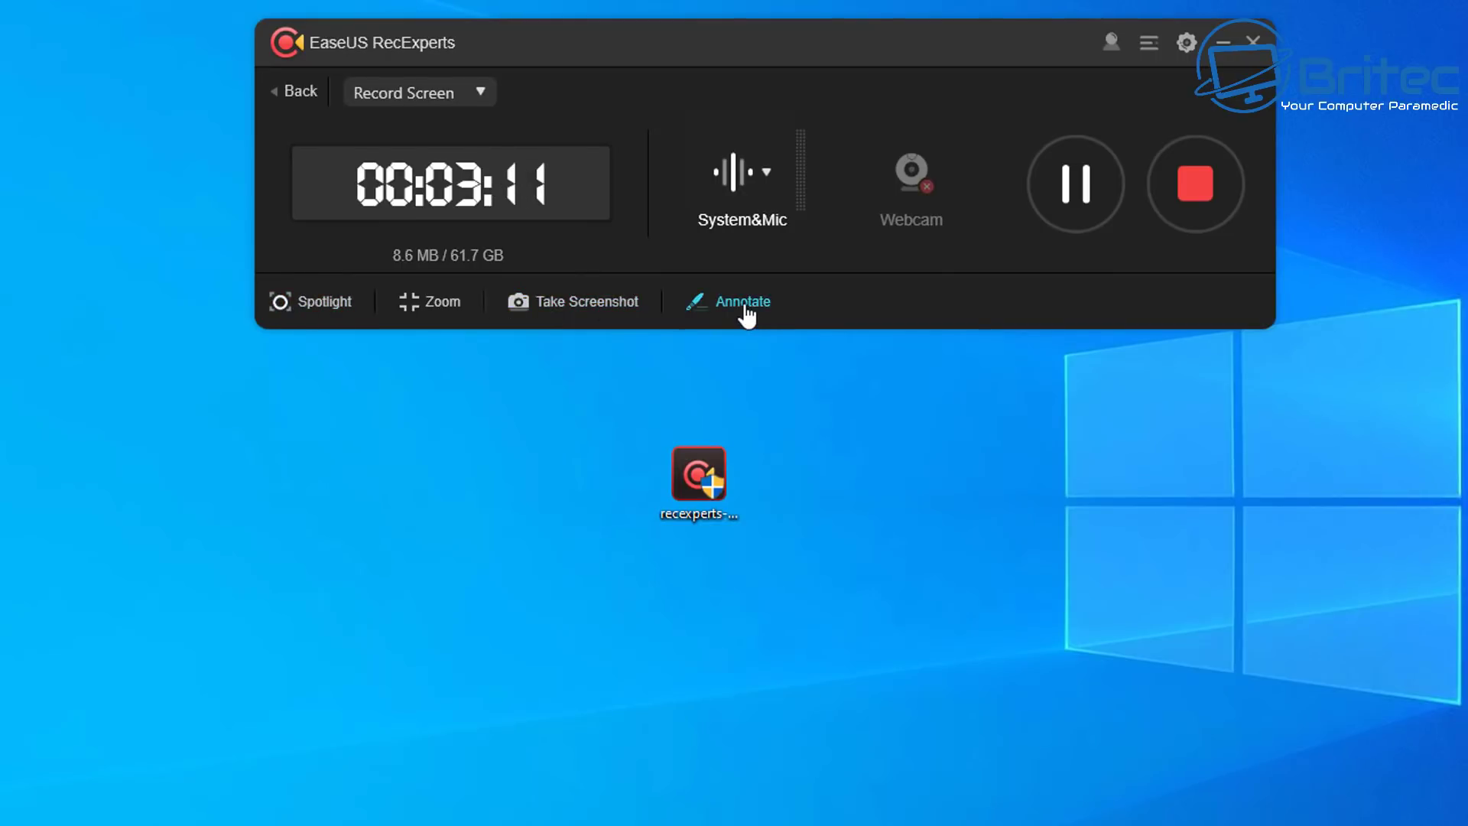
click(1206, 203)
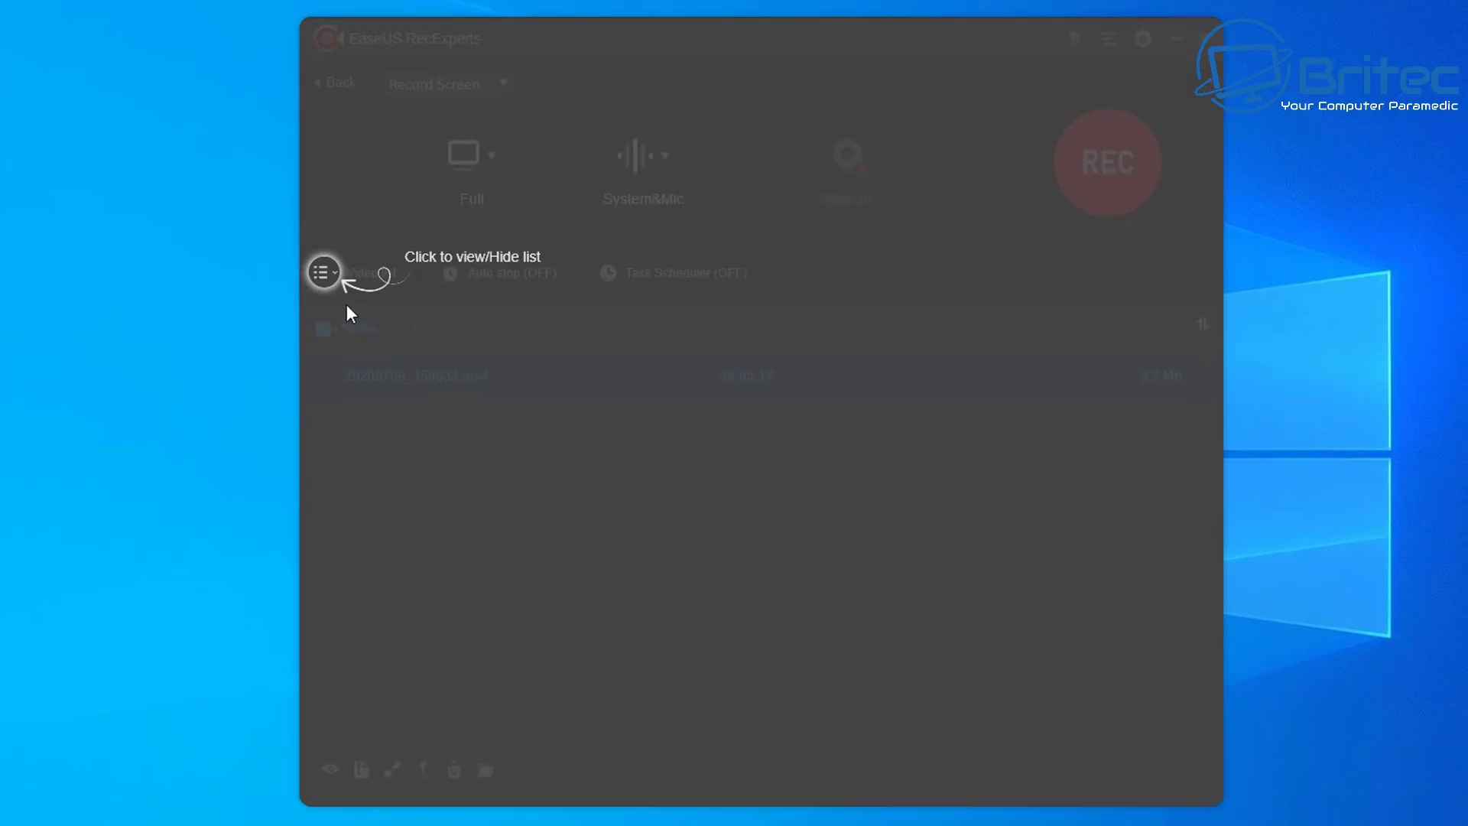
click(335, 275)
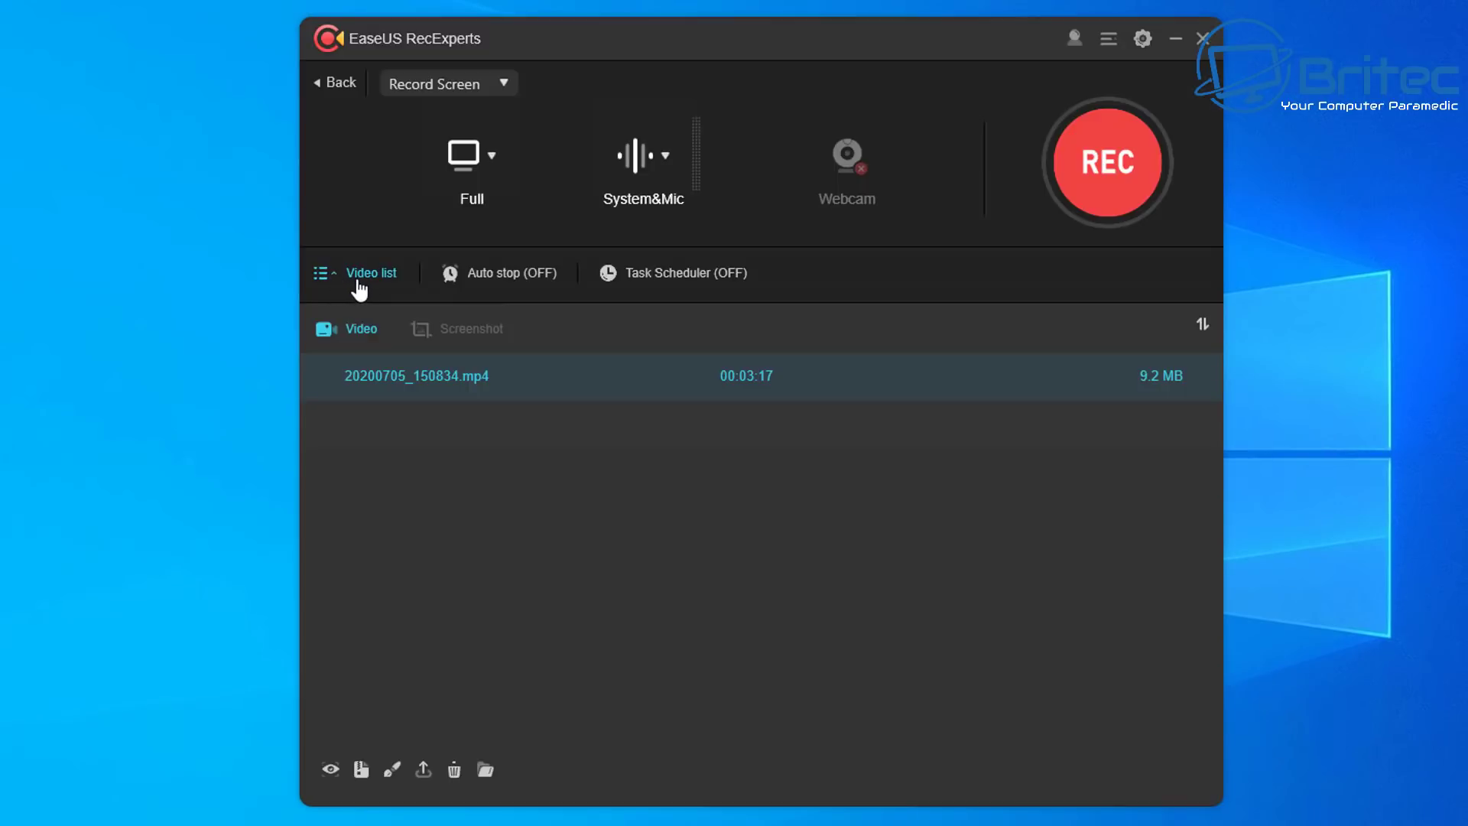
click(335, 281)
click(335, 281)
right_click(476, 383)
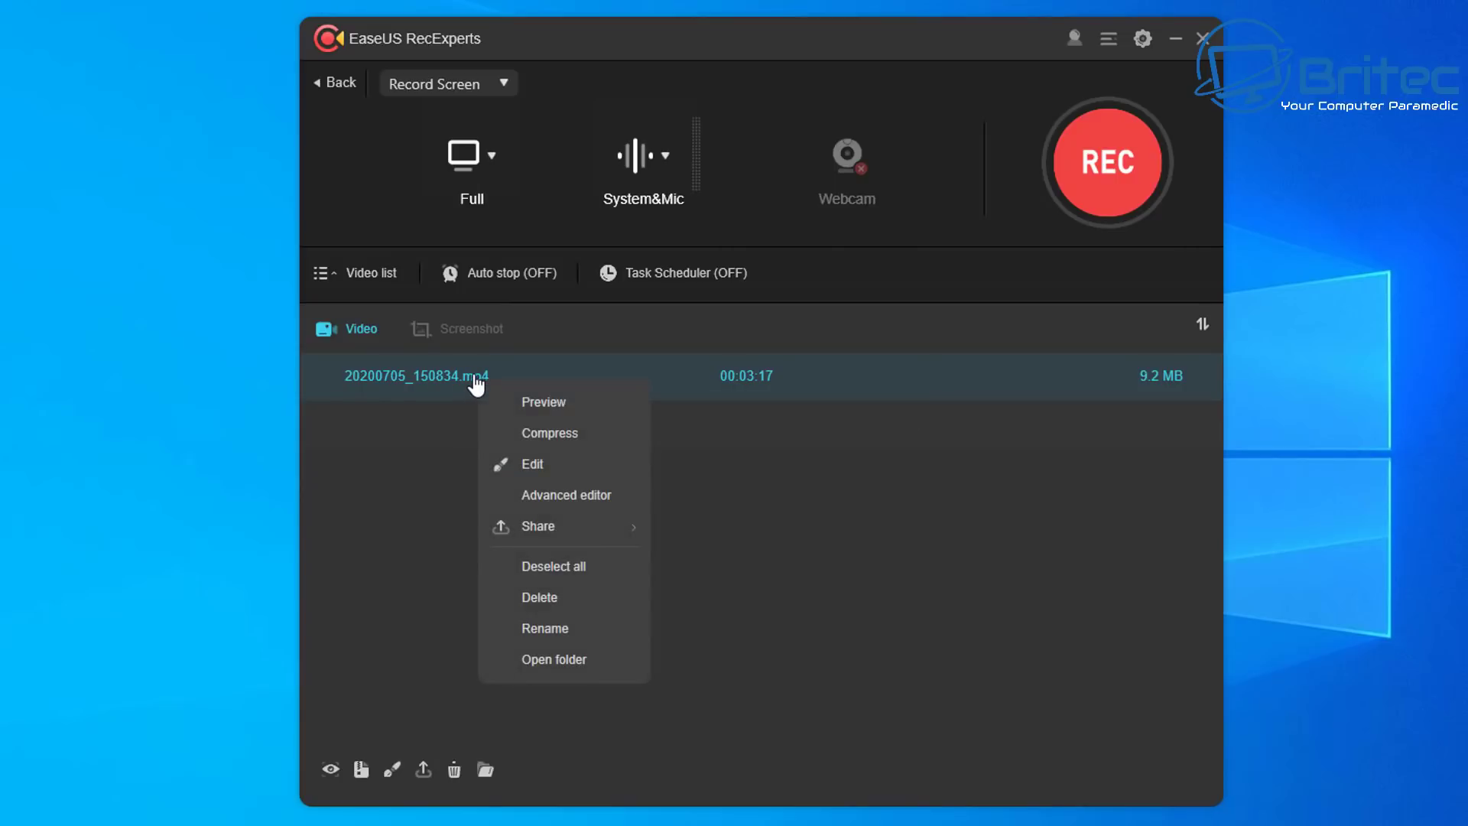